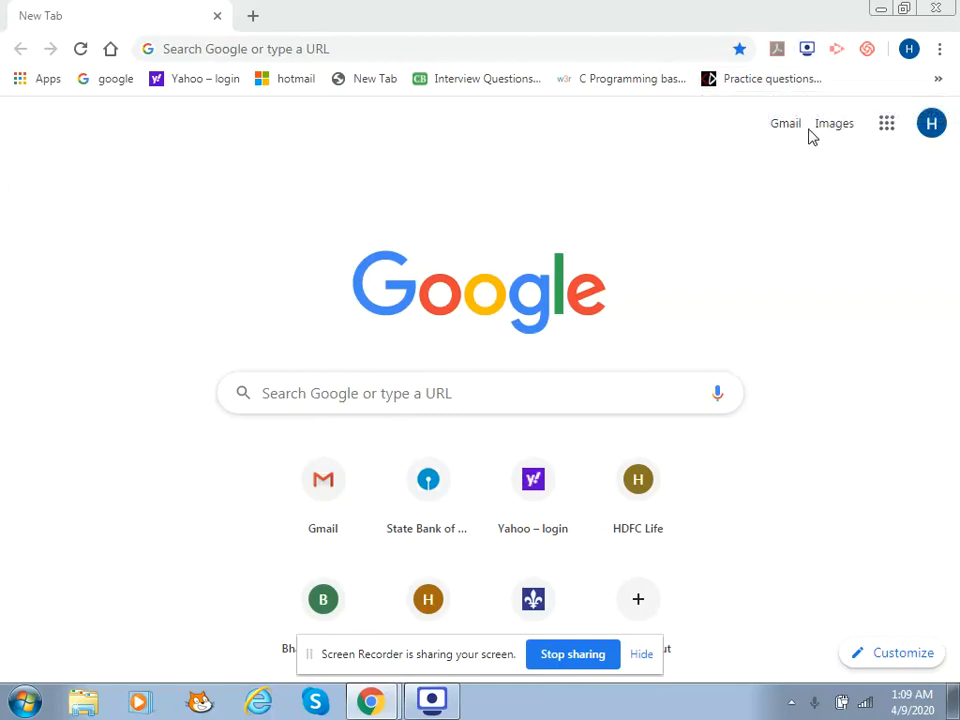
Open Google Forms from Chrome's Google apps launcher
left_click(928, 130)
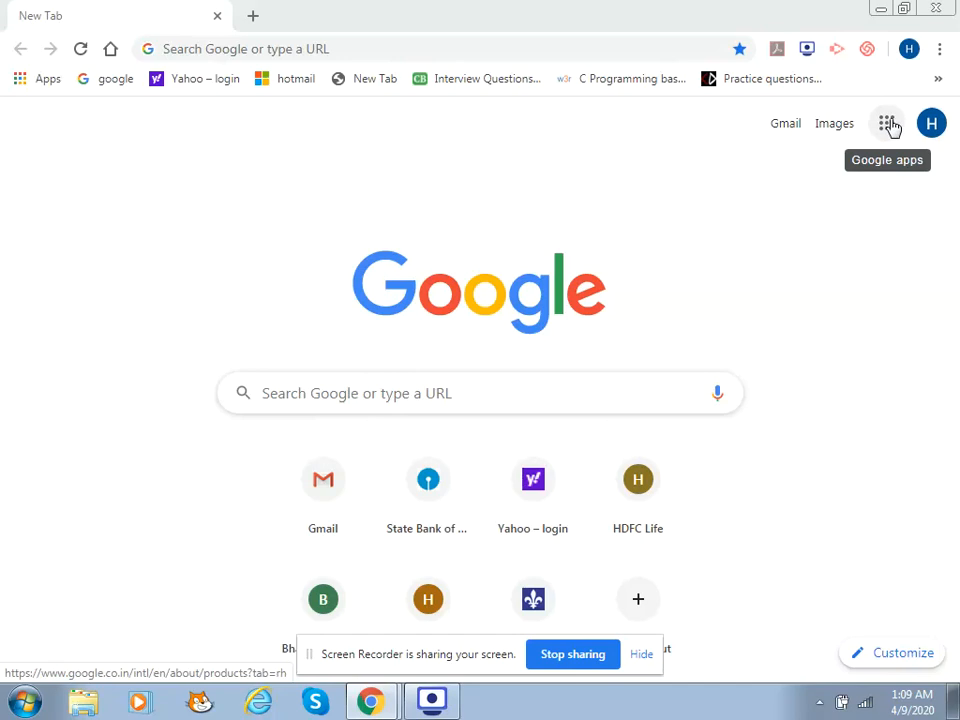
left_click(888, 124)
left_click_drag(946, 275, 928, 401)
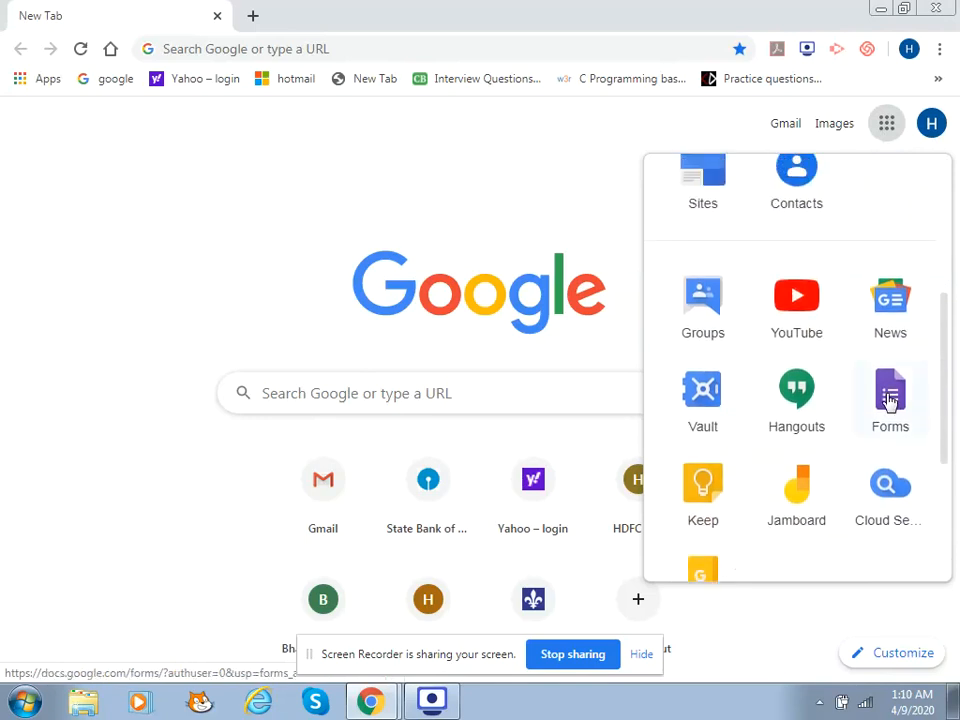
left_click(890, 400)
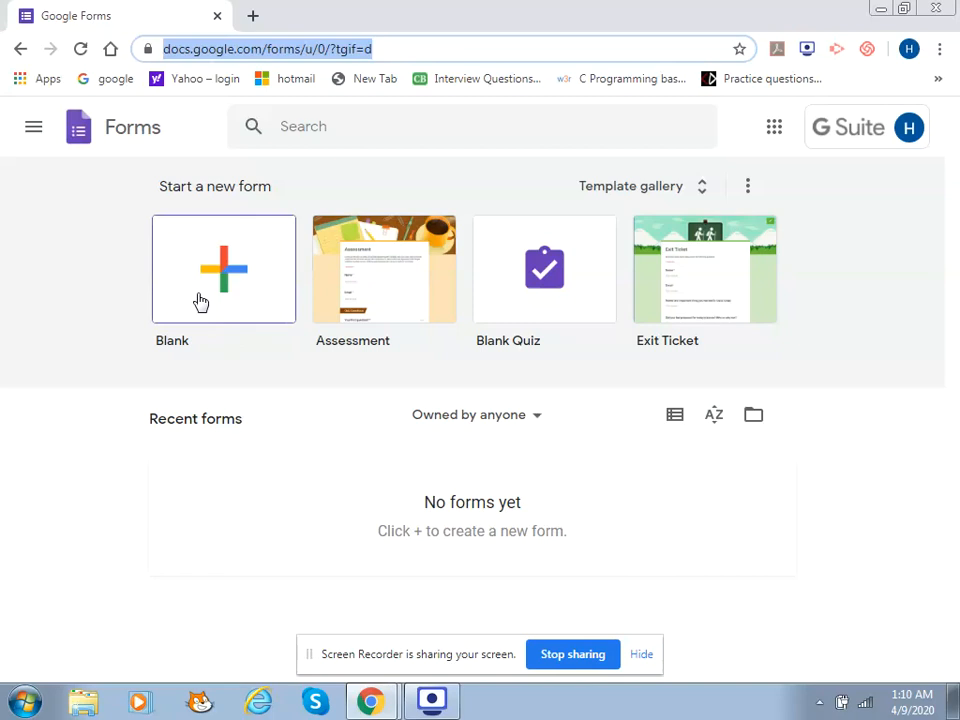
Start a new form from the Assessment template on the Forms start page
left_click(393, 274)
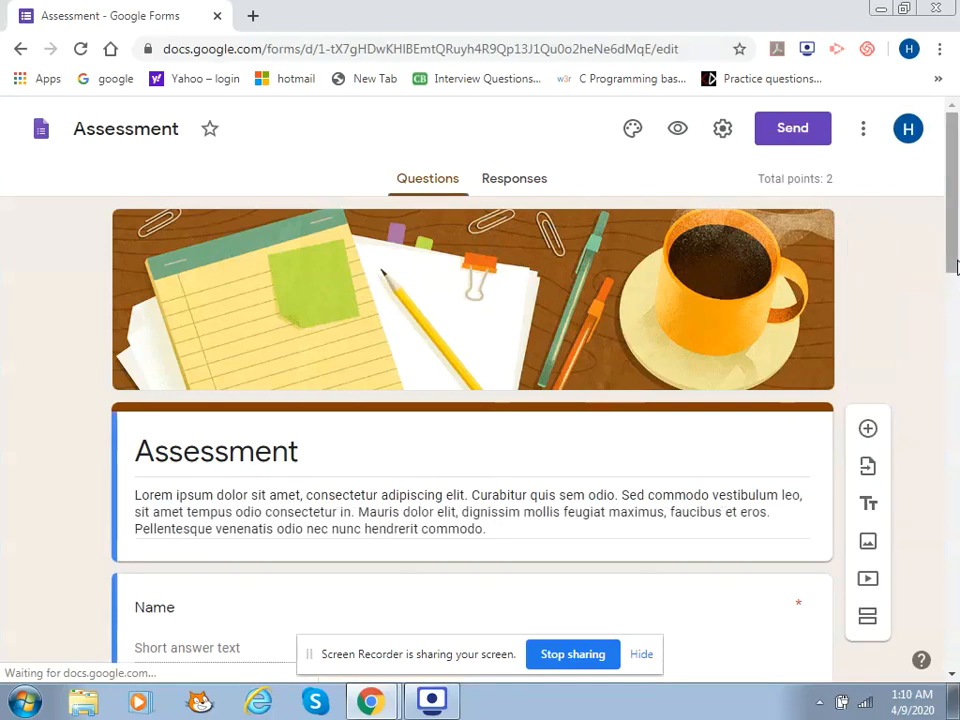
Append ' -1' to the 'Assessment' title and replace the placeholder description with 'SQL Test'
scroll(955, 288, "down", 1)
scroll(955, 288, "down", 2)
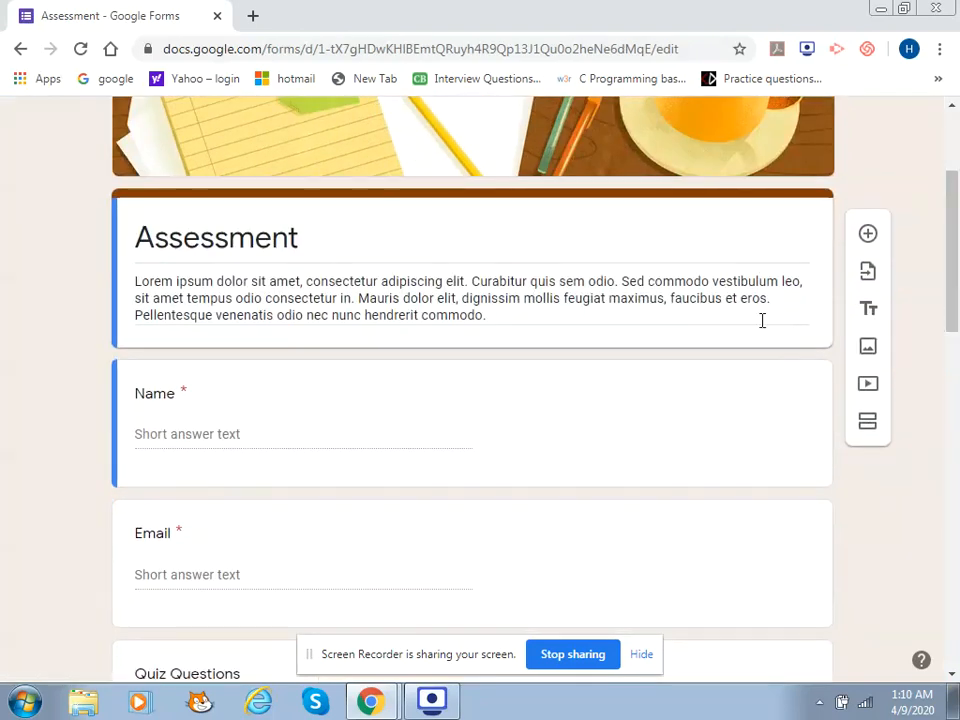
left_click(314, 248)
left_click(317, 246)
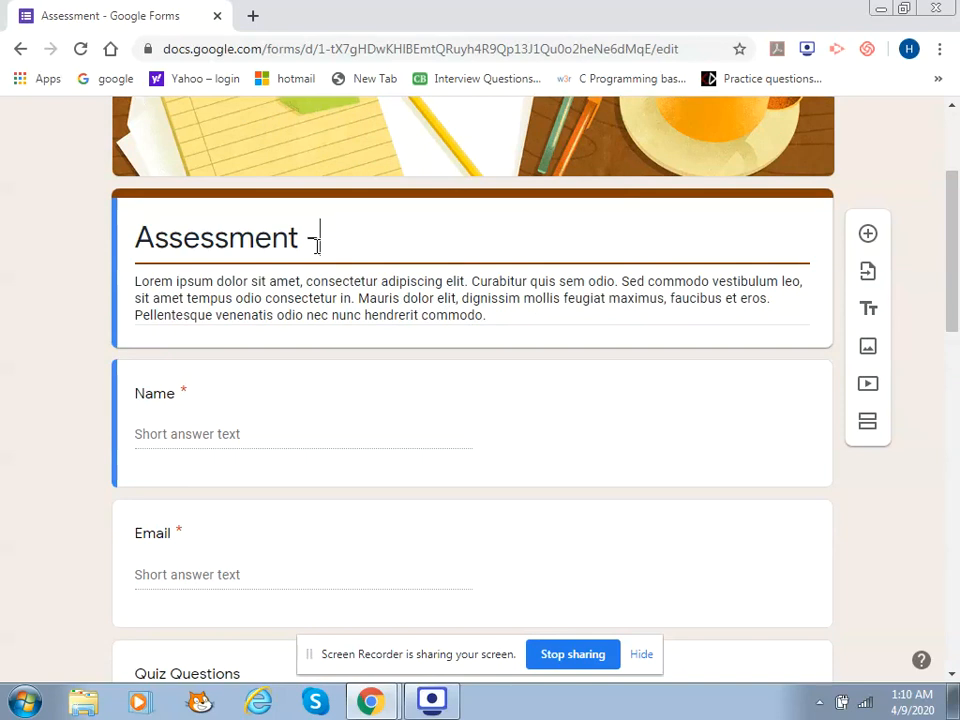
type("-1")
triple_click(297, 311)
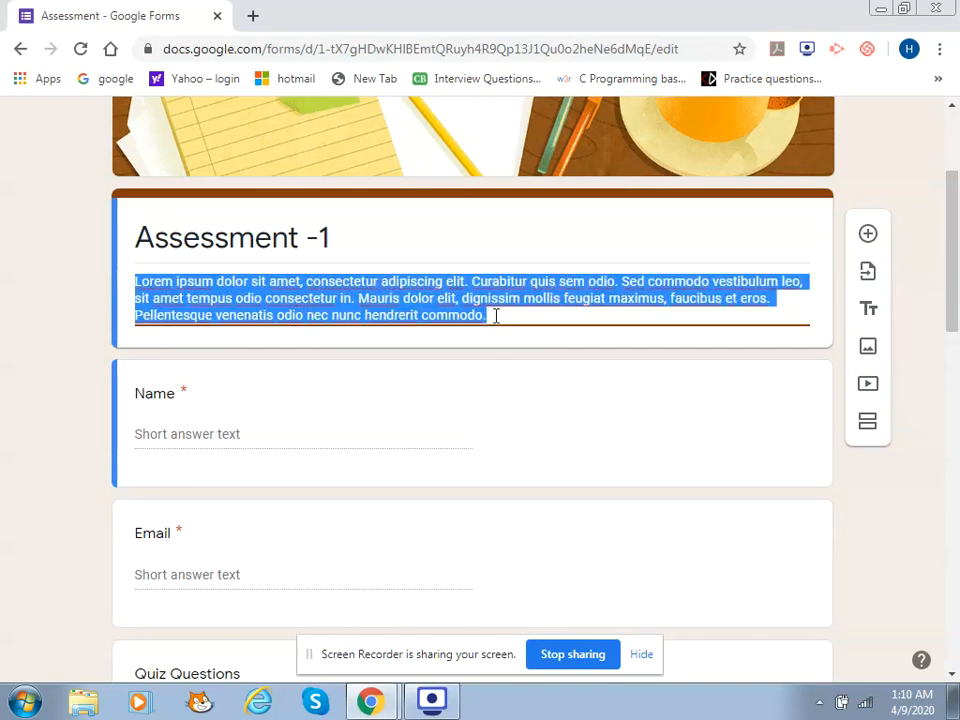
type("SQ")
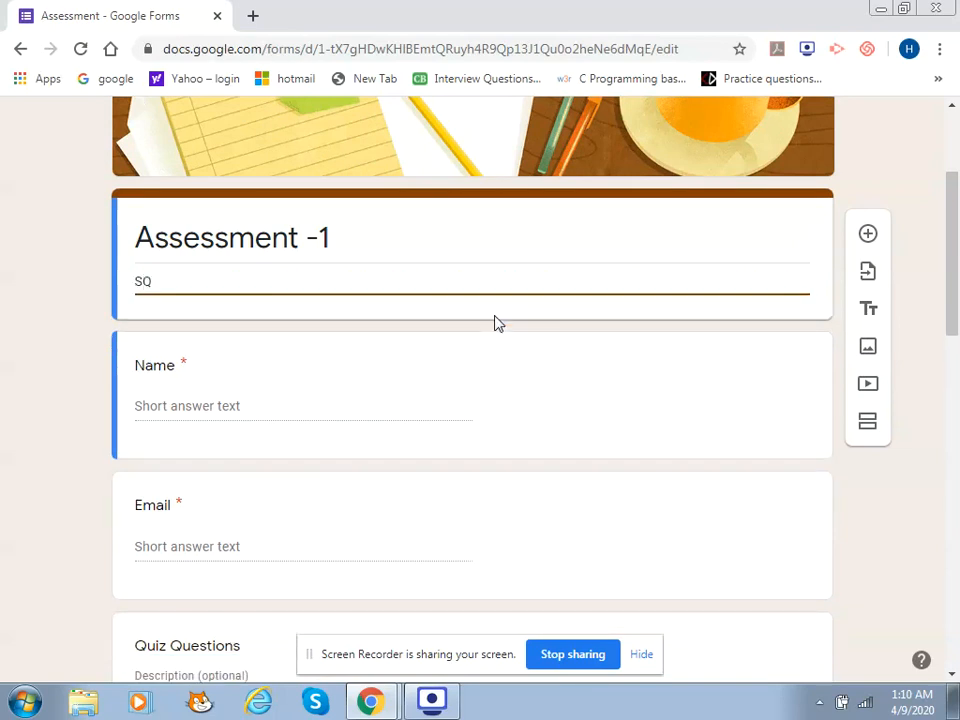
type("L Test")
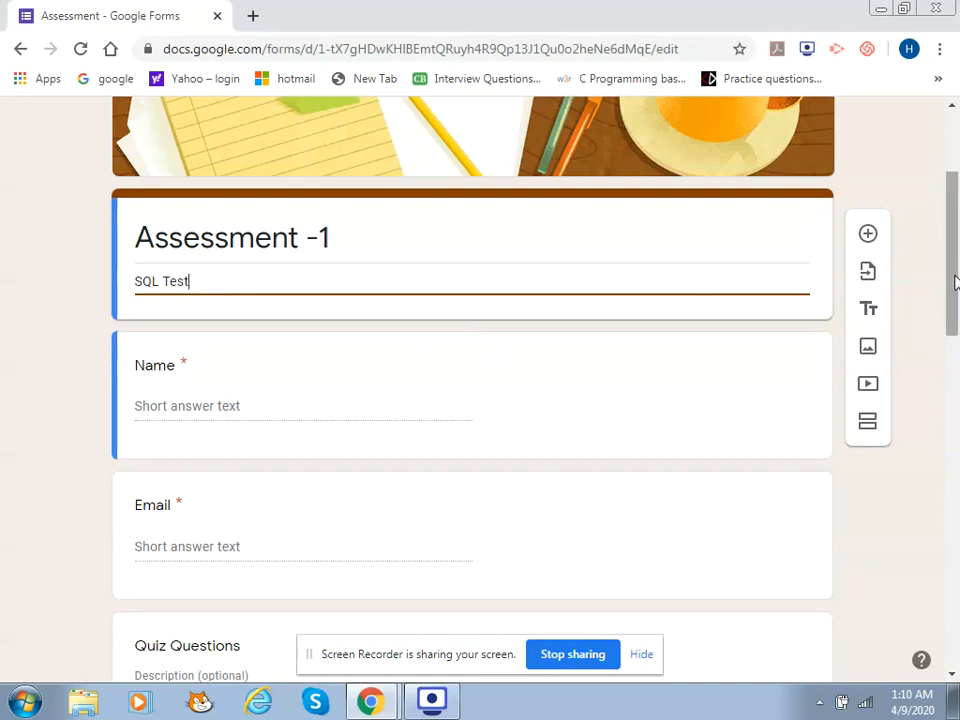
left_click_drag(954, 275, 954, 308)
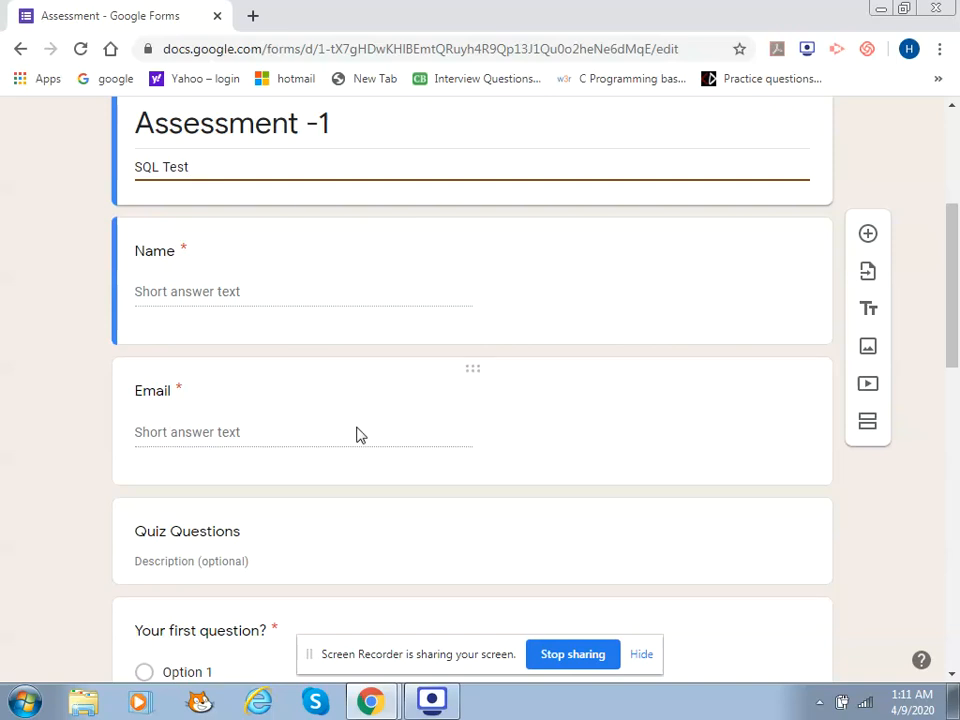
Rename the Email question to 'Admission Number', keep it required short answer, and remove its validation
left_click(537, 432)
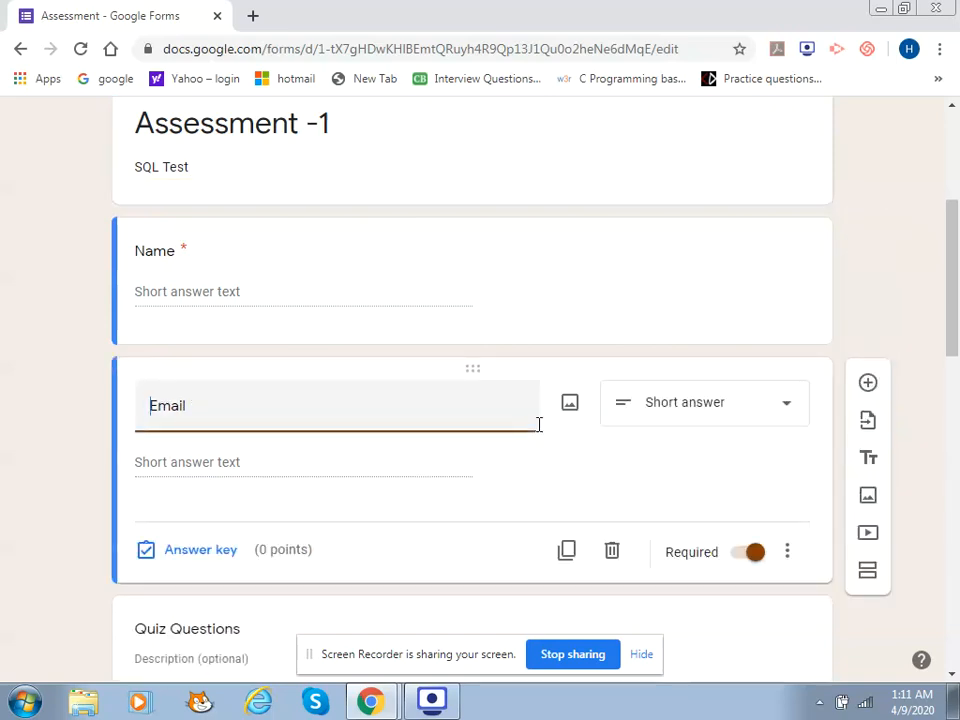
left_click_drag(212, 403, 150, 400)
type("Admi")
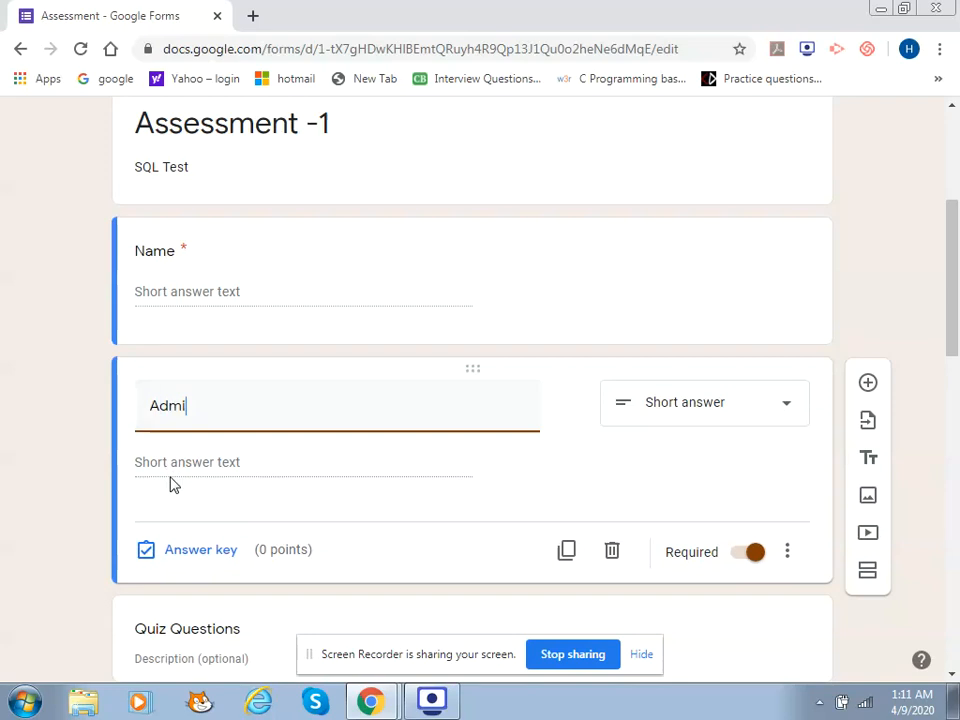
type("ssion Number")
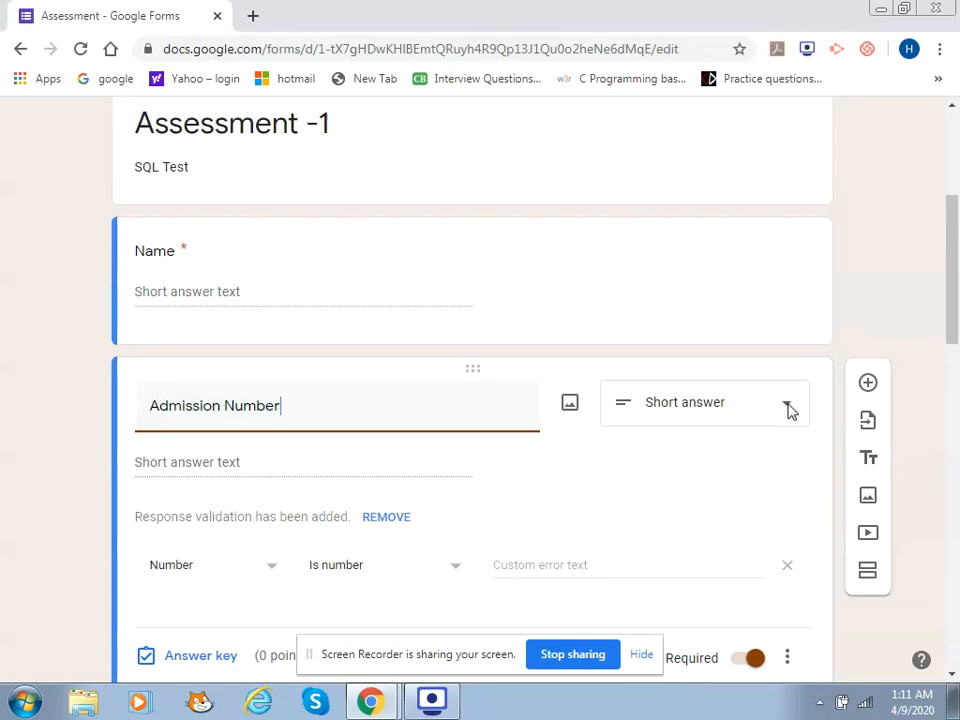
left_click(788, 409)
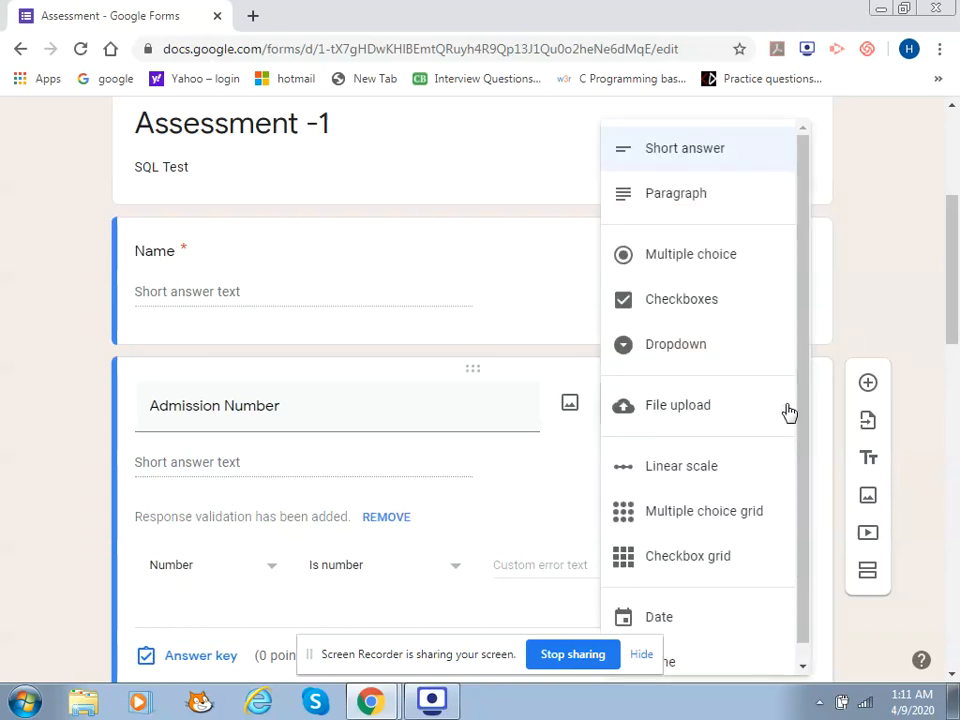
left_click(739, 152)
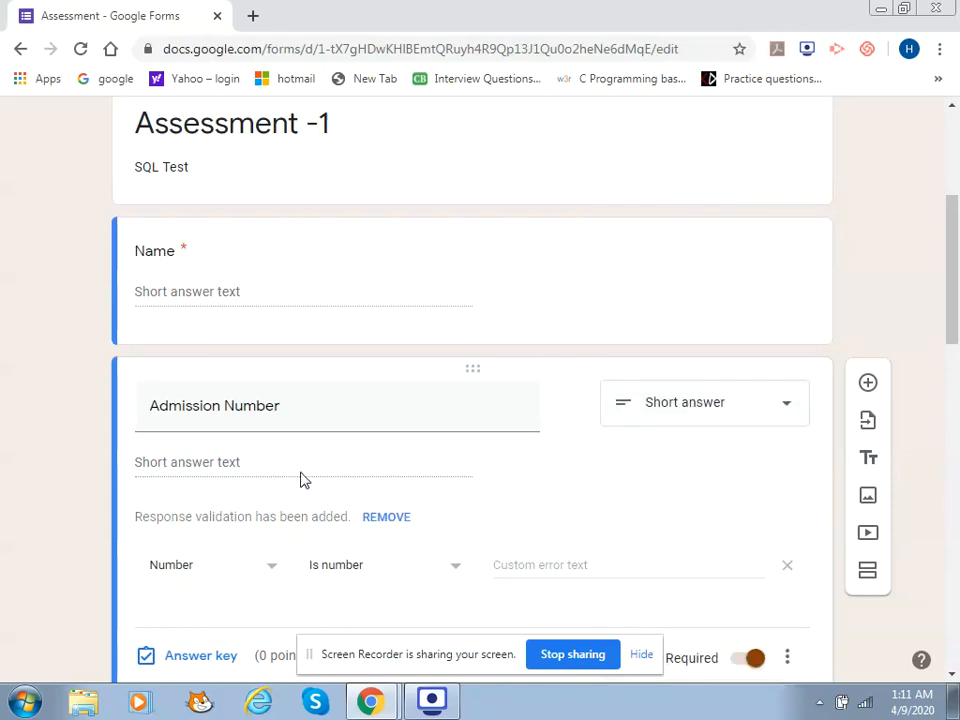
left_click(390, 518)
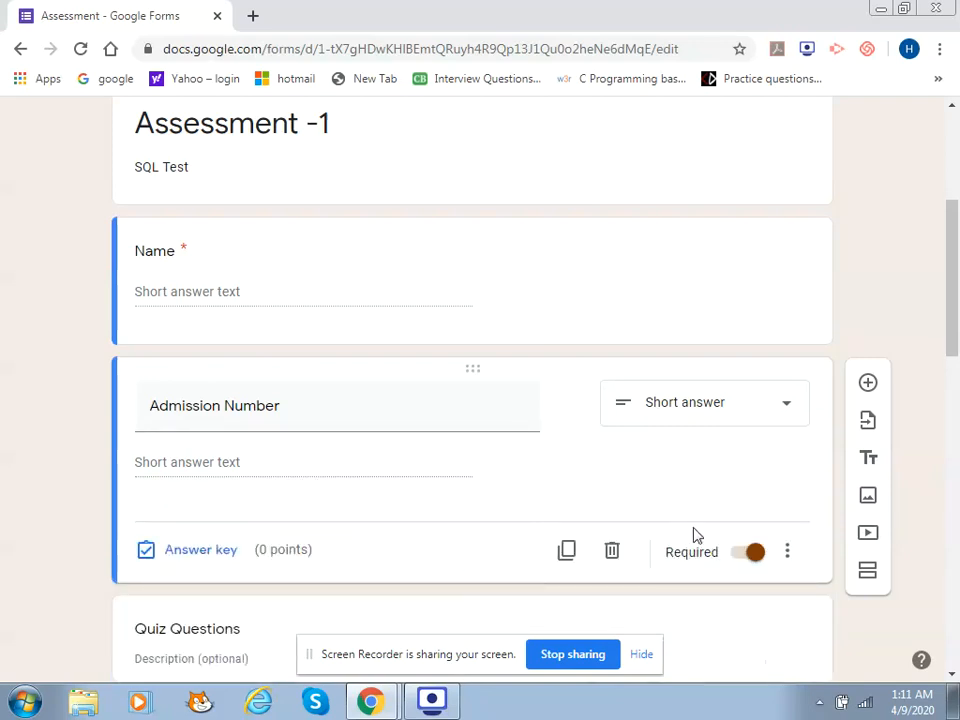
left_click(754, 558)
left_click(757, 563)
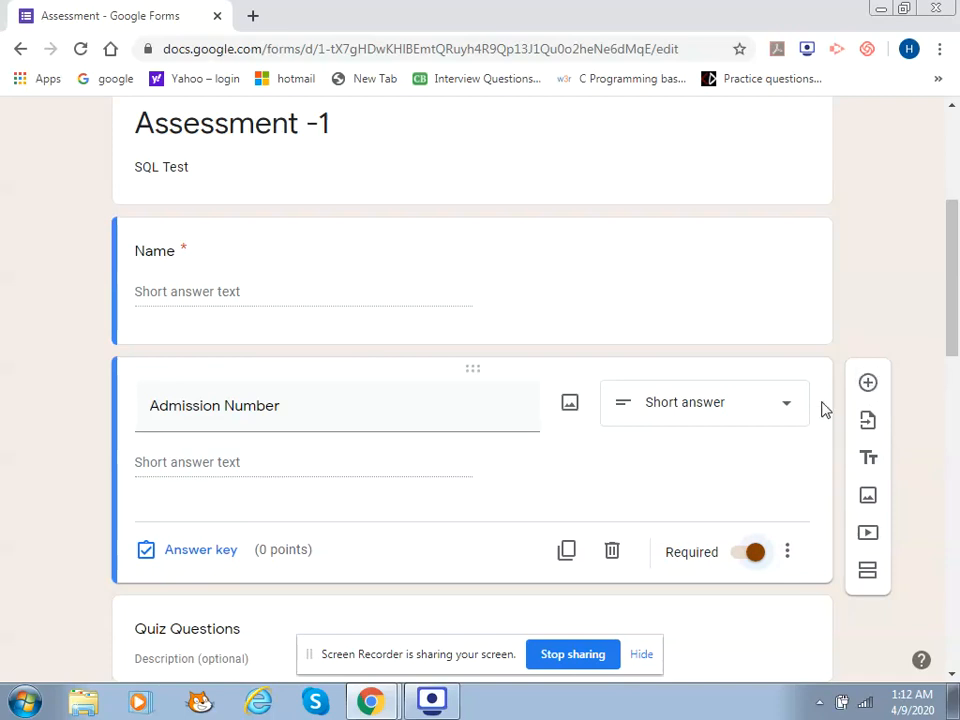
Add a new dropdown question titled 'Choose your class' below Admission Number
left_click(868, 384)
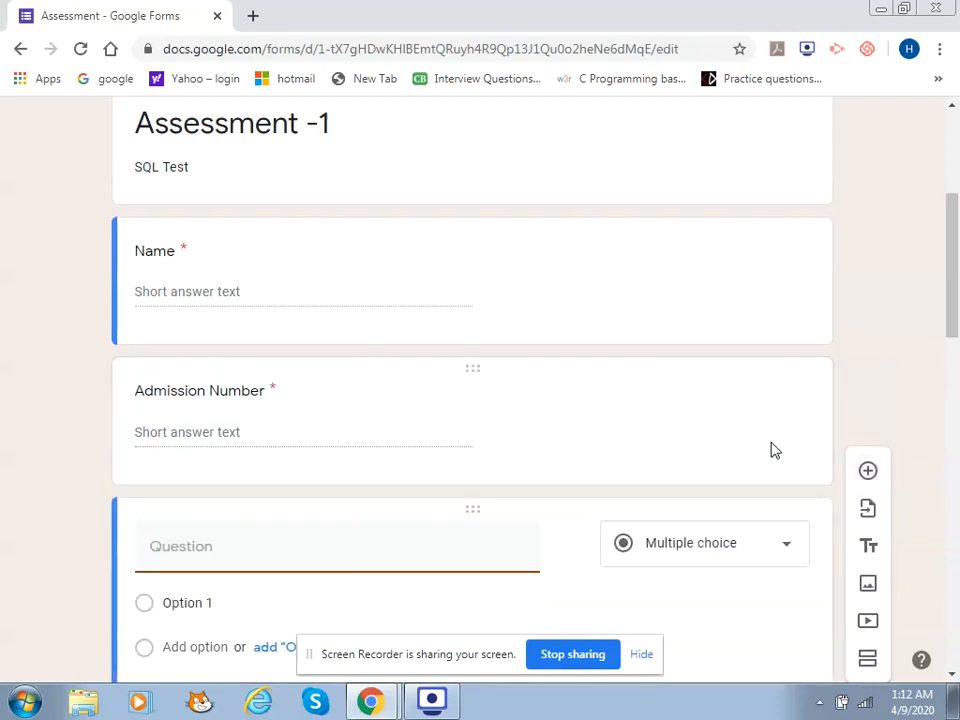
left_click_drag(953, 315, 953, 381)
type("C")
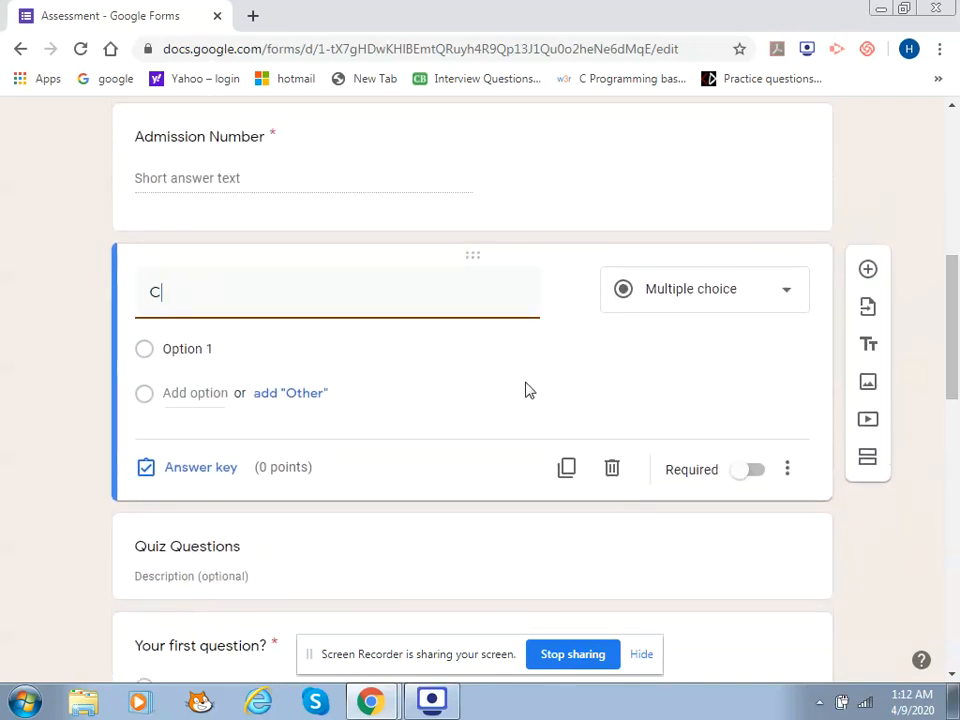
type("hoose your class")
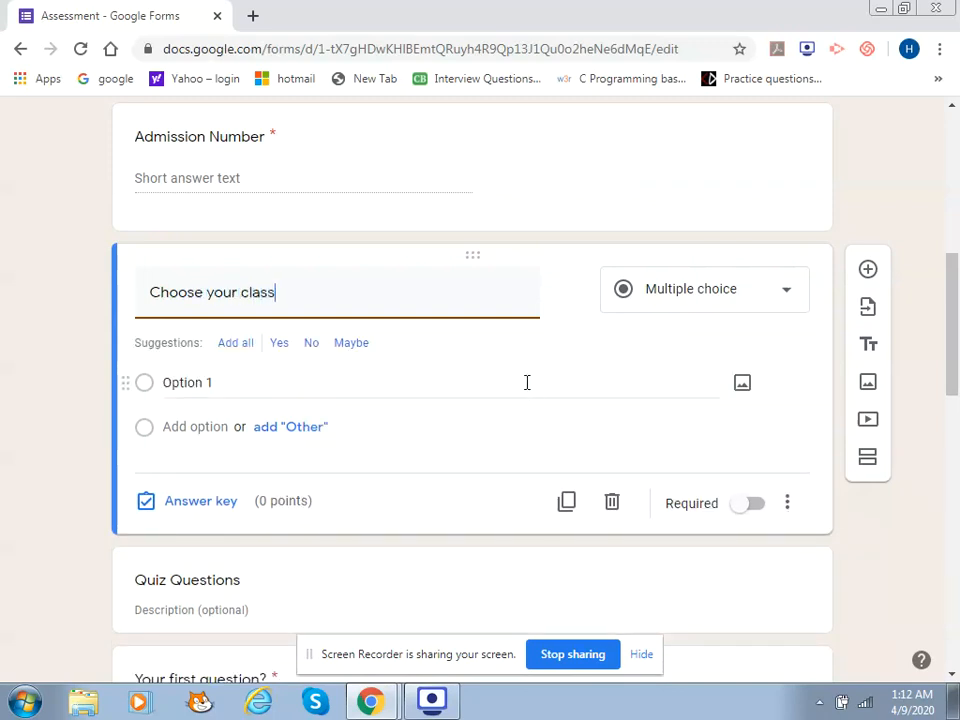
left_click(705, 294)
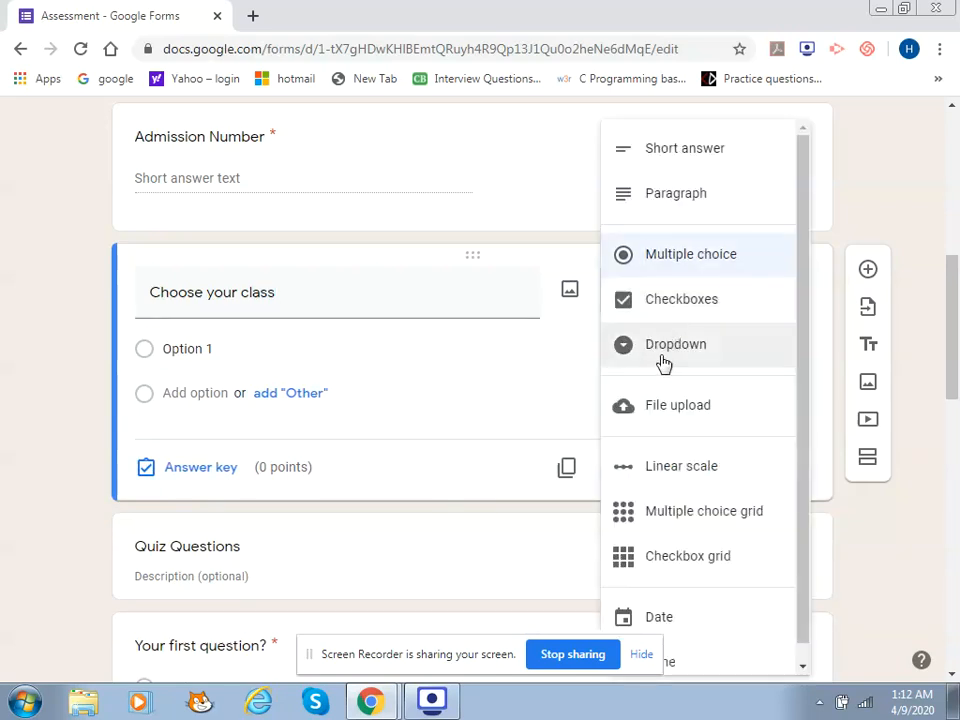
left_click(671, 352)
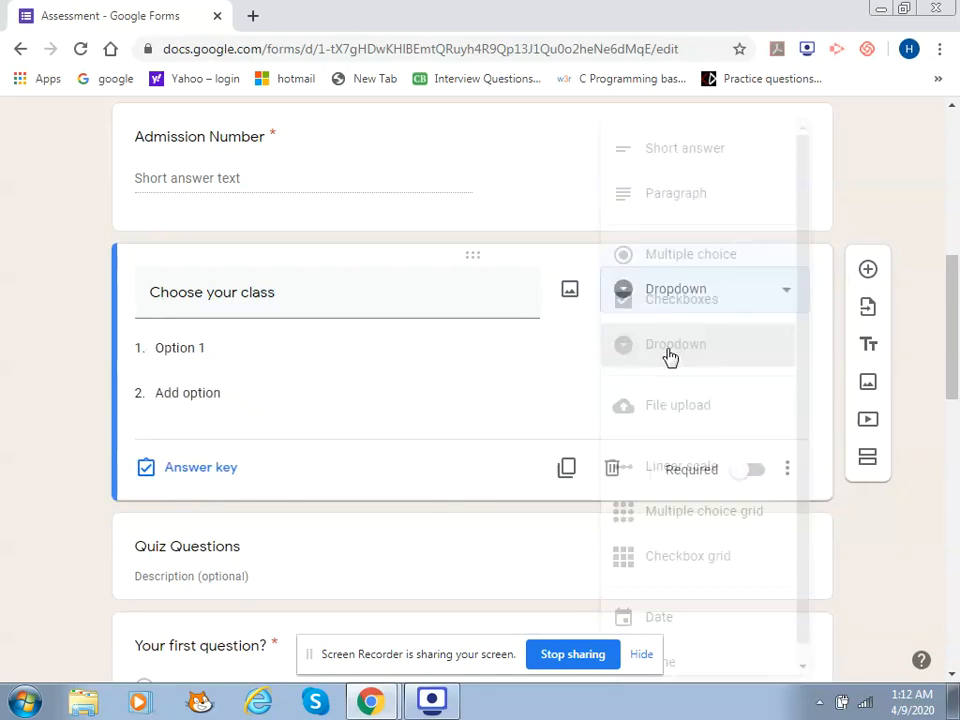
Give the class question the options XII C, XII F and XII B, and make it required
left_click(192, 348)
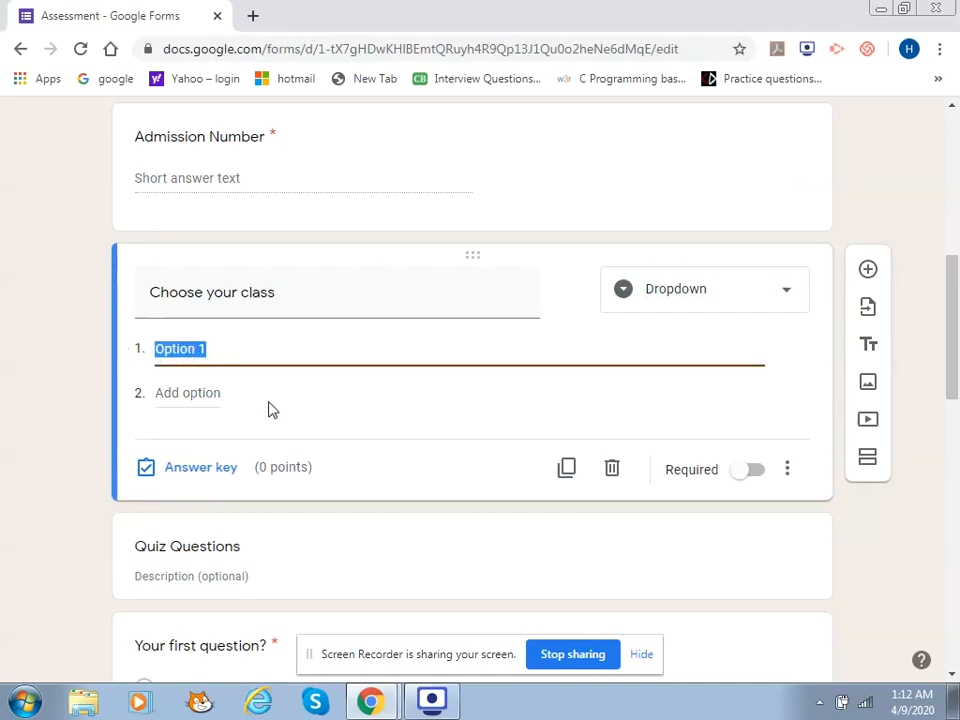
type("XII C")
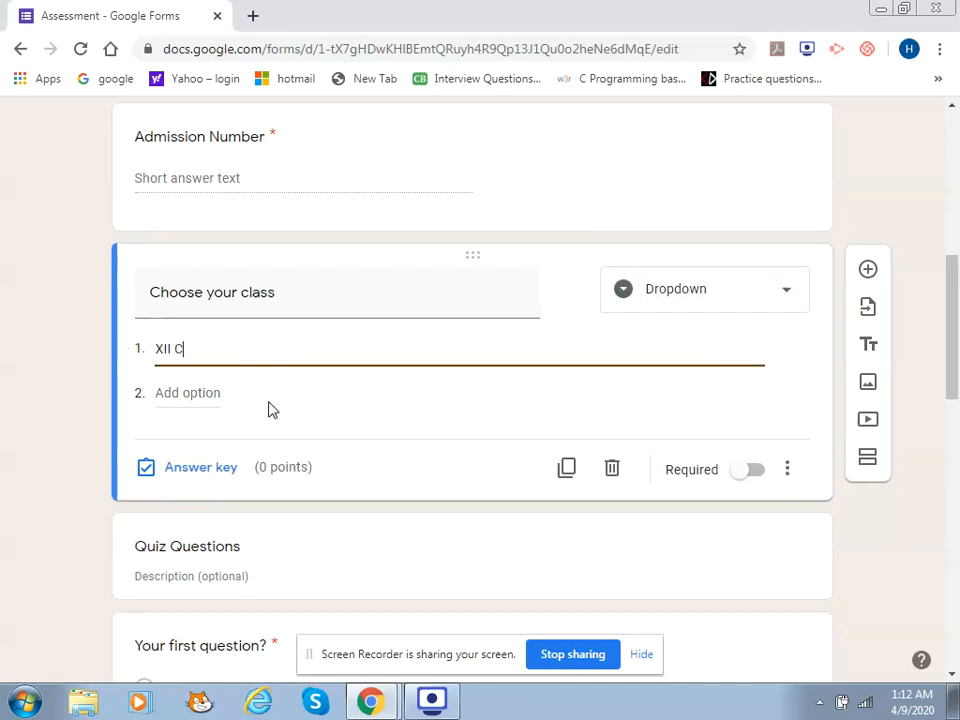
left_click(176, 392)
type("XII F")
left_click(175, 438)
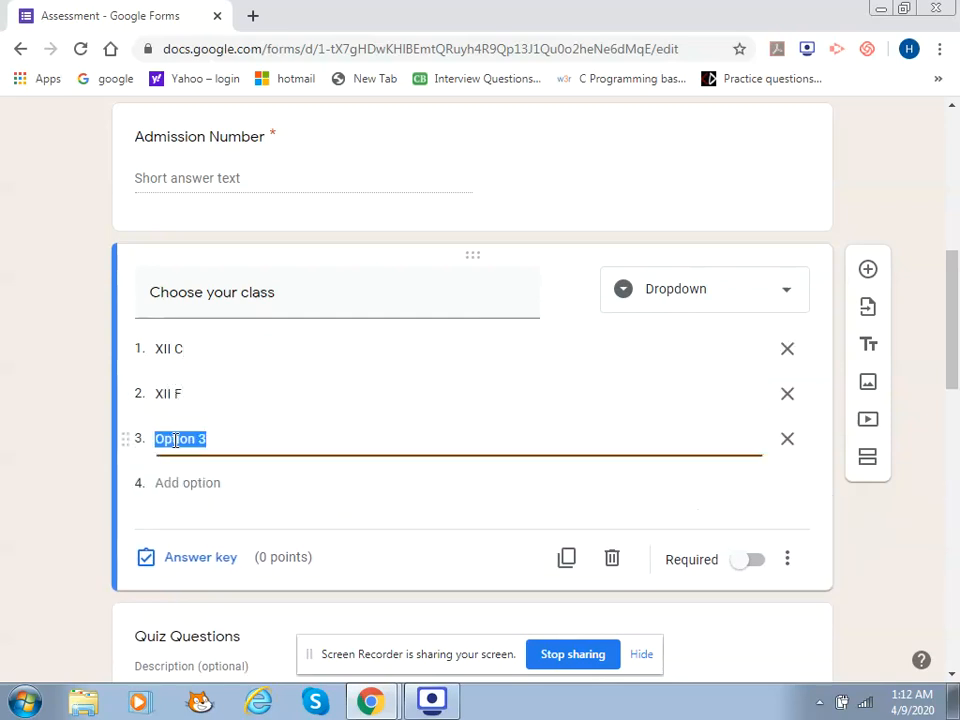
type("XII B")
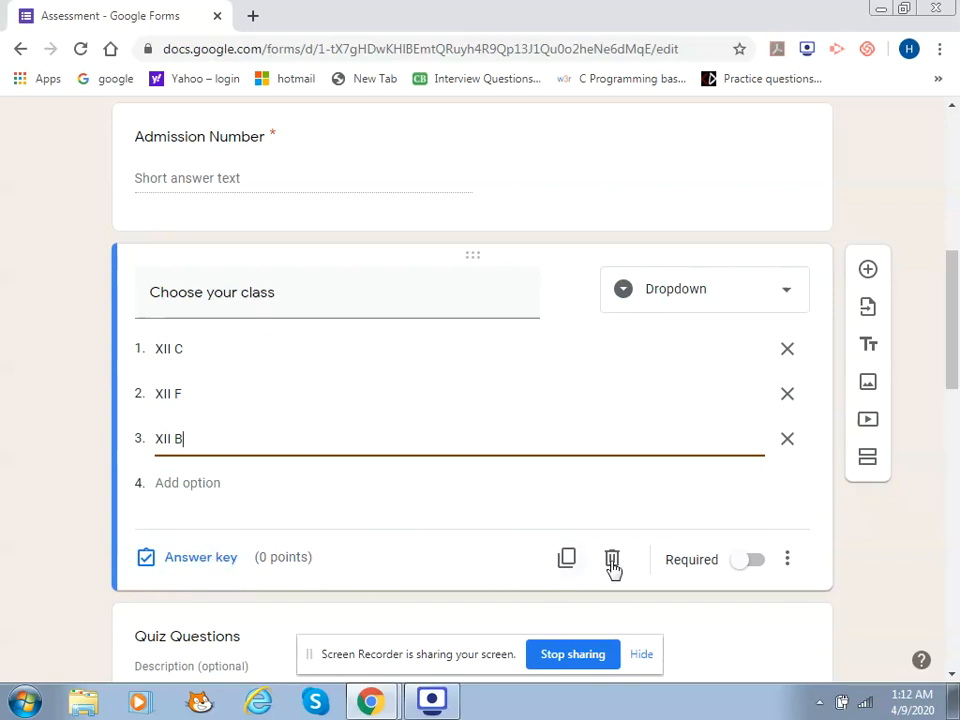
left_click(757, 562)
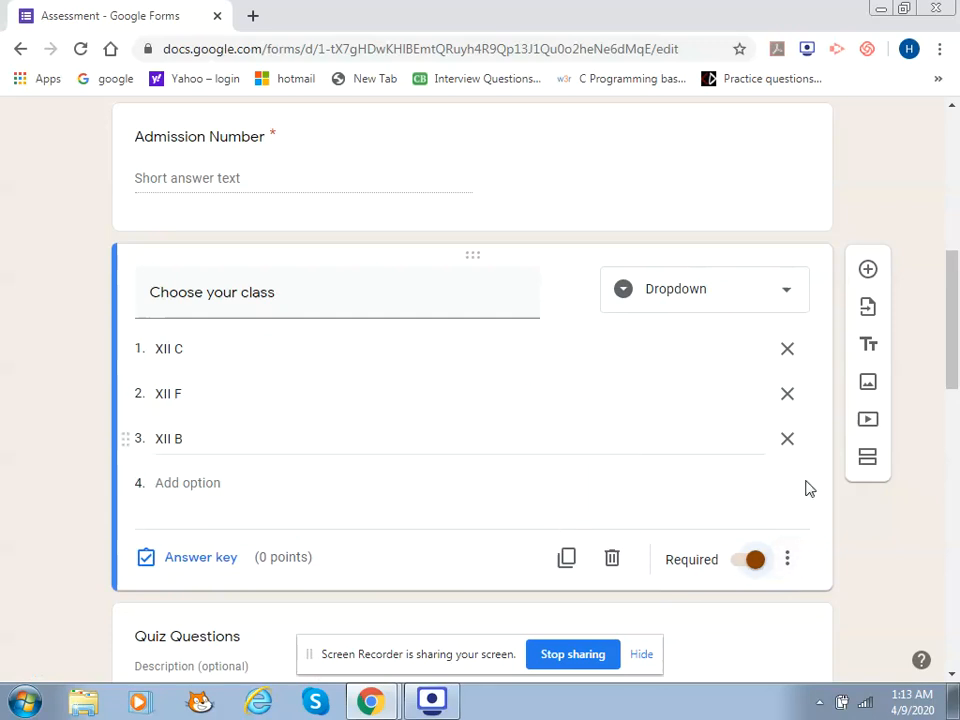
left_click_drag(956, 336, 954, 412)
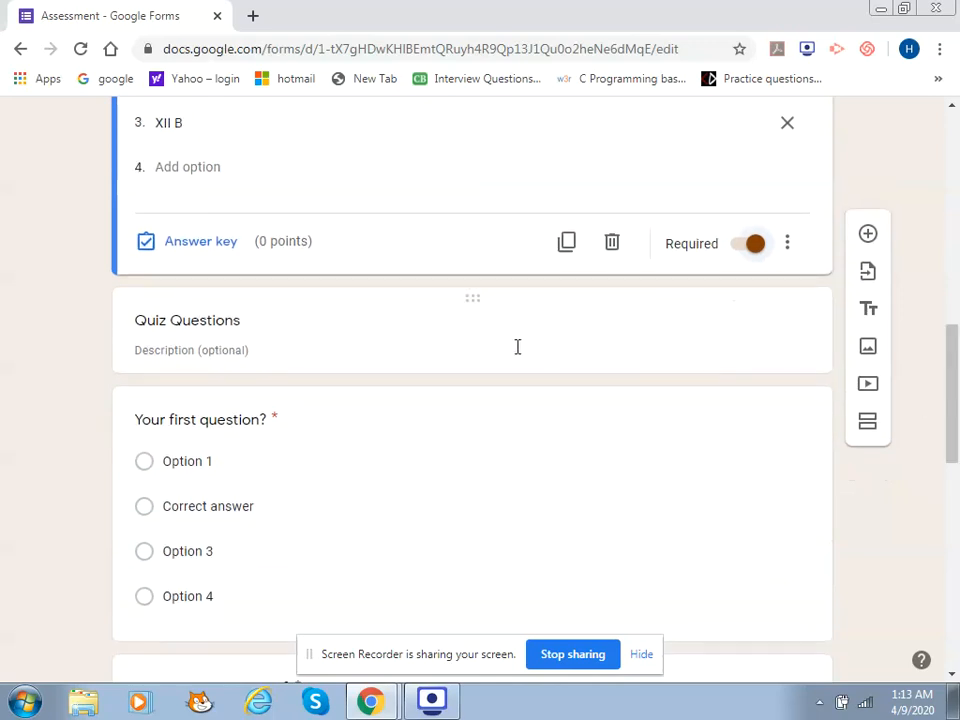
Retitle the quiz section to 'Computer Science Quiz Questions'
left_click(386, 349)
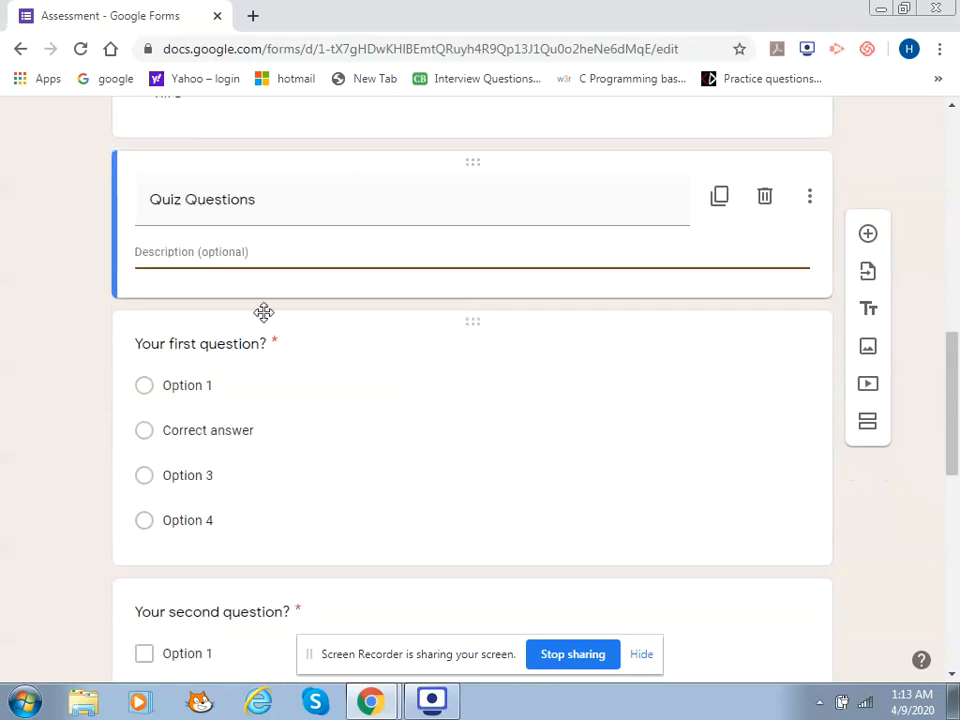
left_click(233, 197)
left_click(260, 197)
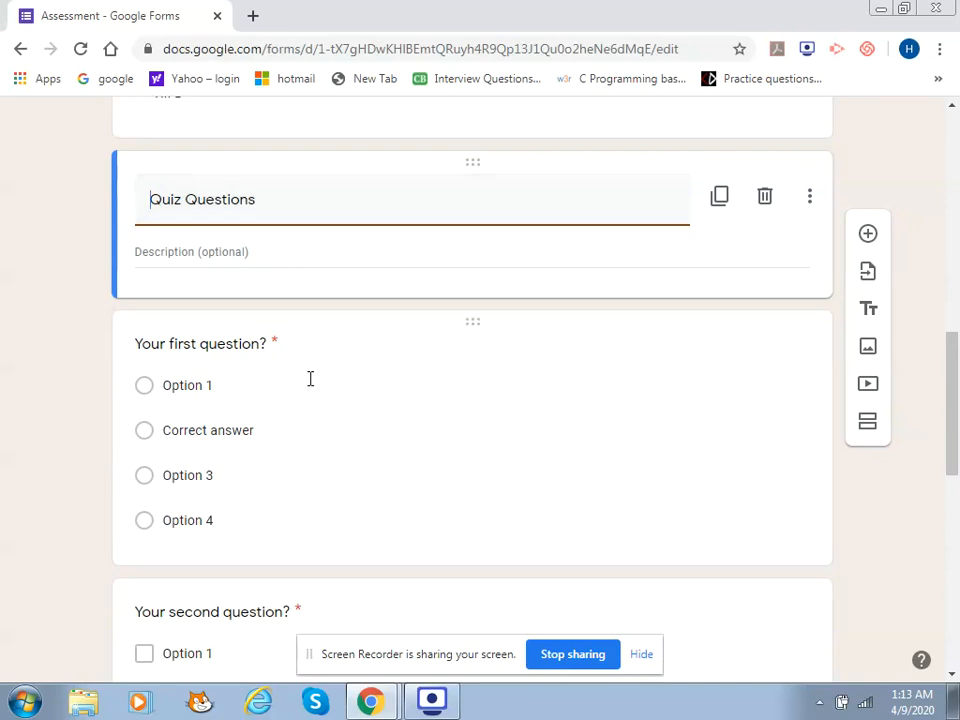
type("Compur")
key("BackSpace")
type("ter S")
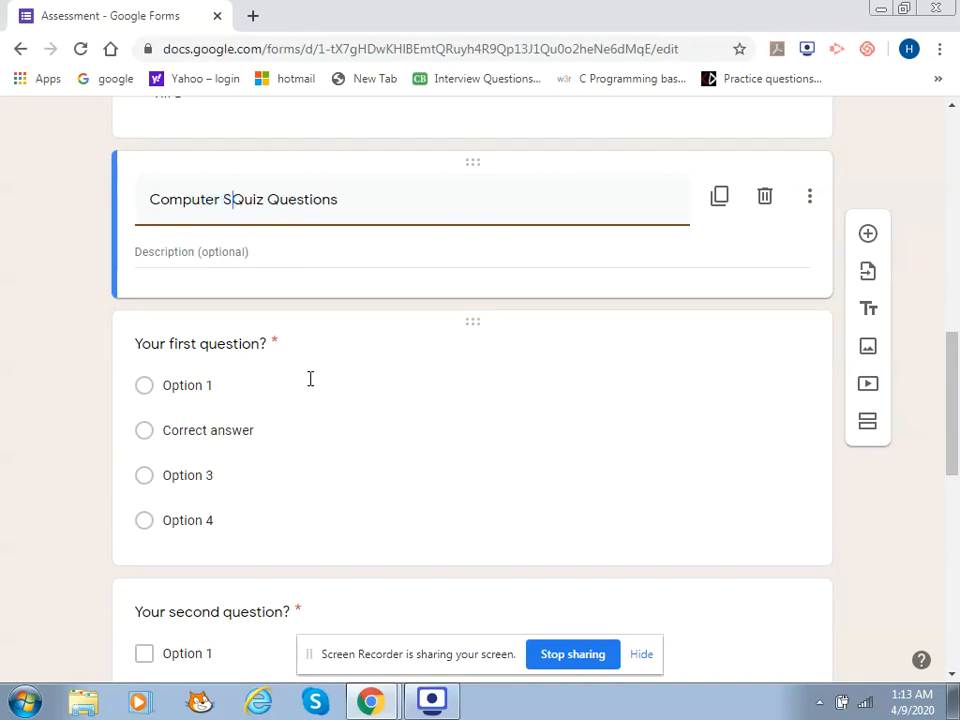
type("cience")
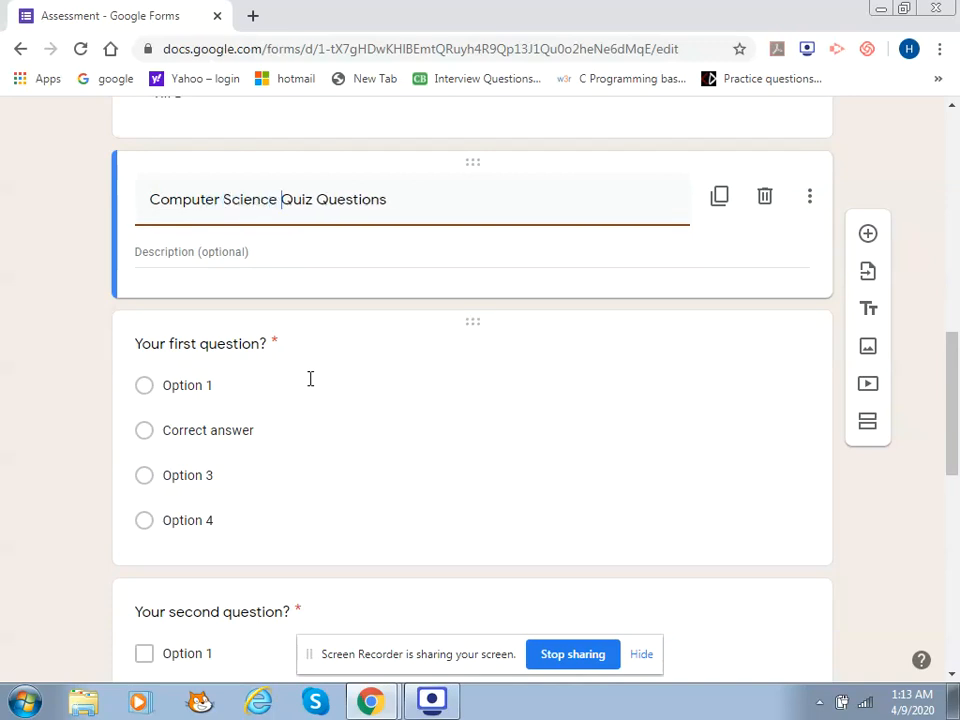
Give the section the description 'Based on SQL videos'
left_click(208, 255)
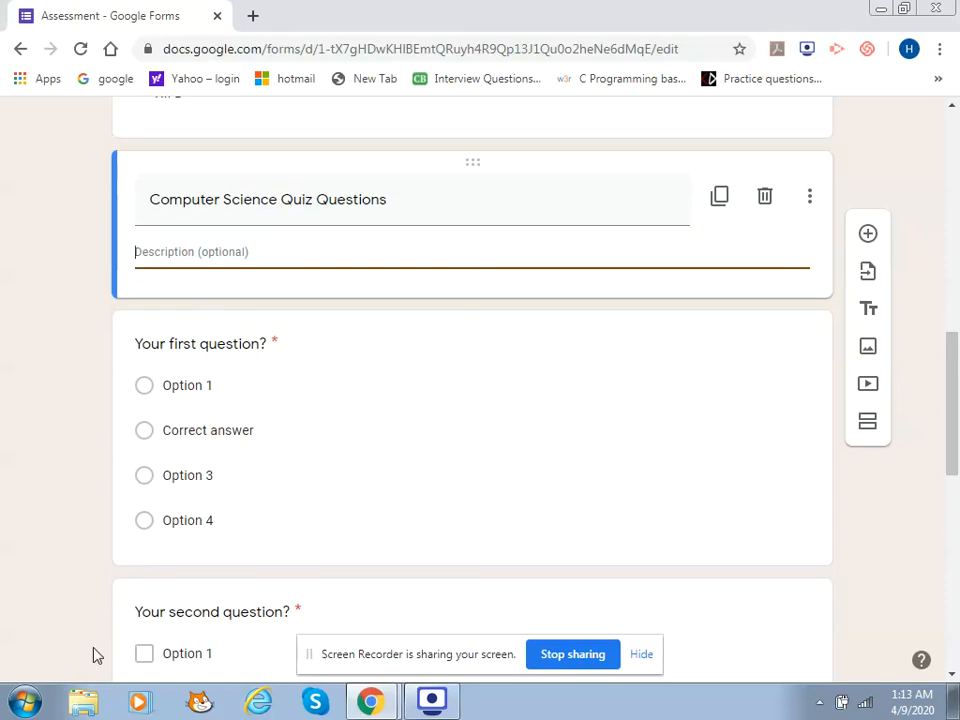
type("So")
key("BackSpace")
key("BackSpace")
type("Based on SQL")
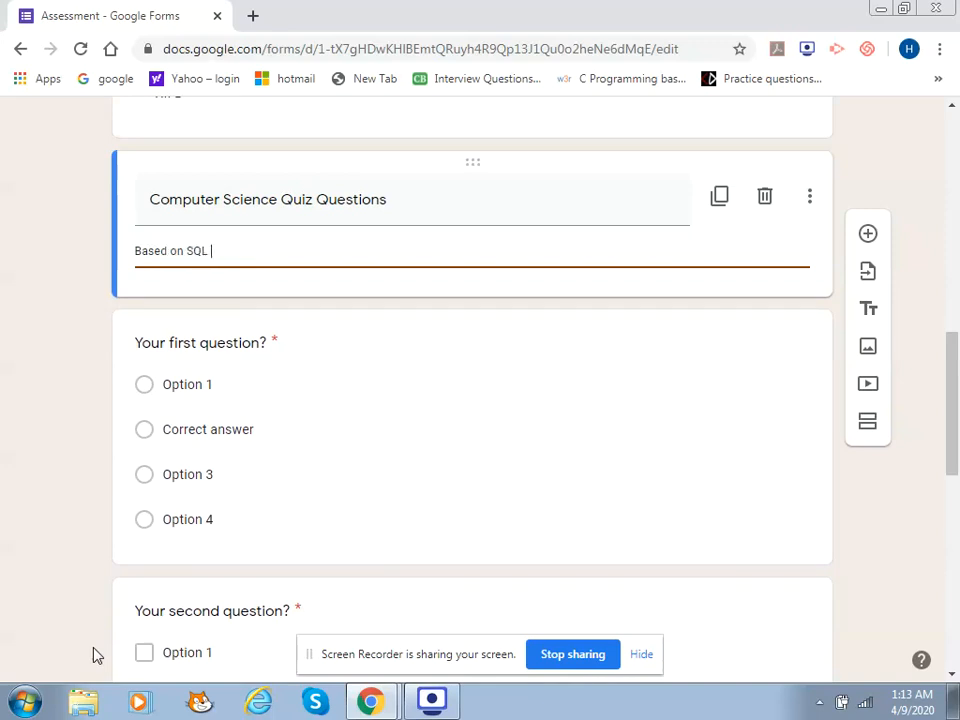
type("videos")
left_click(264, 343)
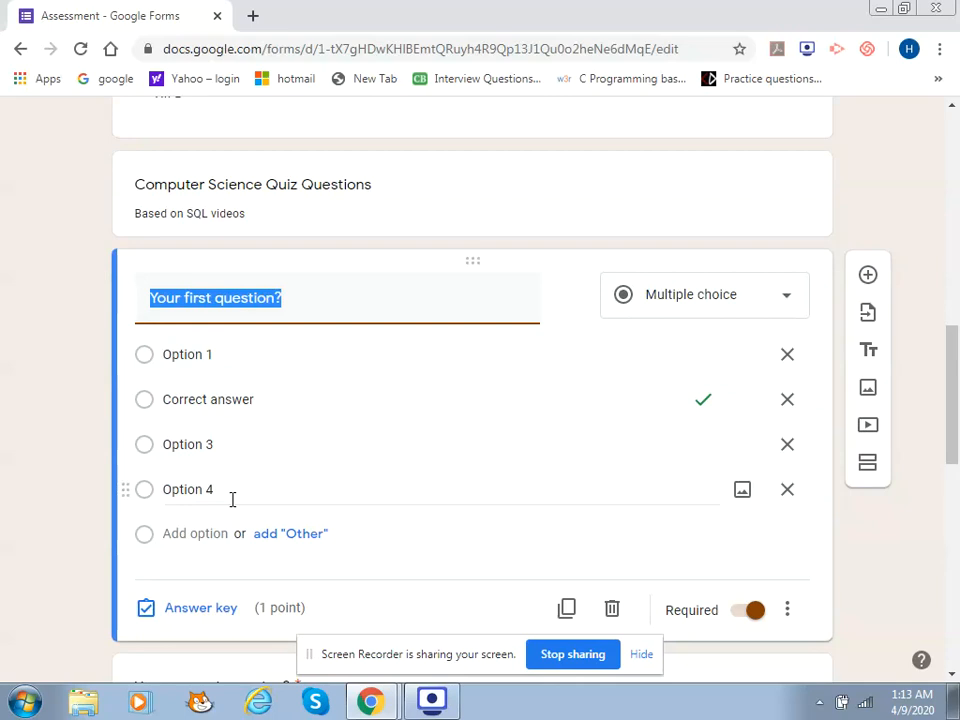
Ask 'What is RDBMS?' with three choices, the last being 'Relational Database Management System'
type("What")
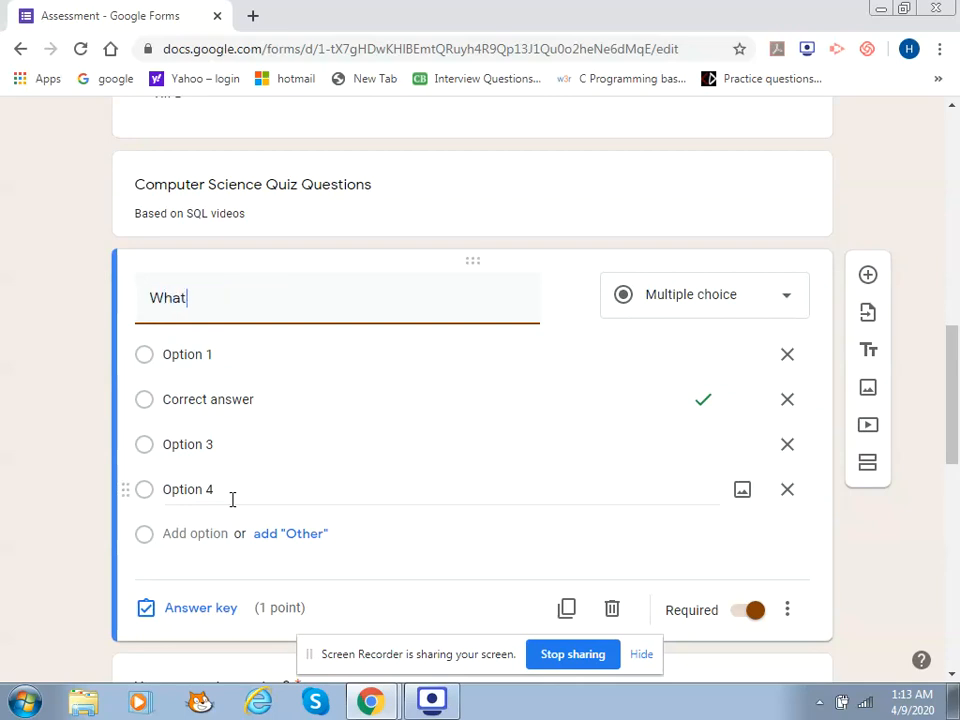
type(" is RDBMS?")
left_click(181, 352)
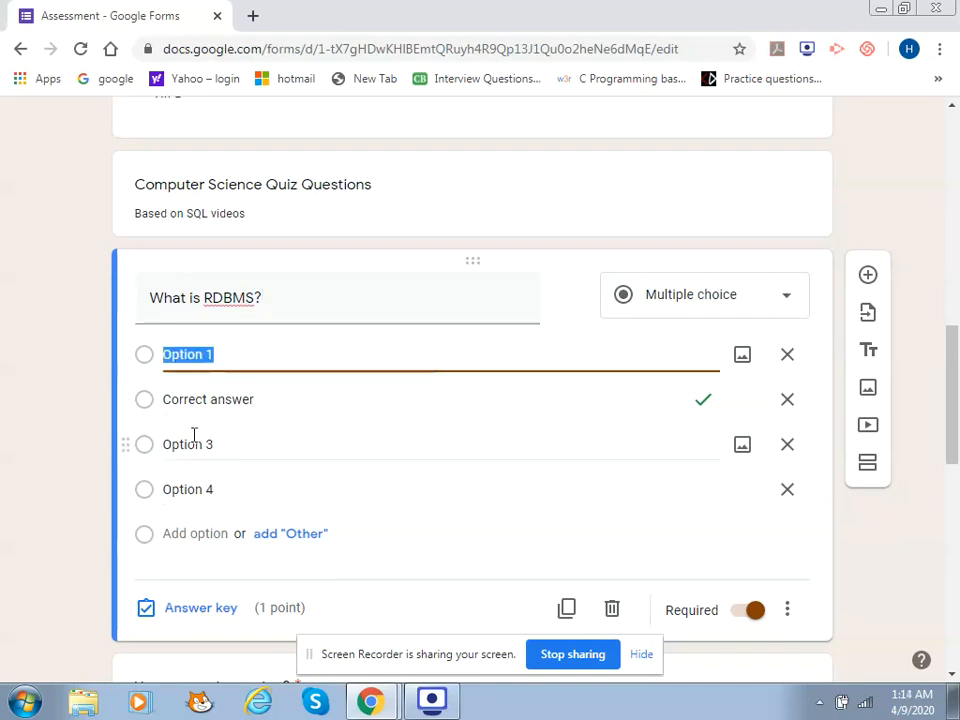
type("Rela")
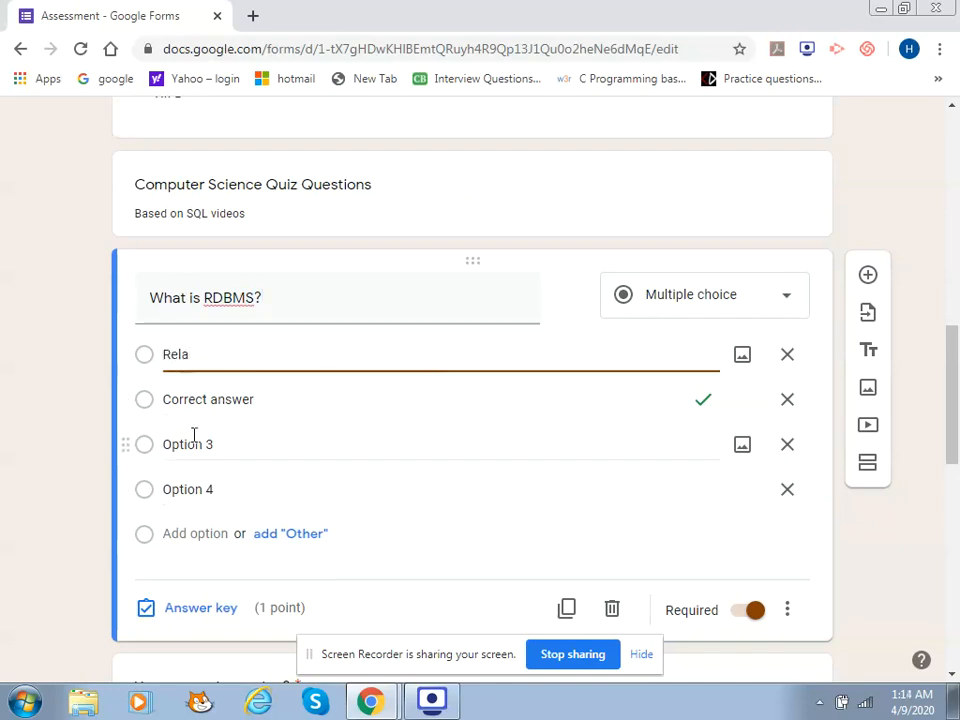
type("ted")
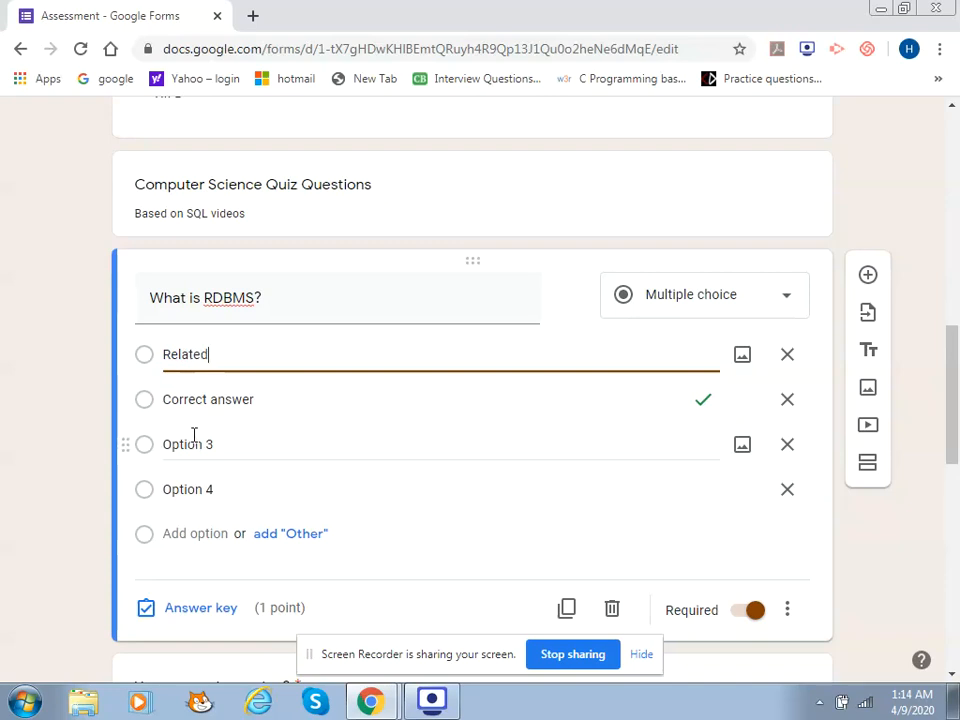
type(" data model")
left_click(165, 400)
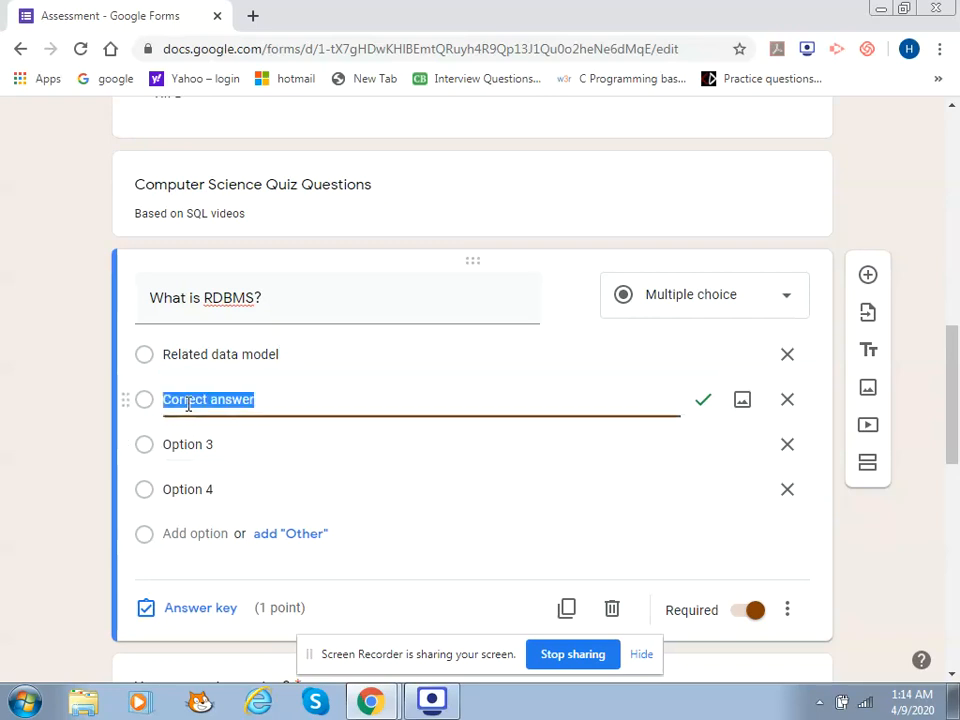
type("Rela")
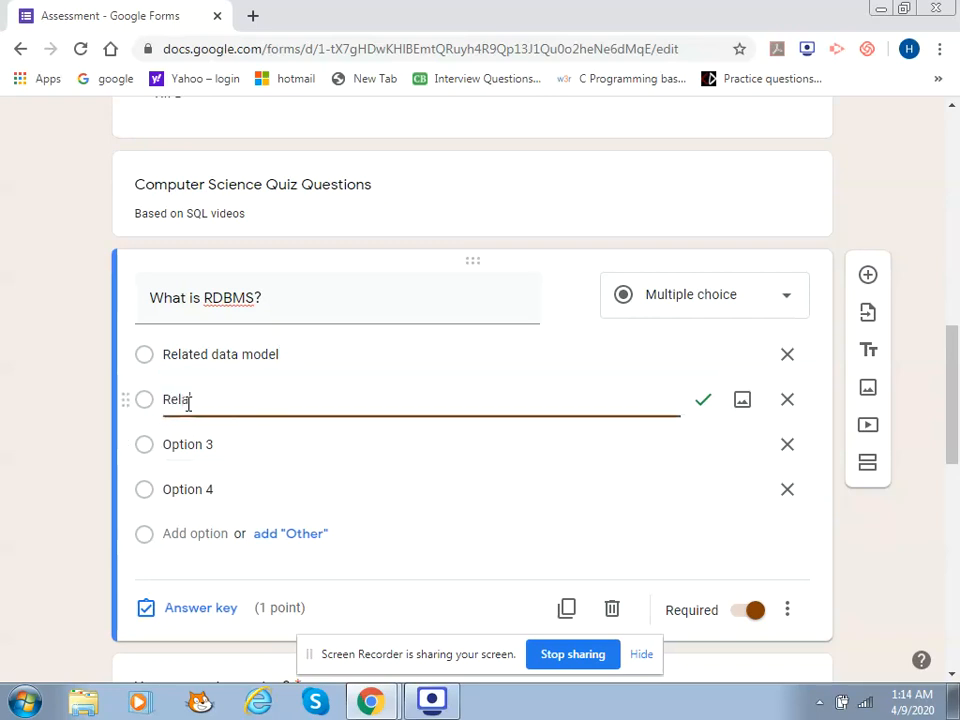
type("tion ")
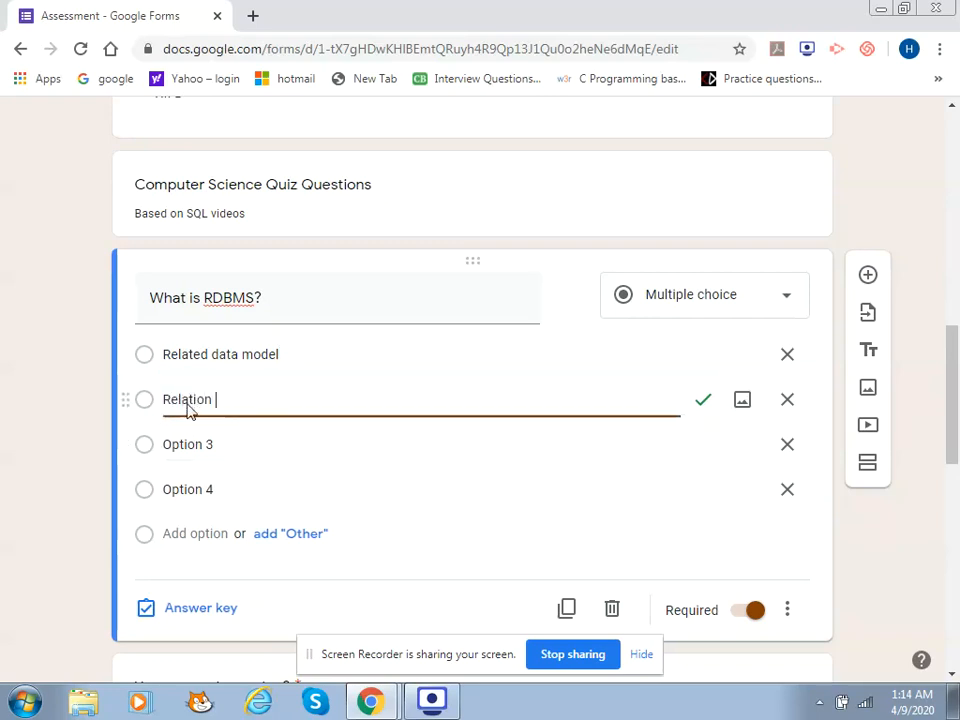
type("data ")
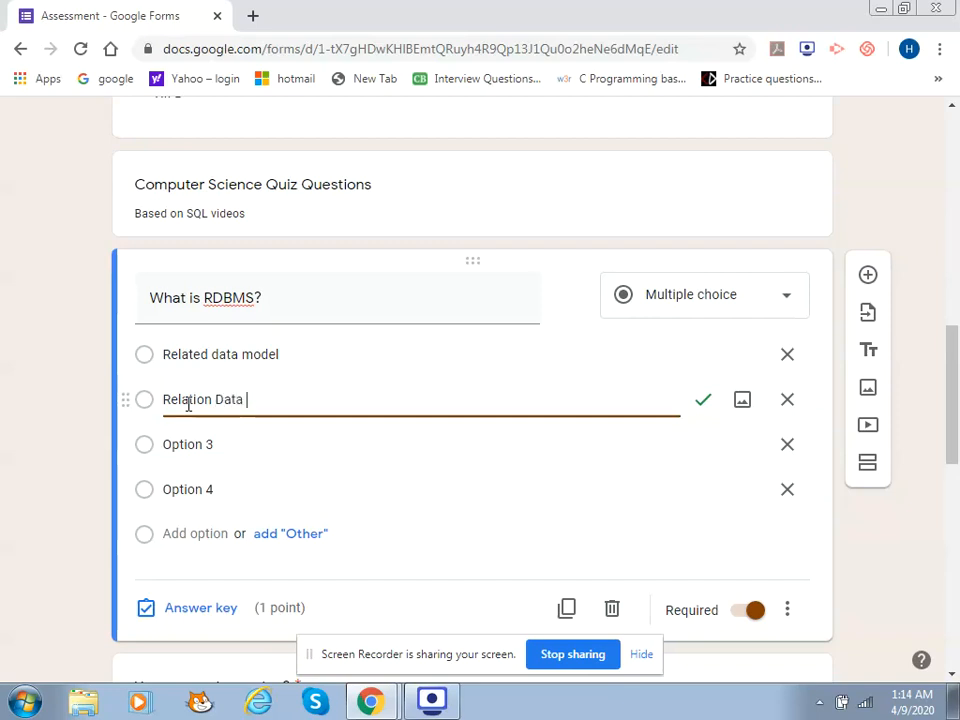
type("ma")
type("odel")
type(" S")
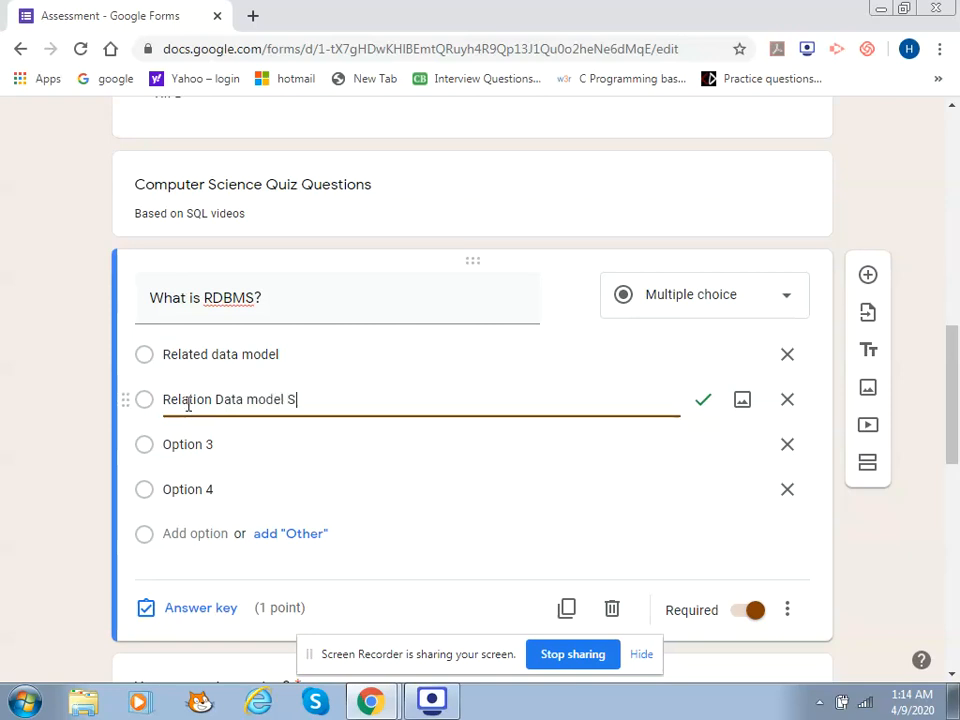
type("ystem")
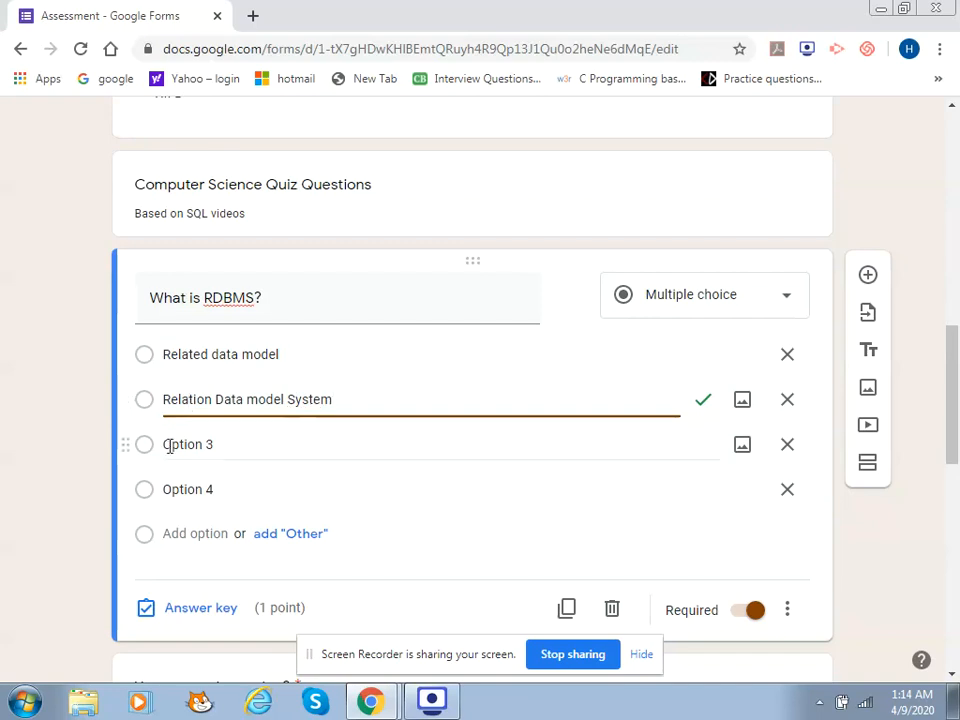
left_click(172, 444)
type("Re")
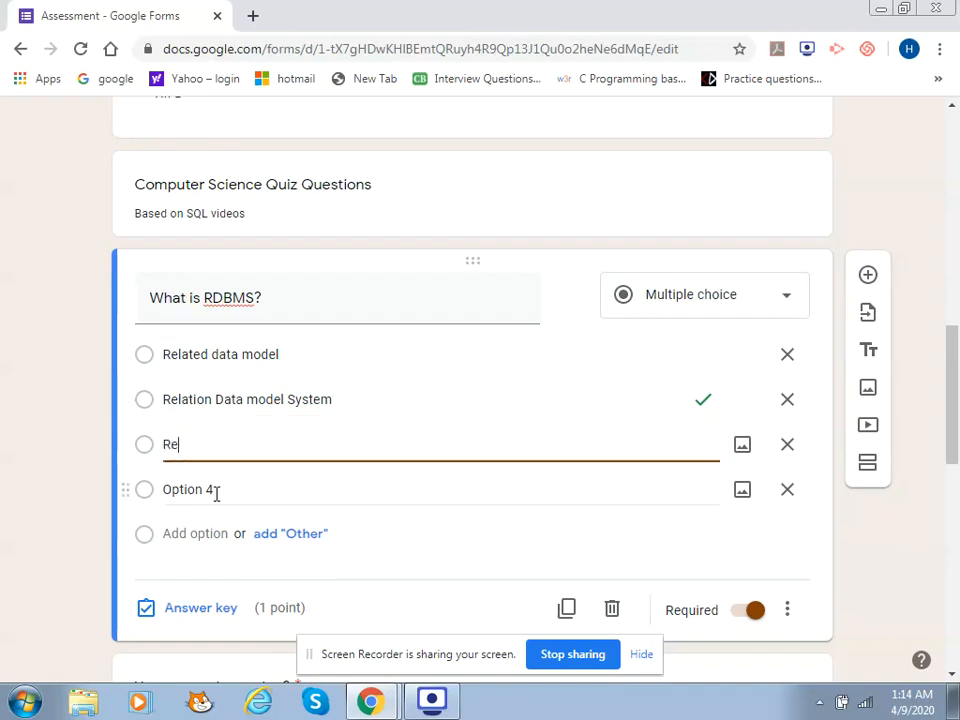
type("lational")
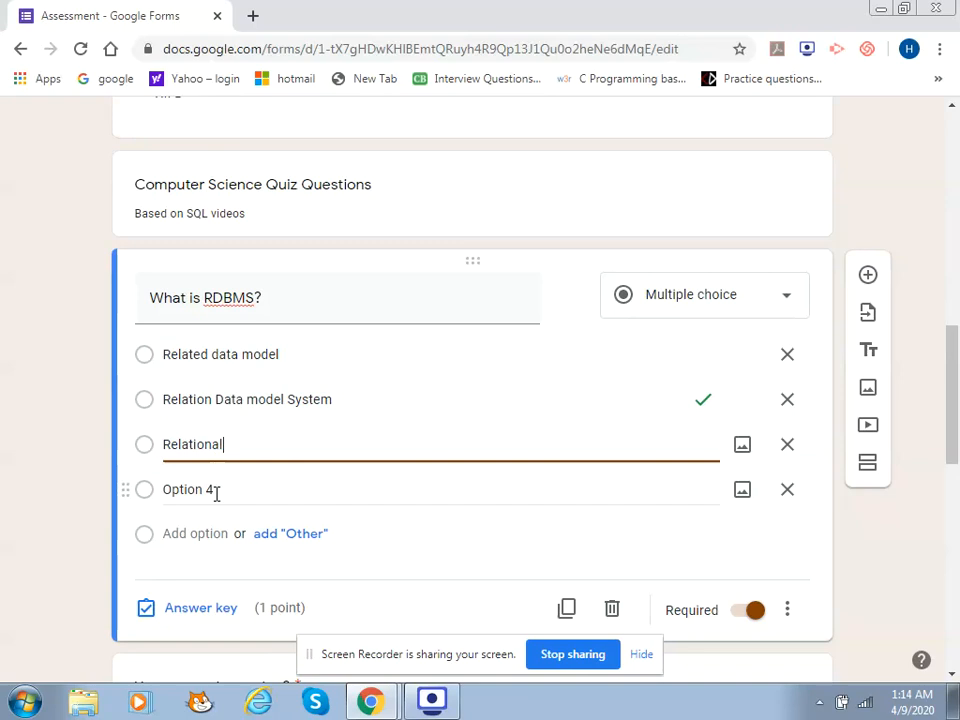
type(" Database Management")
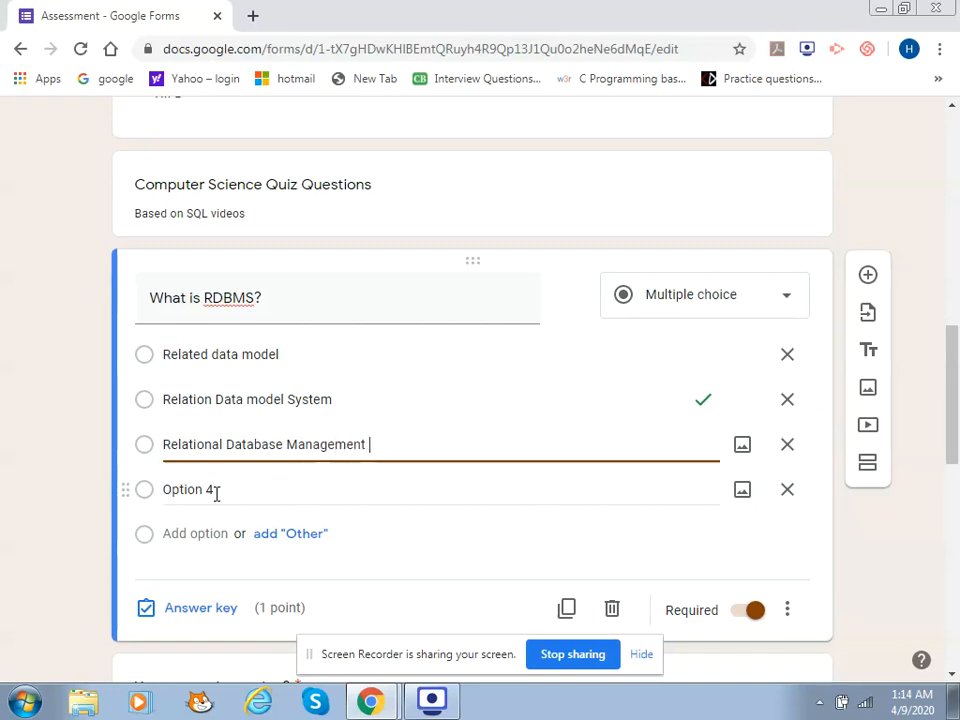
type(" System")
left_click(216, 494)
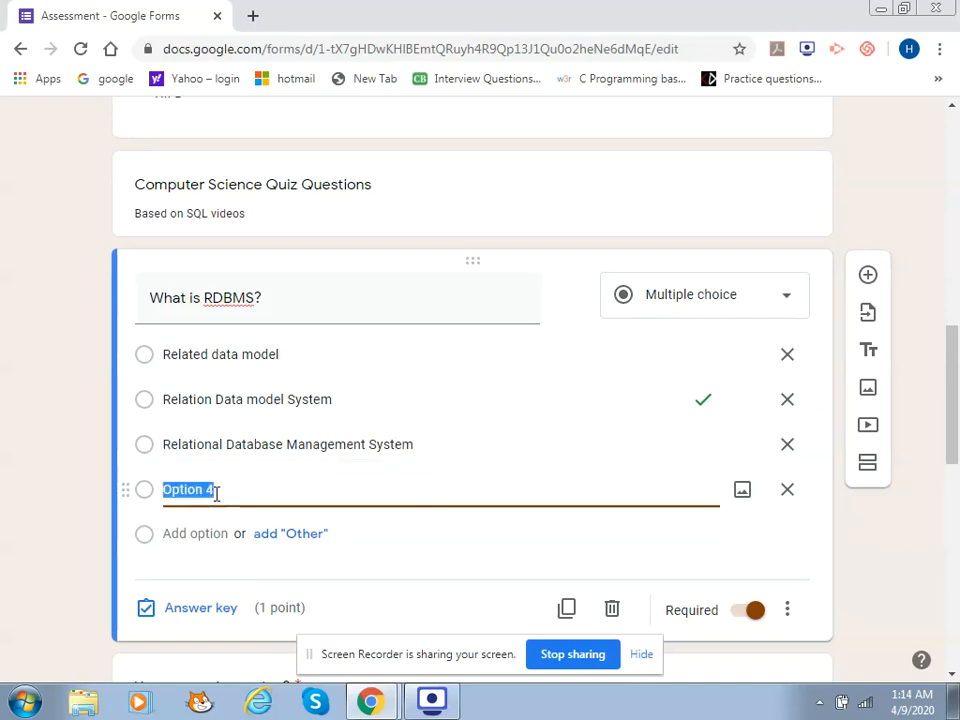
Delete the fourth choice and key 'Relational Database Management System' as the sole correct answer, without feedback
left_click(788, 492)
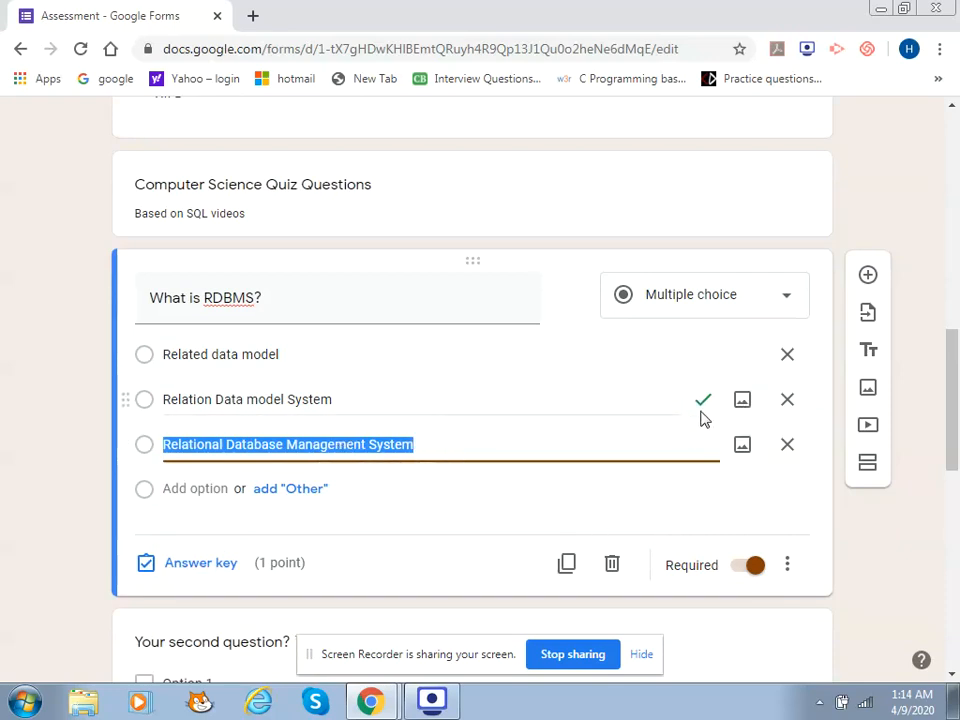
left_click(214, 568)
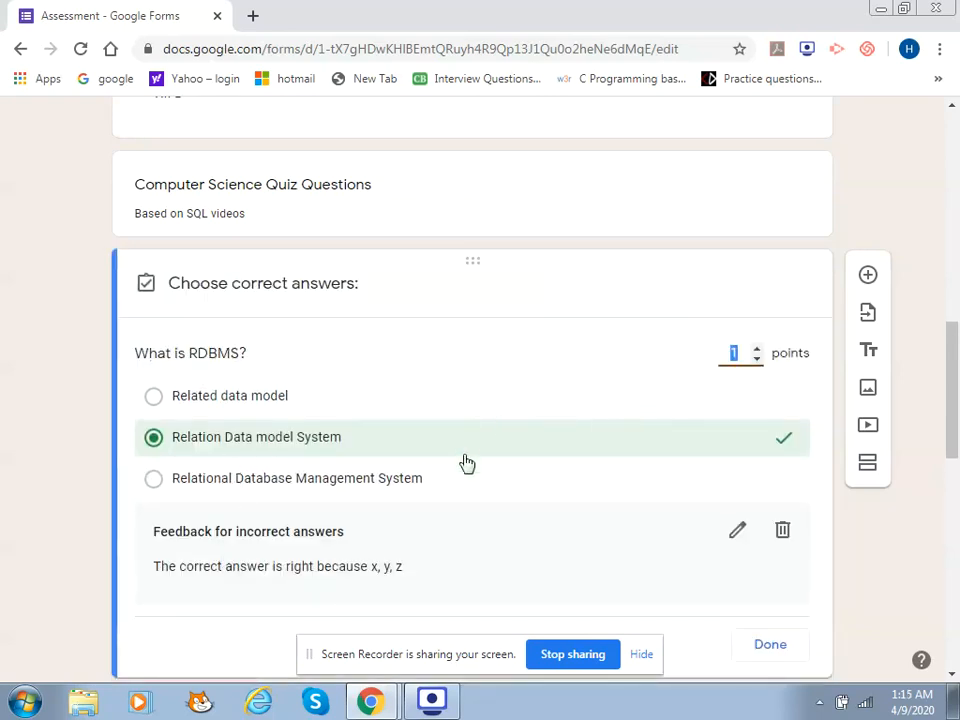
left_click(510, 482)
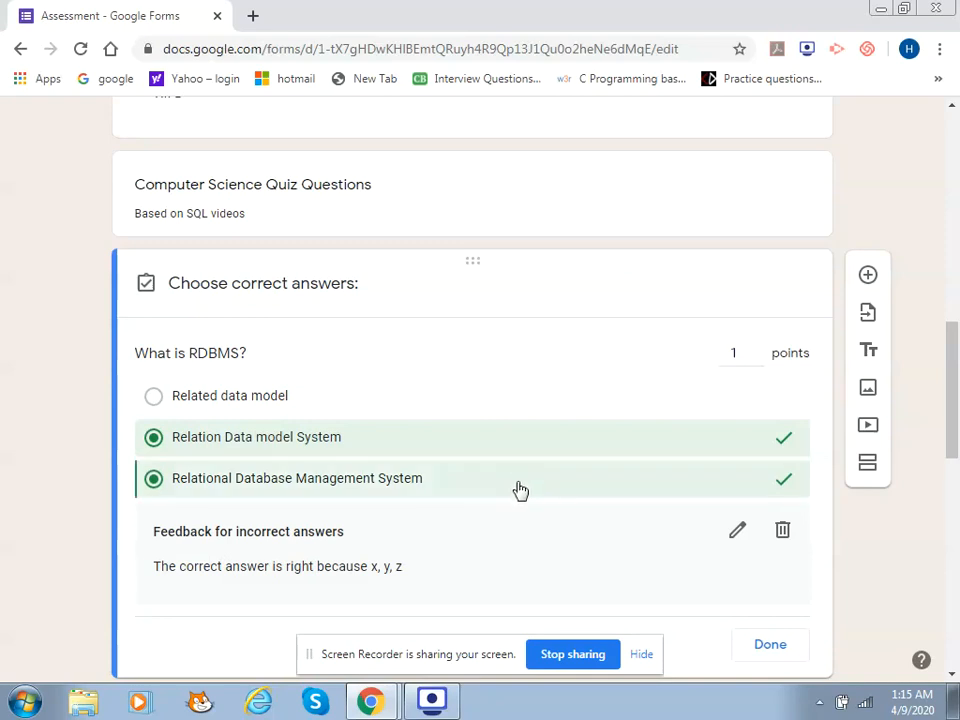
left_click(634, 446)
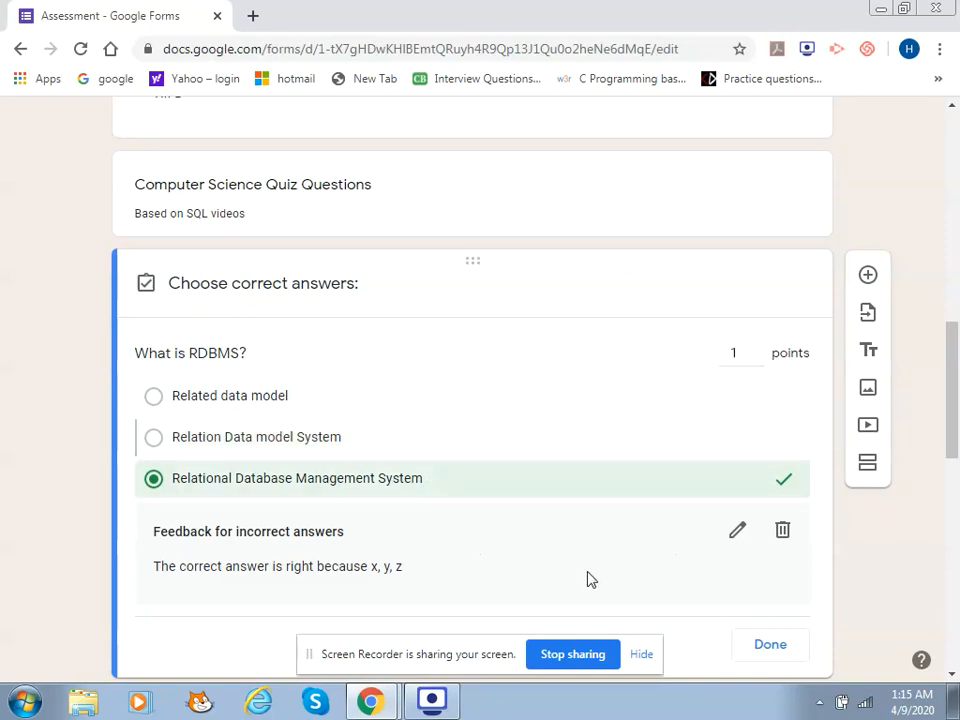
left_click(782, 535)
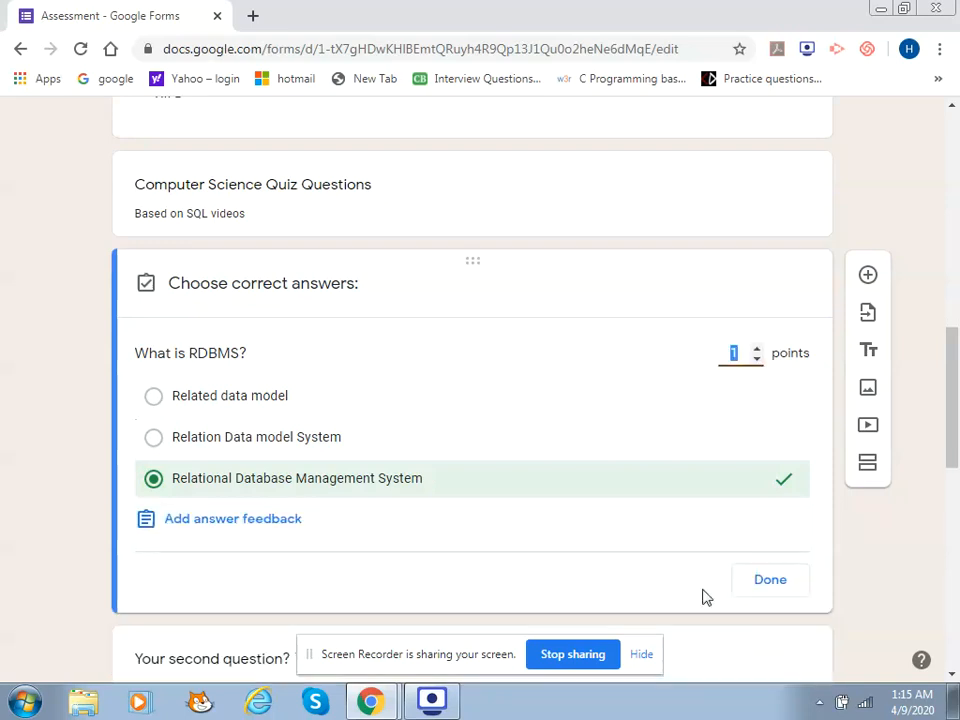
left_click(762, 580)
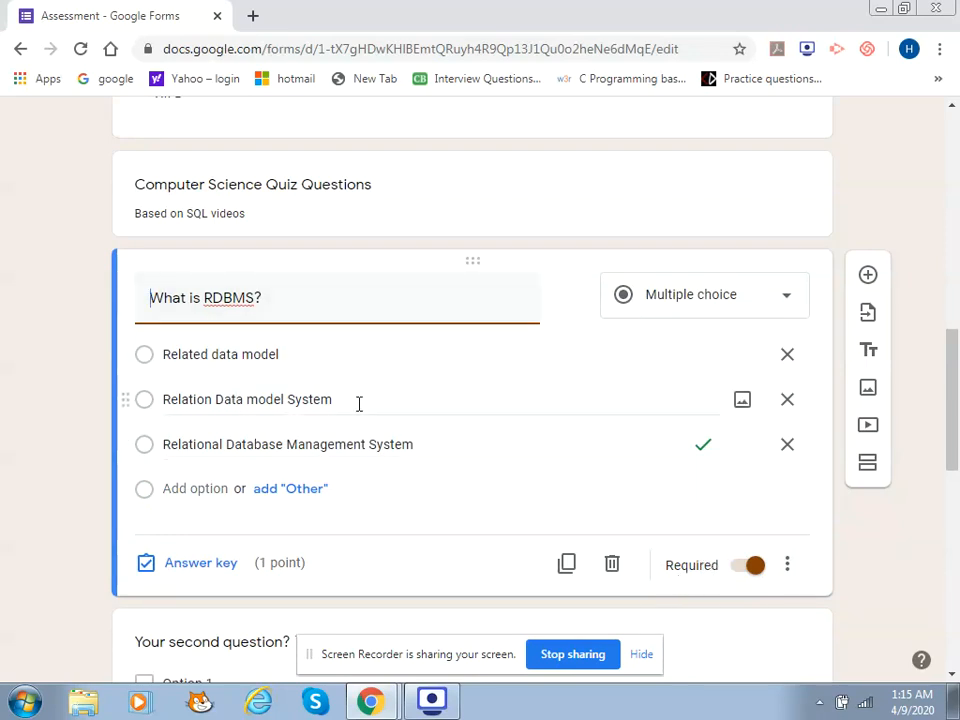
Make the RDBMS question optional and title the next question 'Mark the features of Primary key?'
left_click(745, 568)
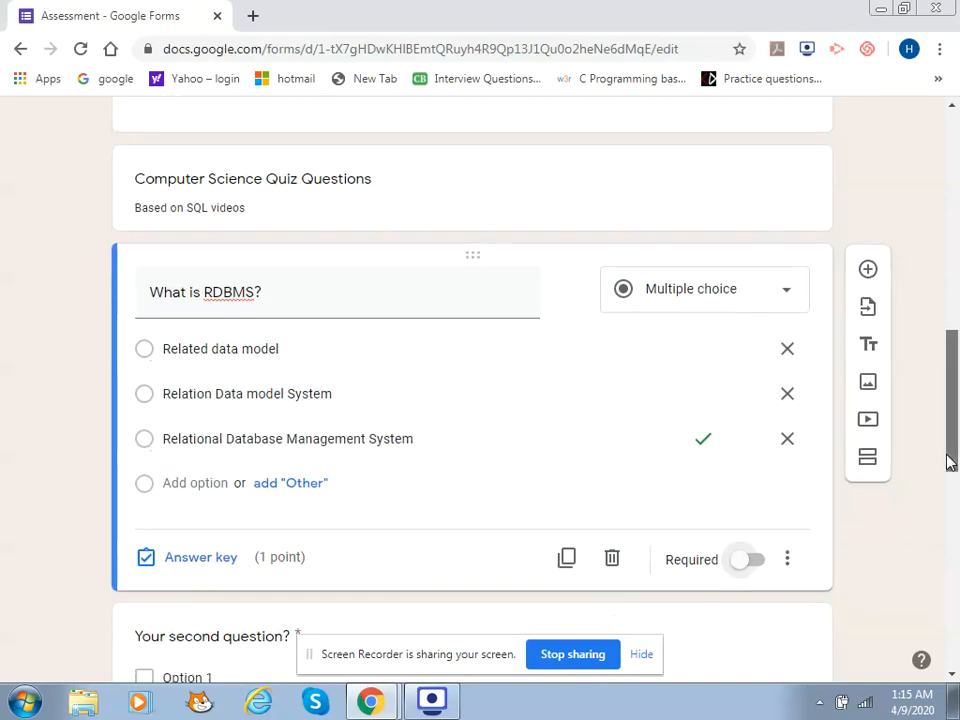
left_click_drag(950, 460, 950, 528)
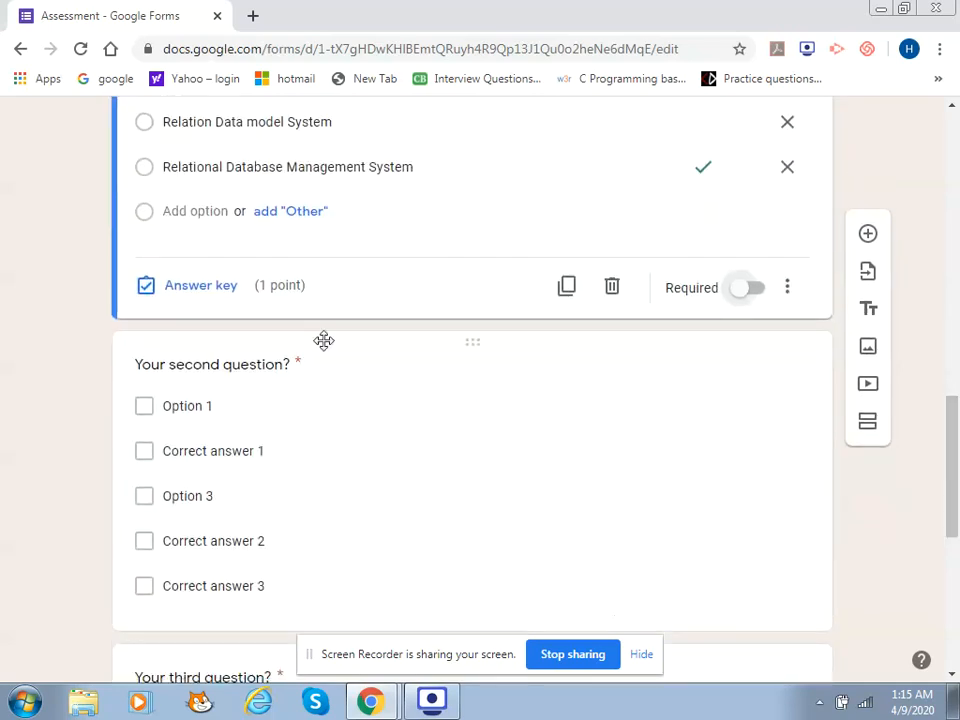
left_click(169, 367)
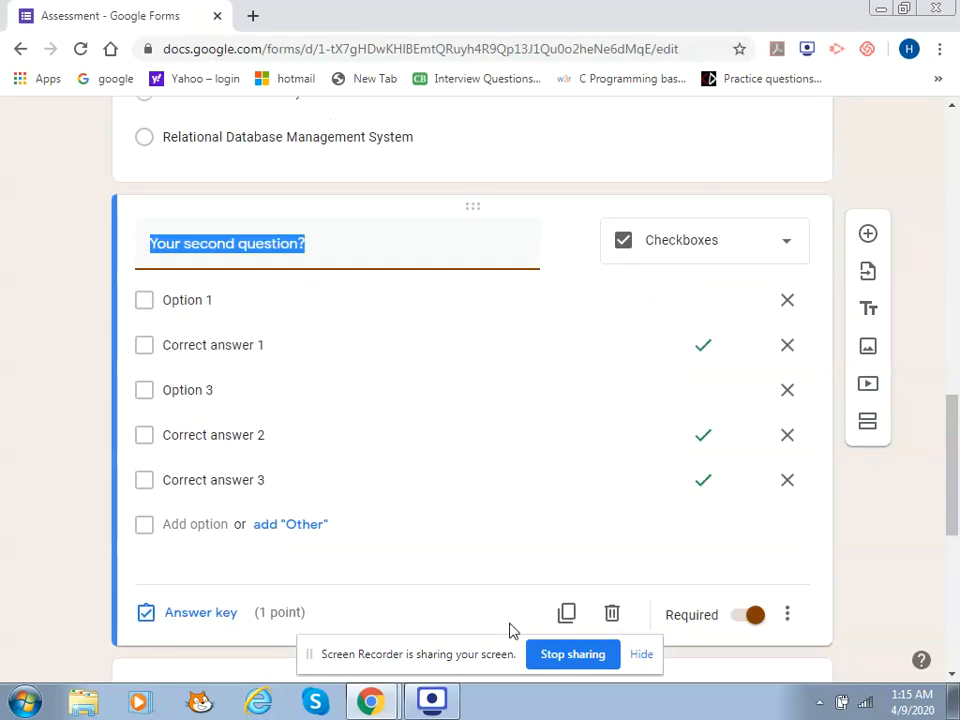
type("M")
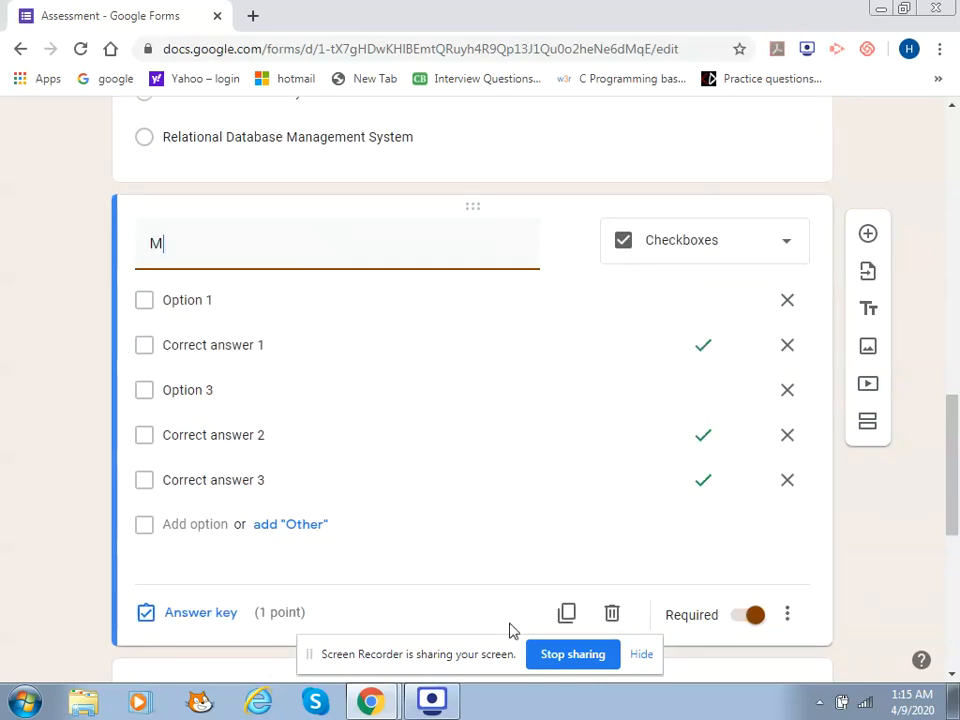
type("ark tthe featu")
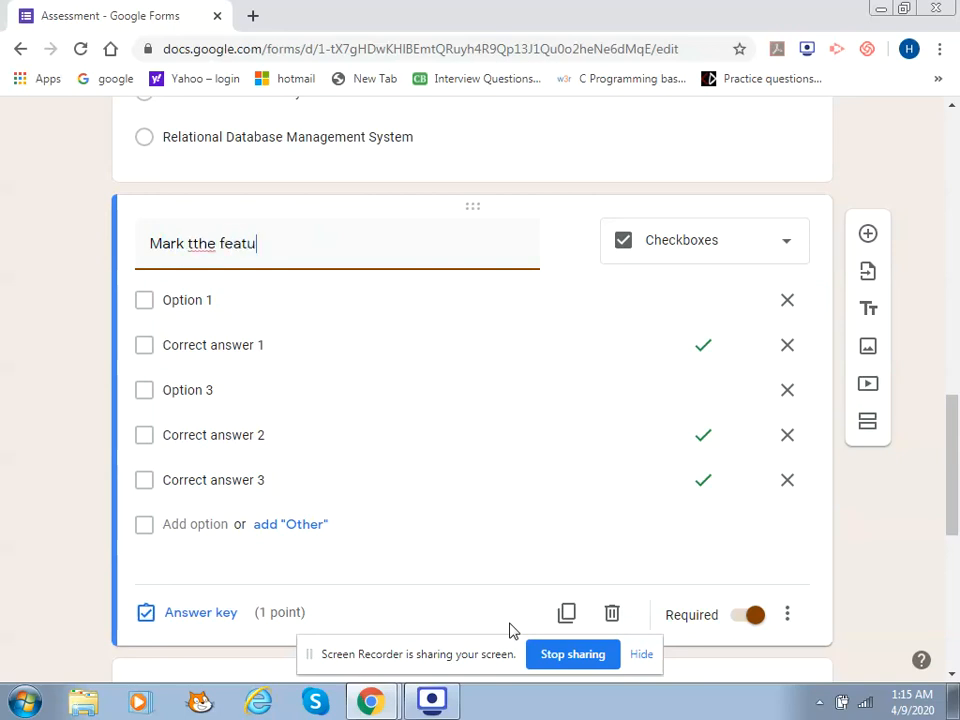
type("res of Primary k")
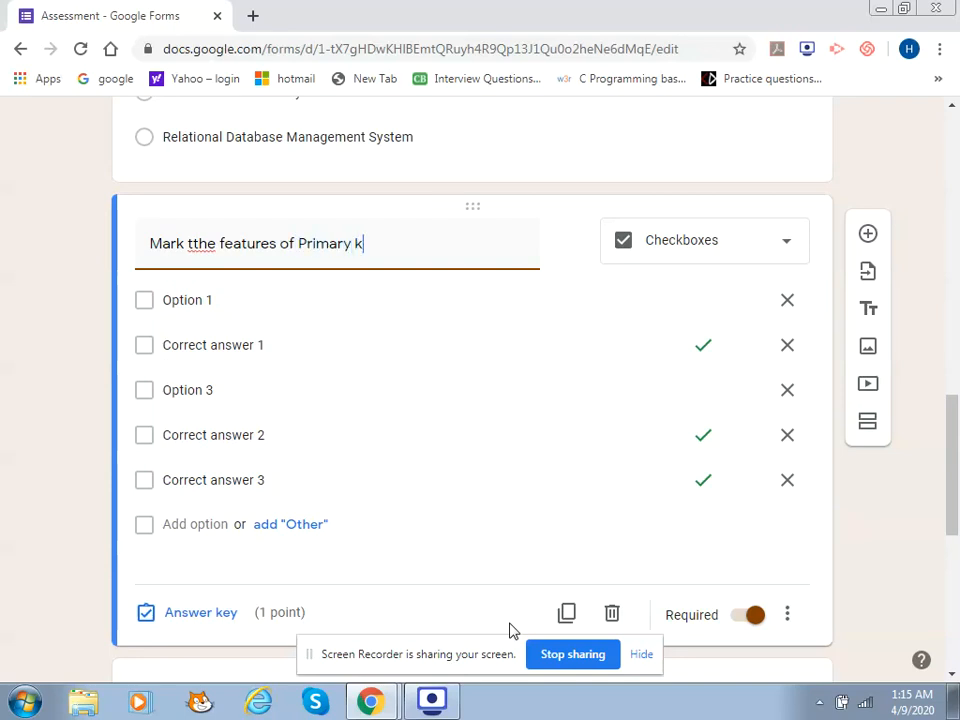
type("ey?")
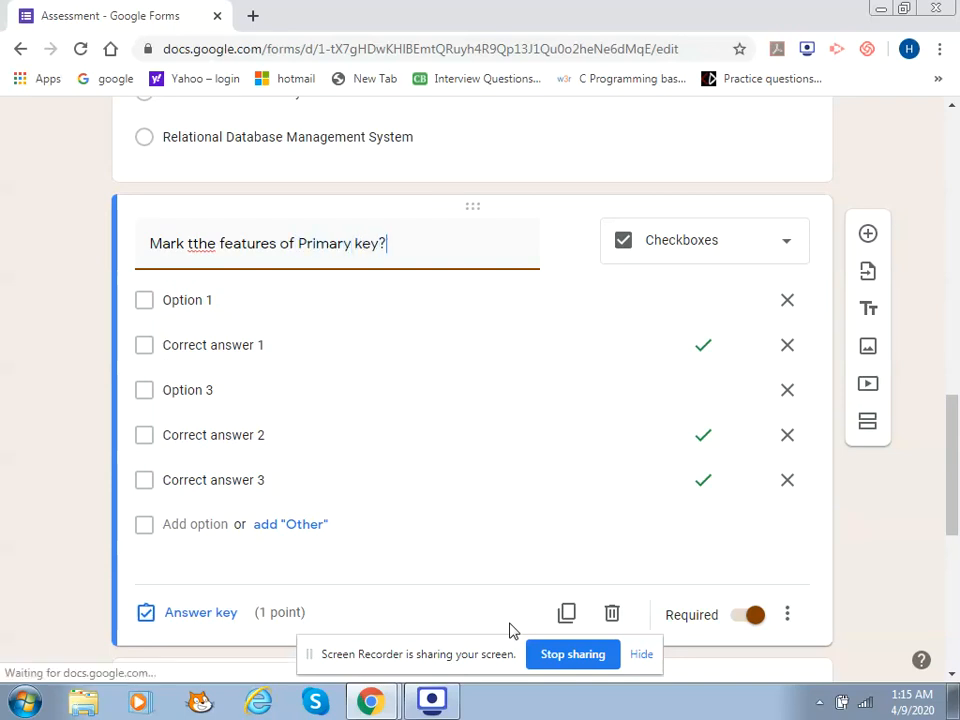
left_click(196, 246)
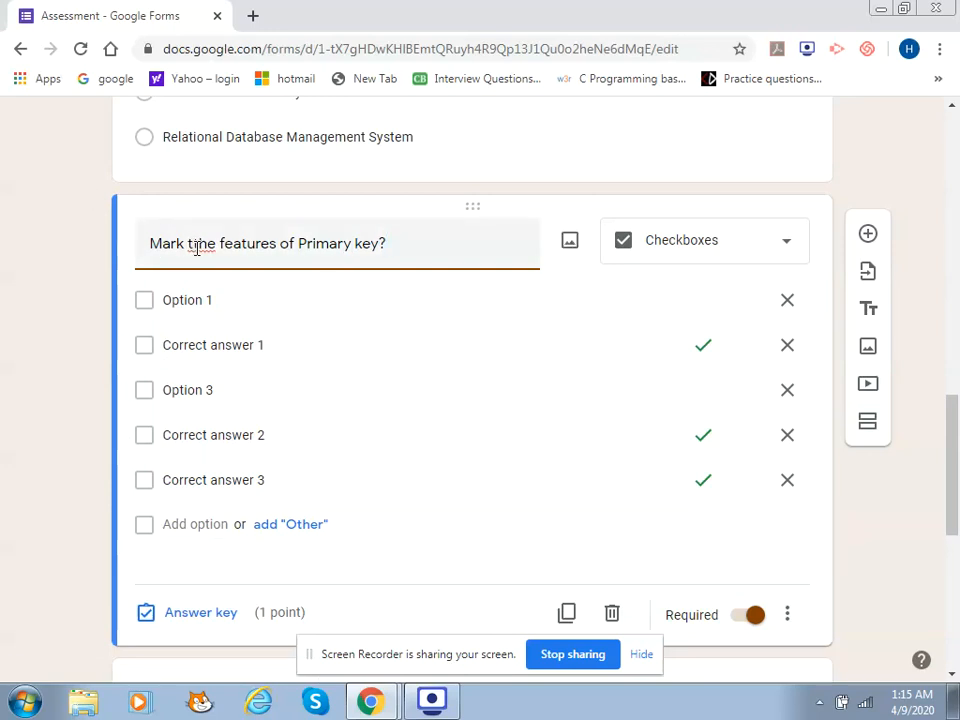
key("BackSpace")
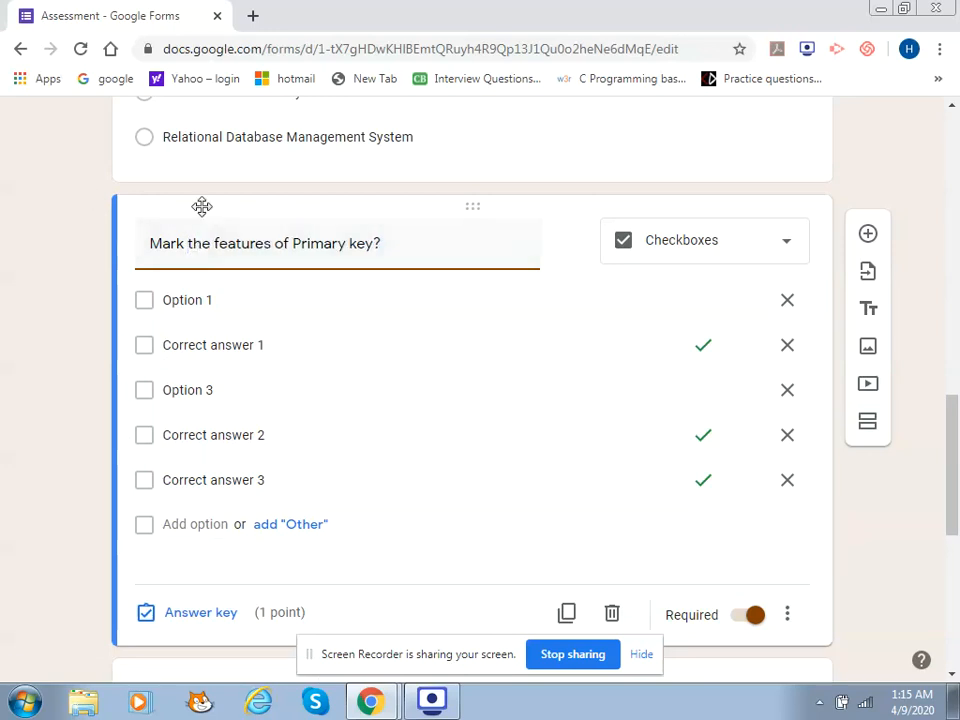
left_click(682, 260)
Switch the question to multiple choice, set the first option to 'Not Null Values', and drop Correct answer 1
left_click(670, 245)
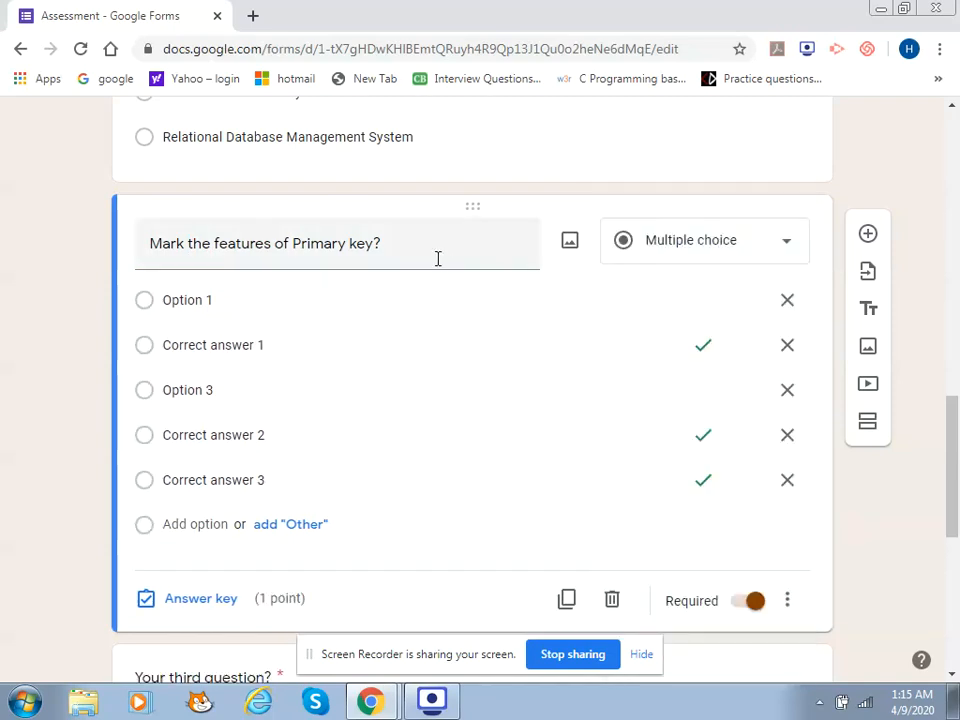
left_click(198, 308)
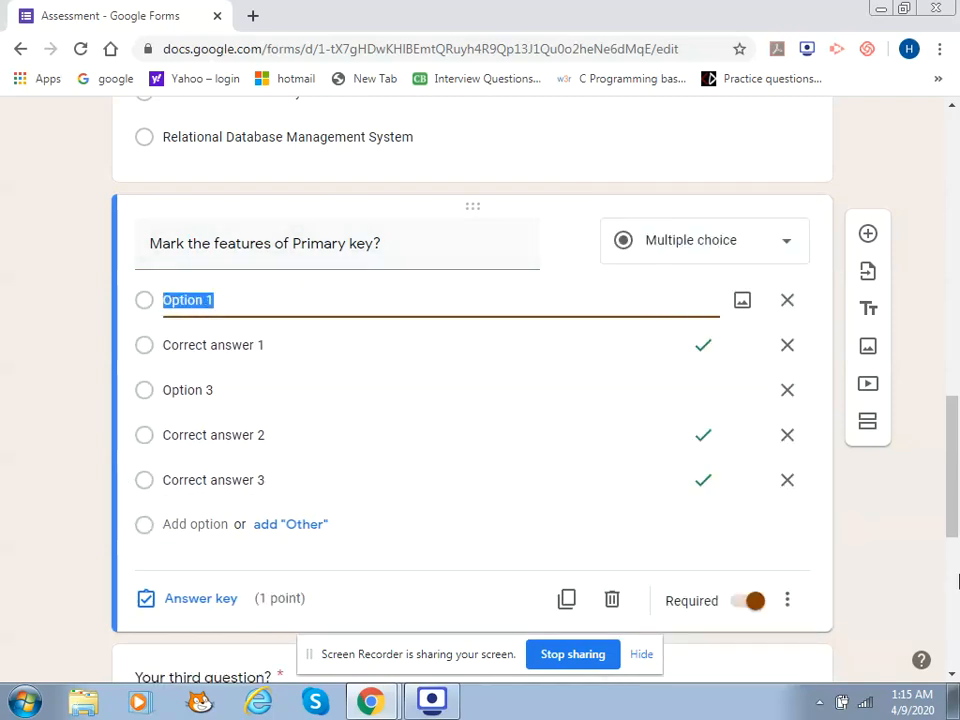
type("Not Null")
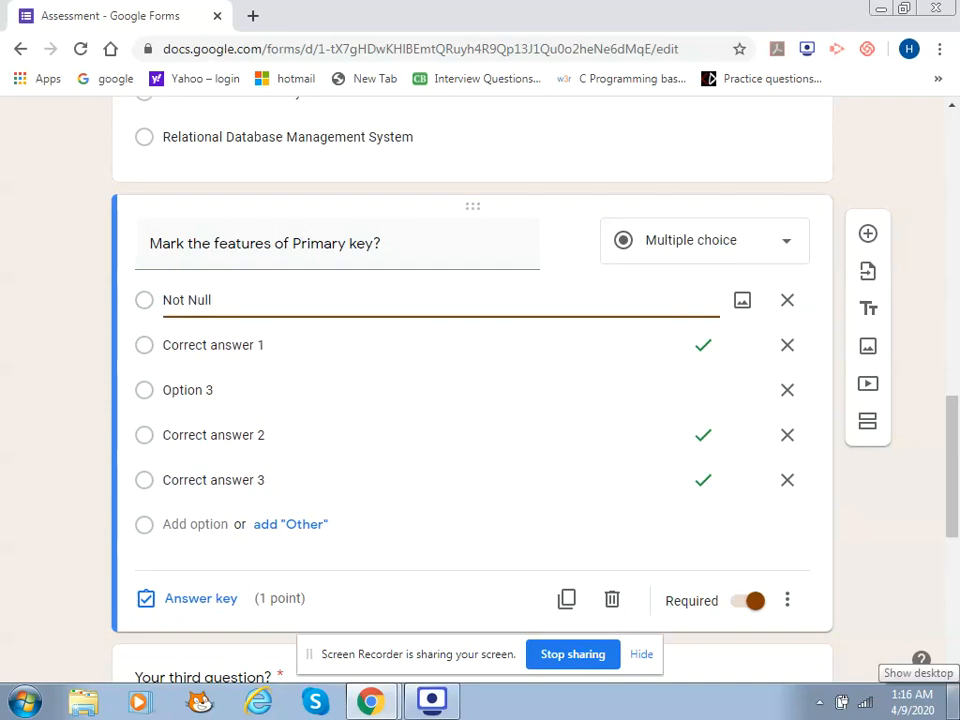
type(" Values")
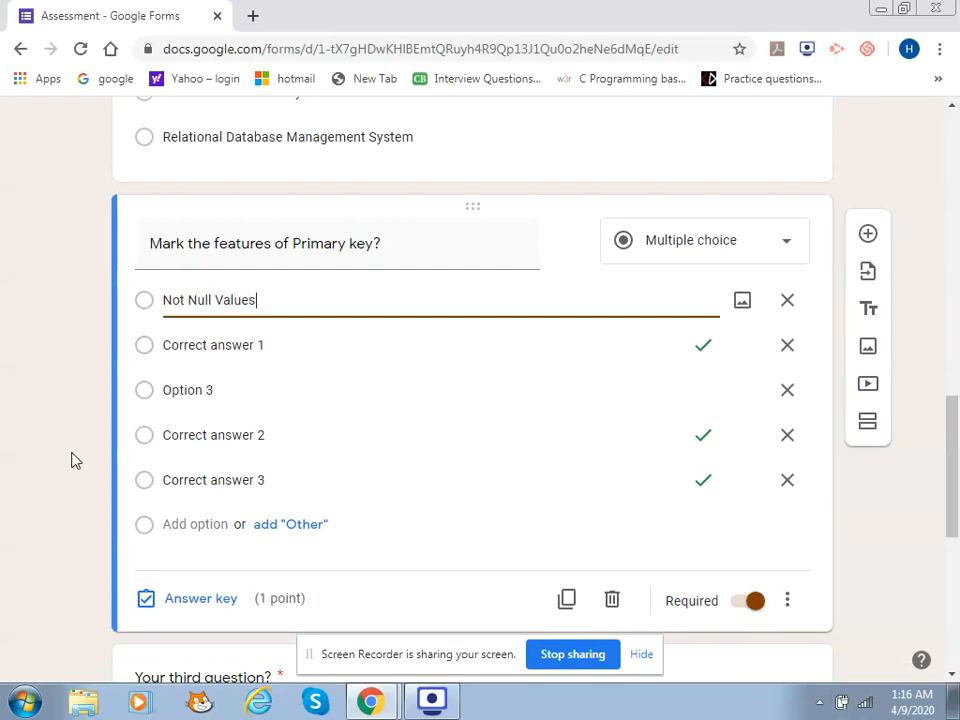
left_click(788, 346)
Fill the other options as 'Unique Vlaues', 'Establish Links between tables' and 'All of the above'
left_click(274, 352)
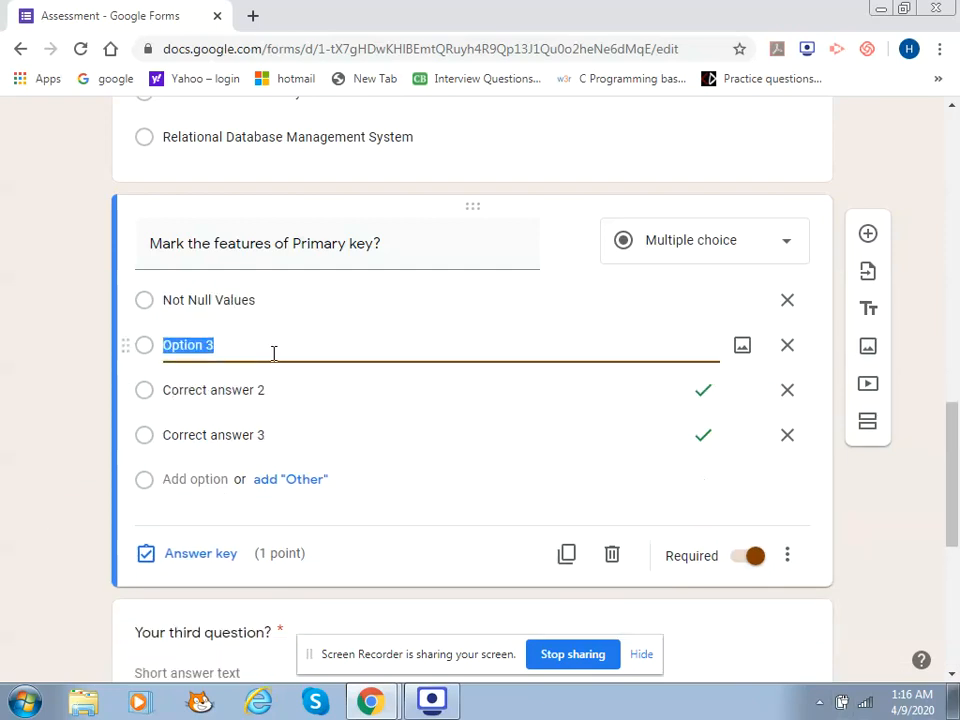
type("Unique")
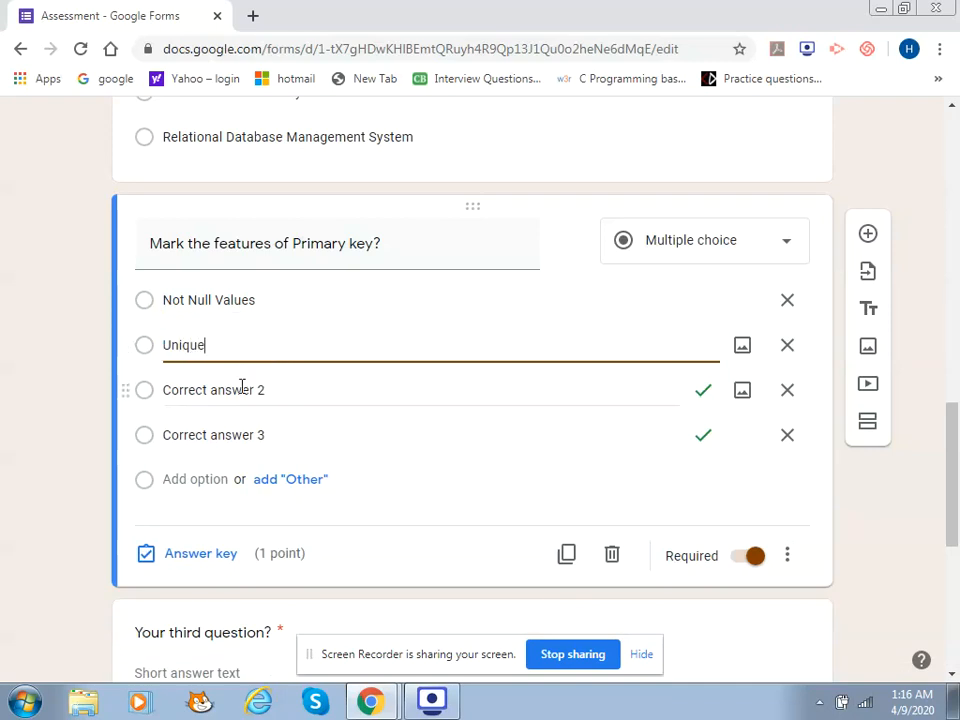
type(" Vlaues")
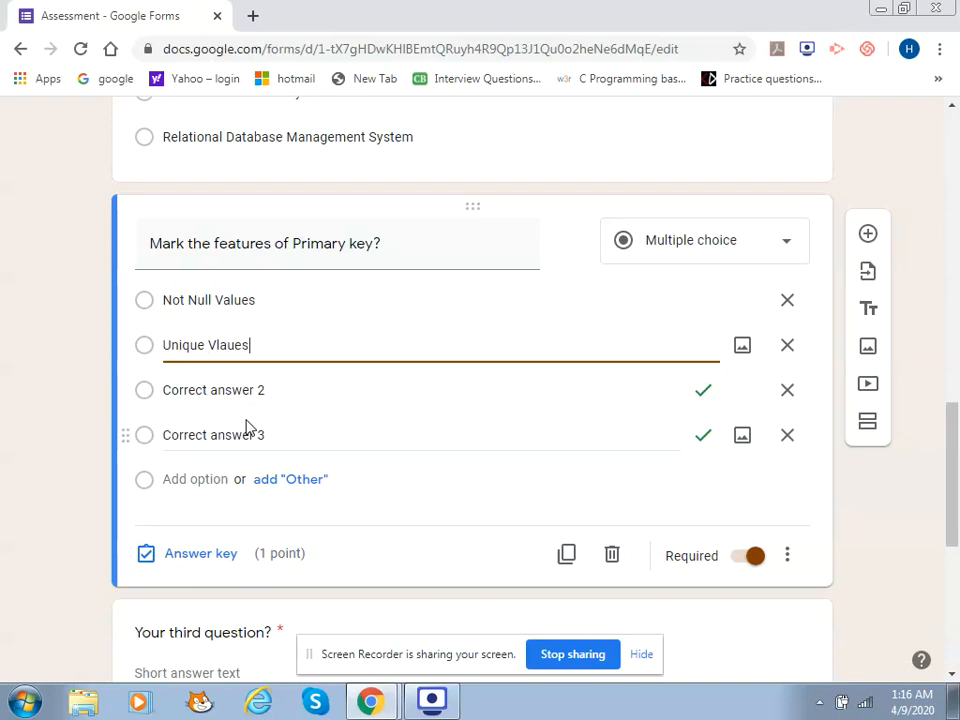
left_click(261, 388)
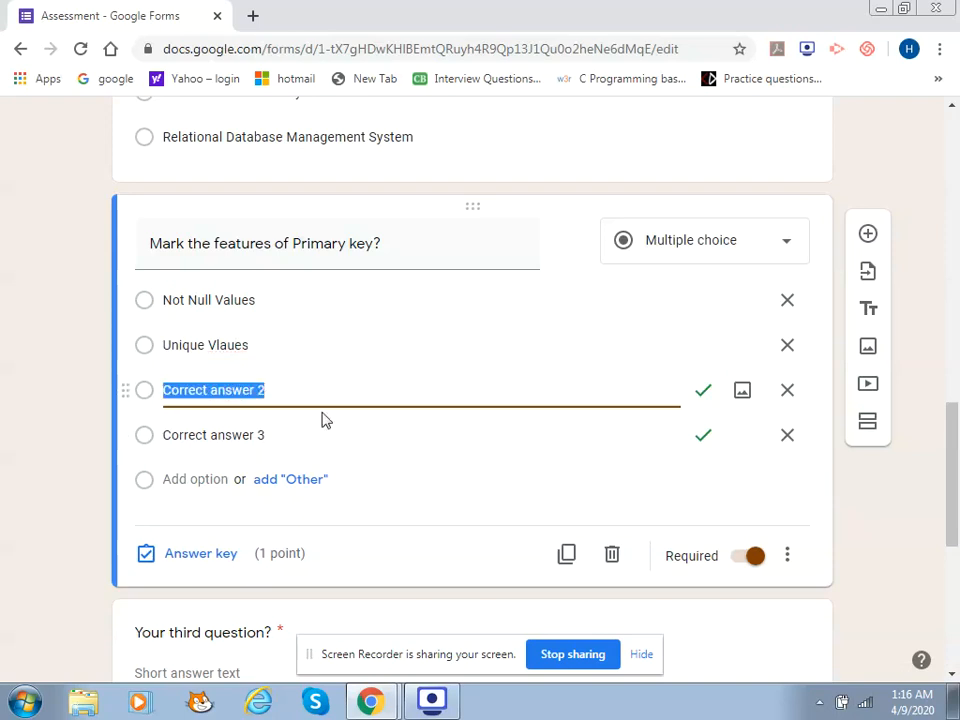
type("E")
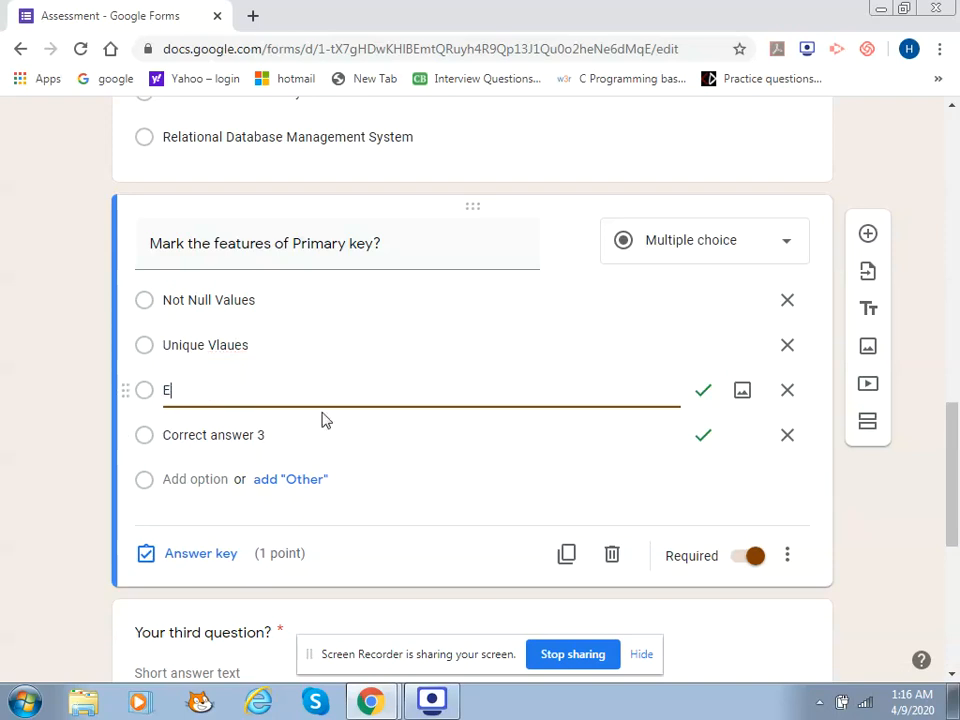
type("stablish Links between tables")
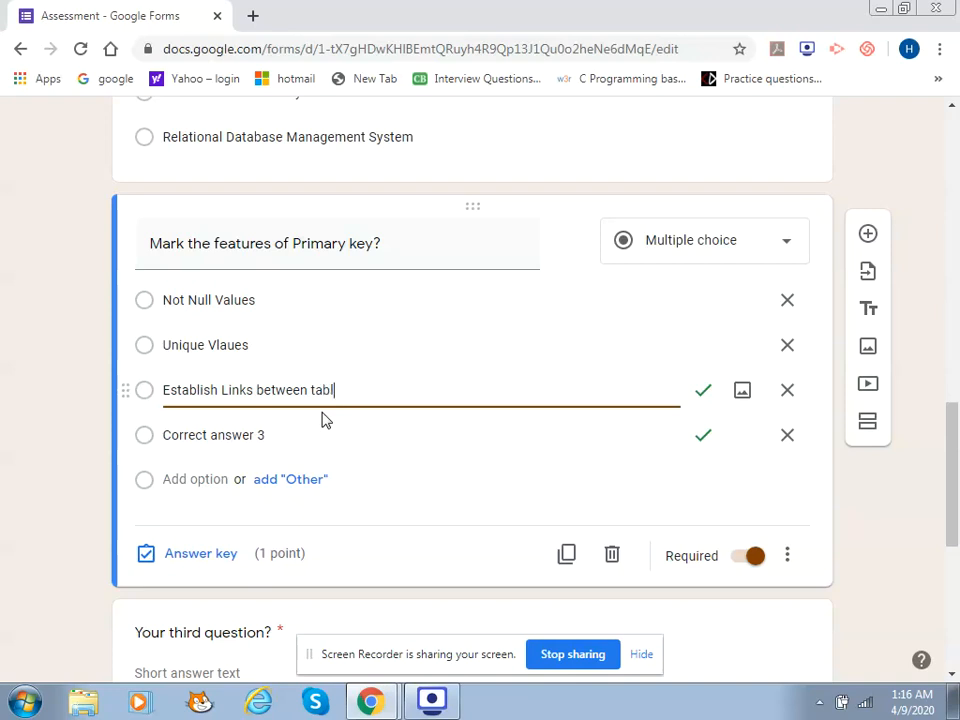
left_click(262, 434)
type("All of the above")
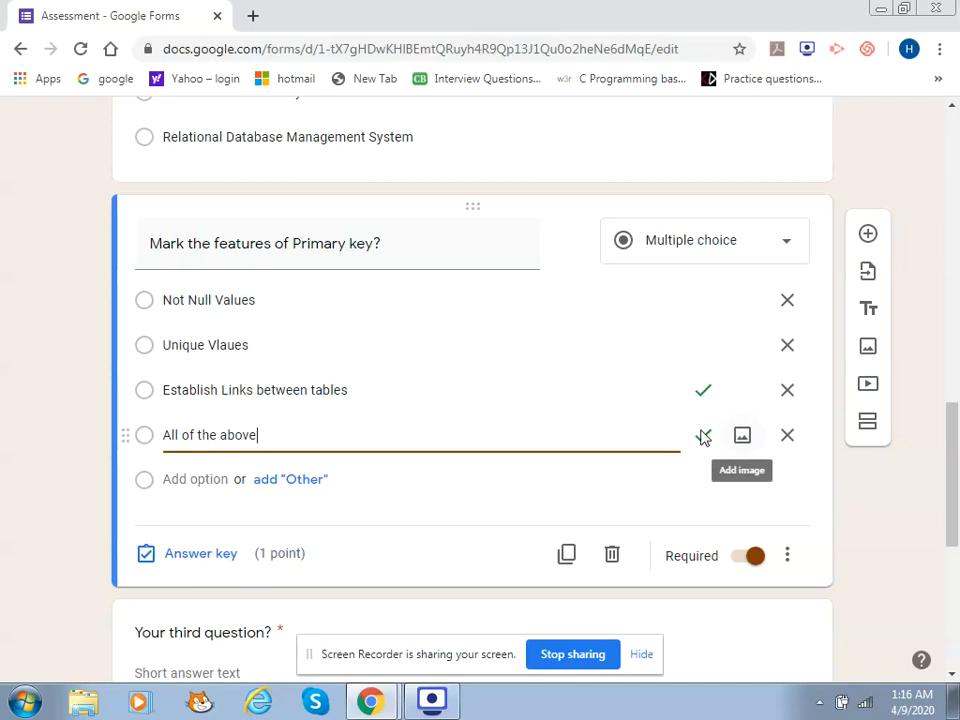
Untick 'Establish Links between tables' so only All of the above is correct, and delete the incorrect-answer feedback
left_click(199, 562)
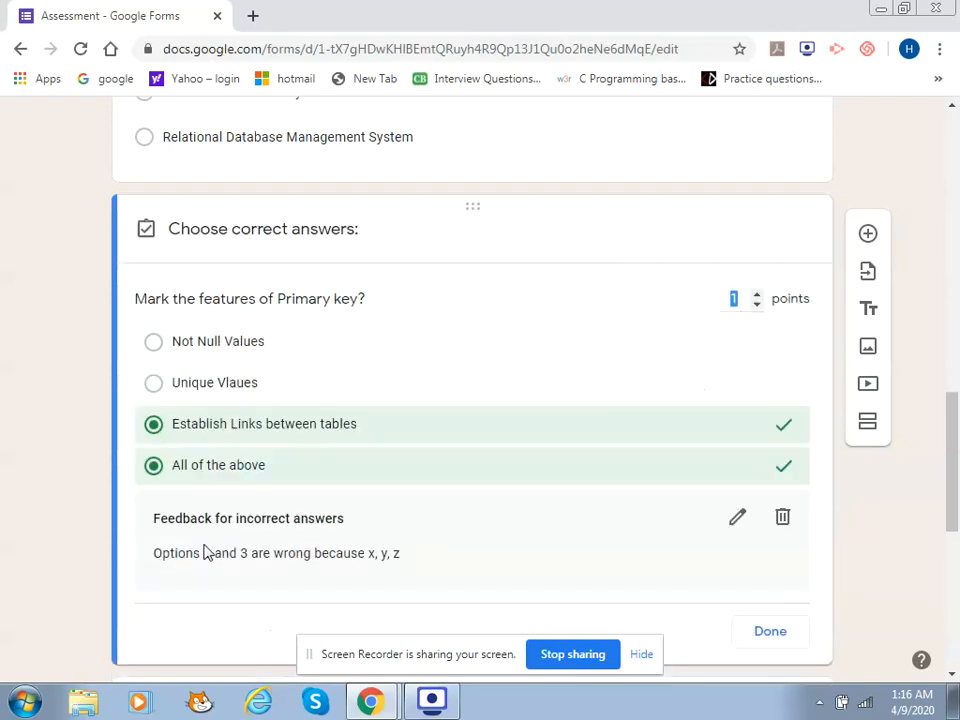
left_click(561, 432)
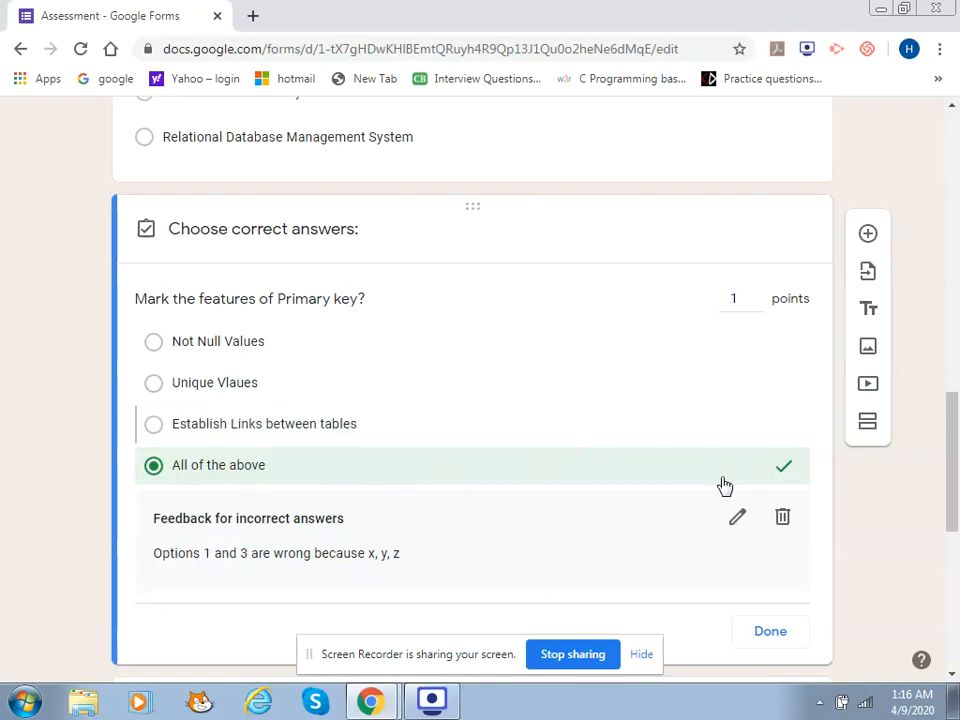
left_click(782, 517)
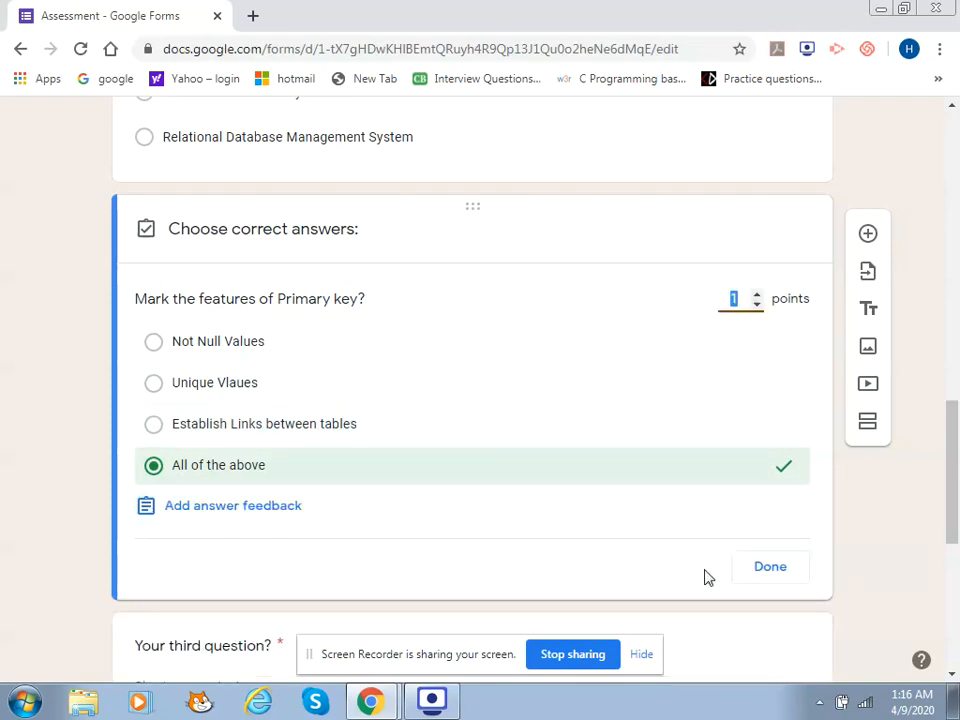
left_click(766, 572)
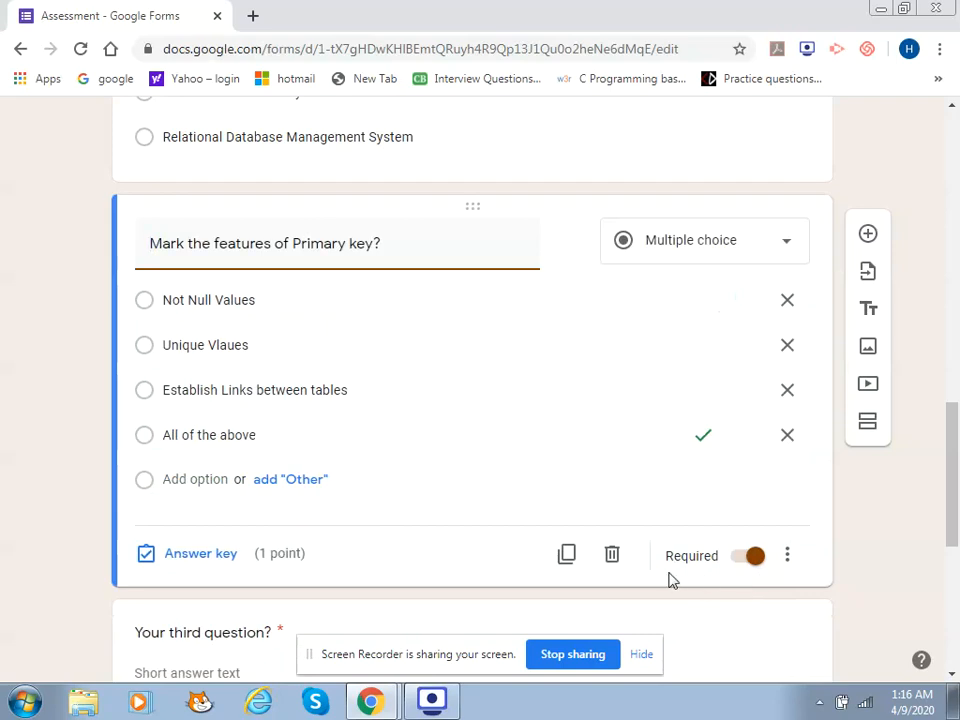
left_click_drag(953, 452, 953, 565)
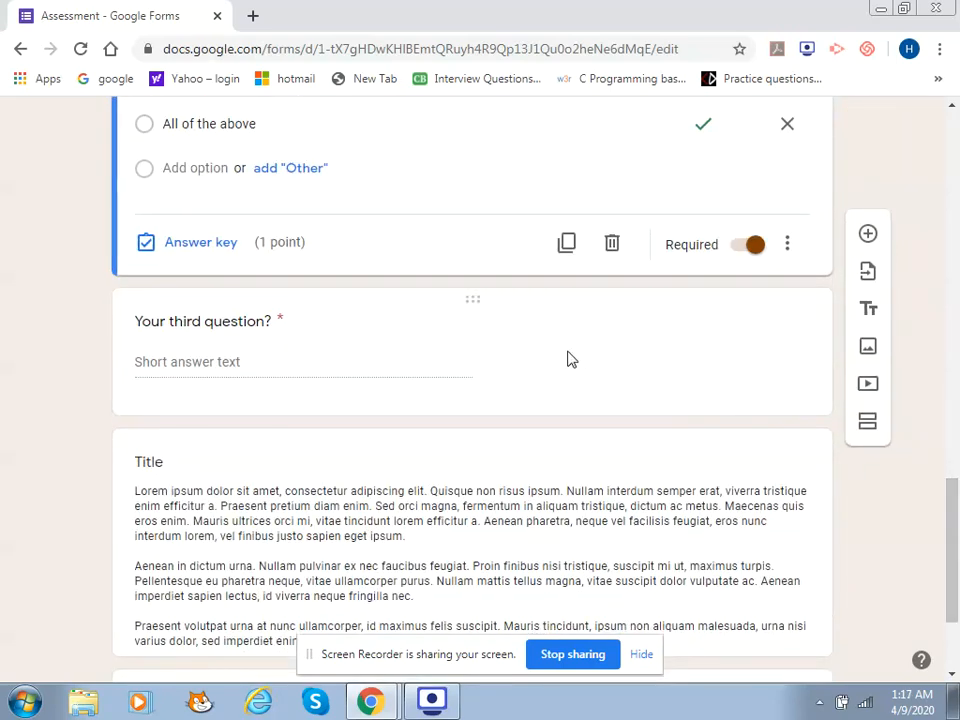
Delete the third question and switch off Required on the Primary key question
left_click(618, 384)
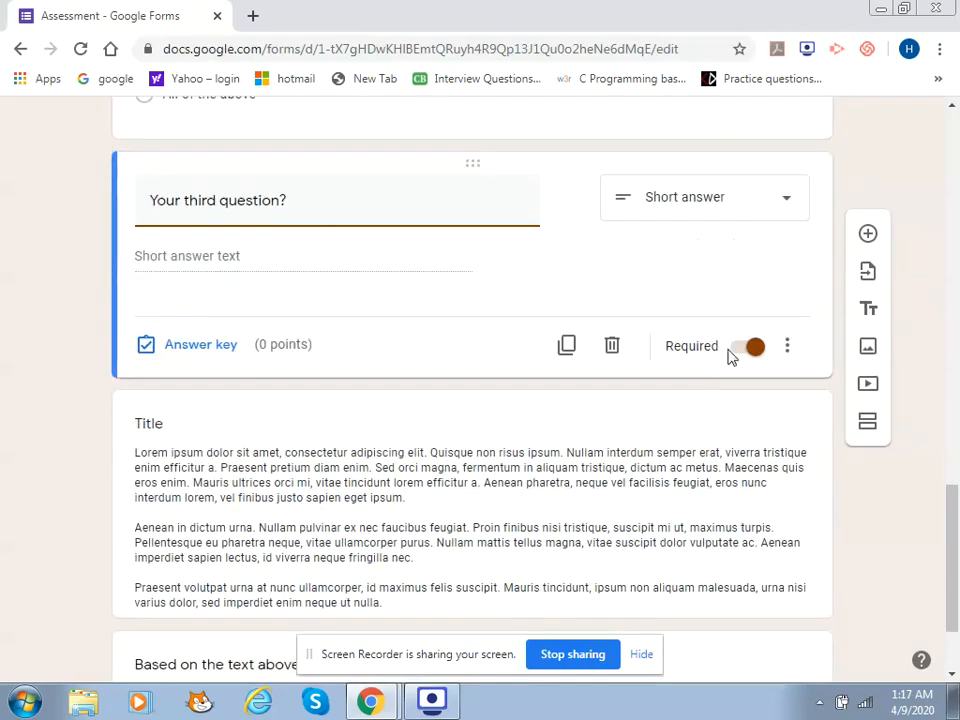
left_click(612, 346)
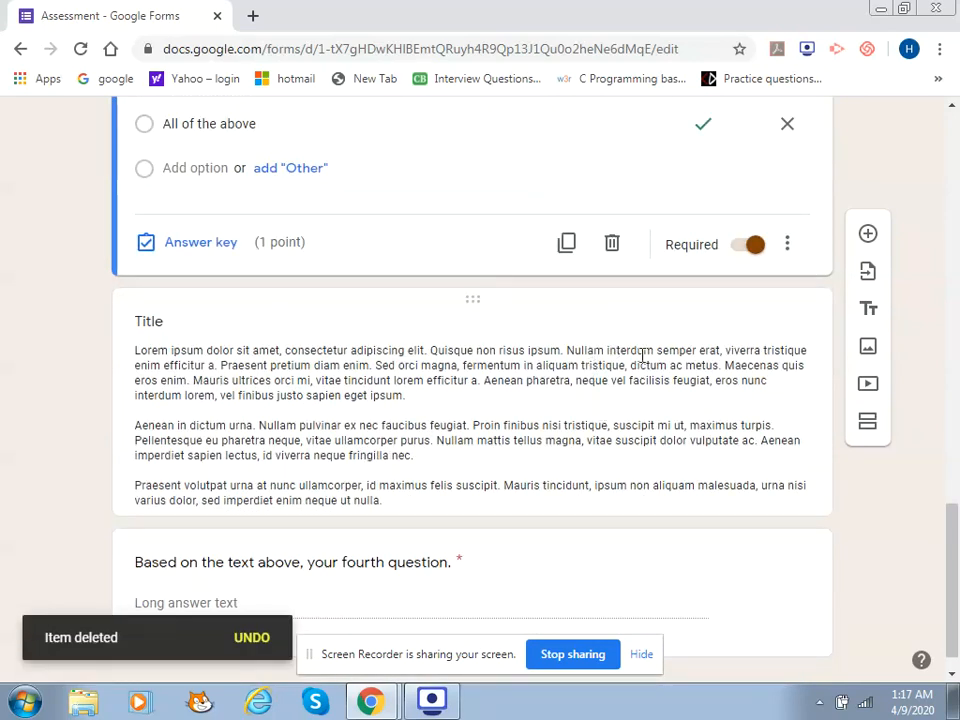
left_click(750, 245)
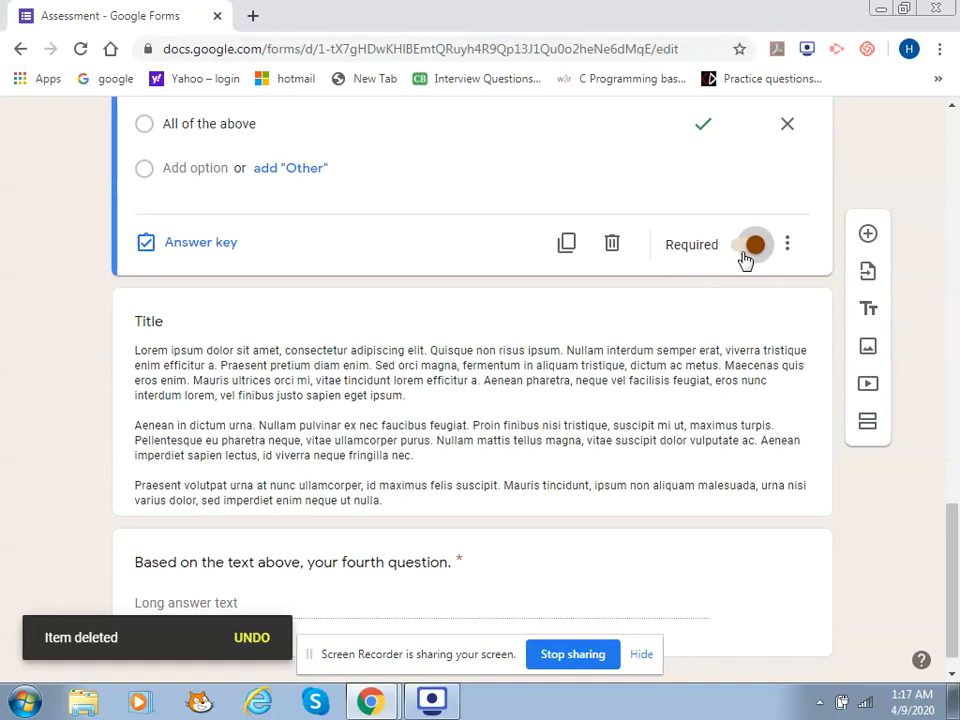
Delete the lorem-ipsum text block and the fourth question
left_click(597, 390)
key("ctrl+a")
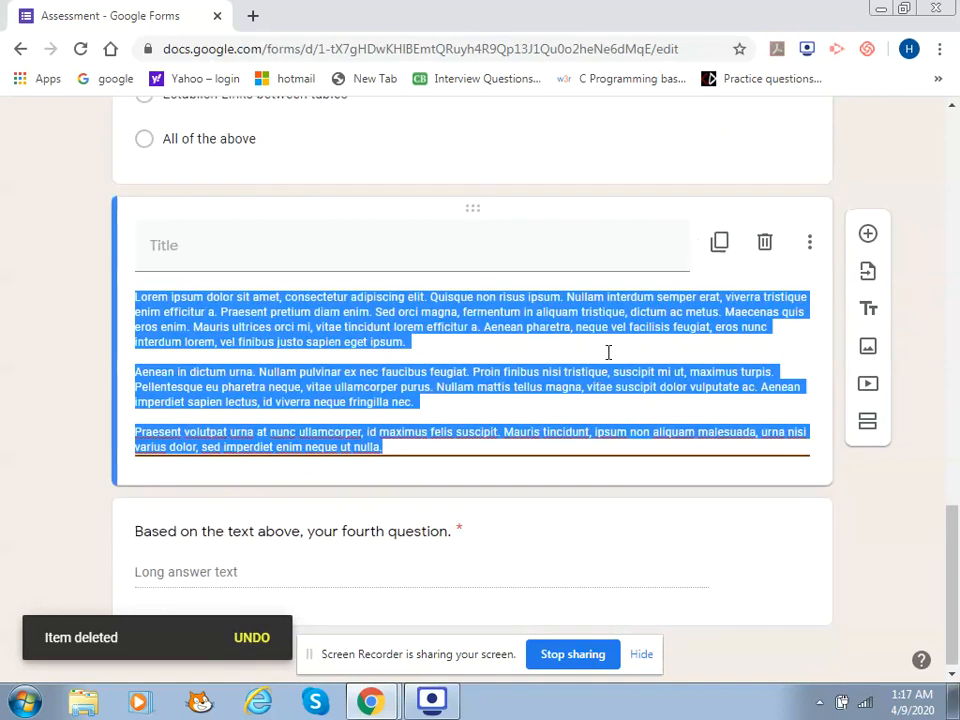
left_click(779, 246)
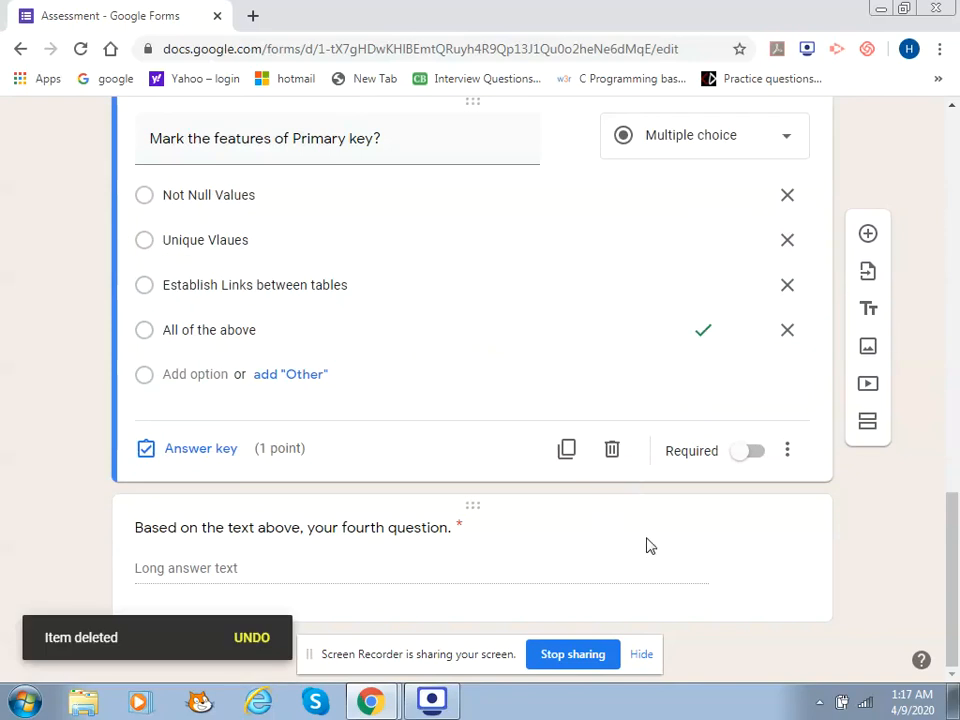
left_click(646, 545)
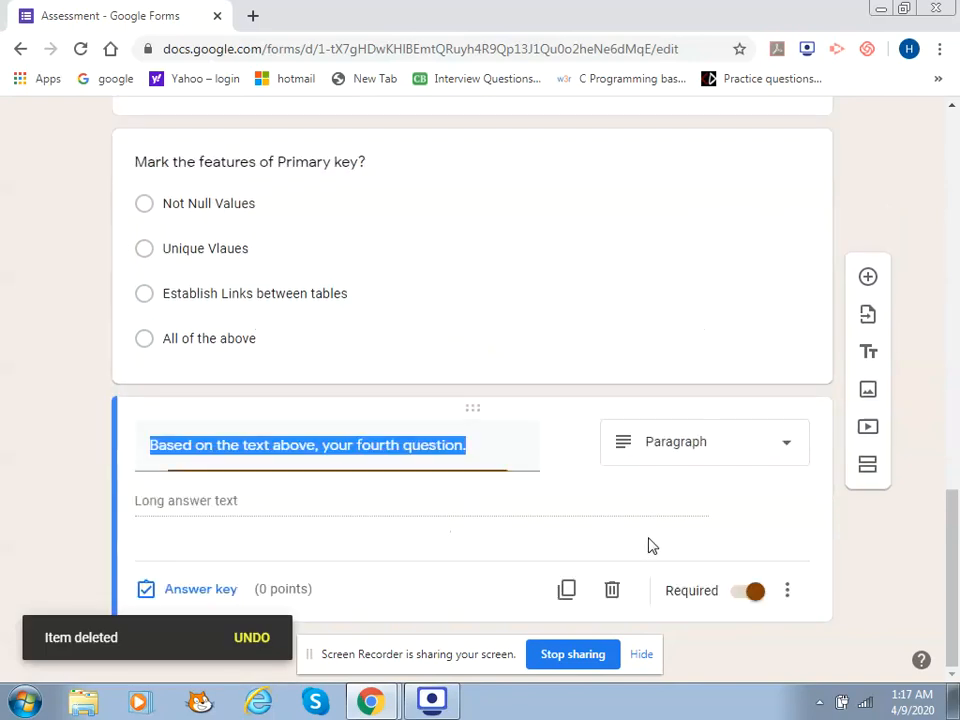
left_click(617, 591)
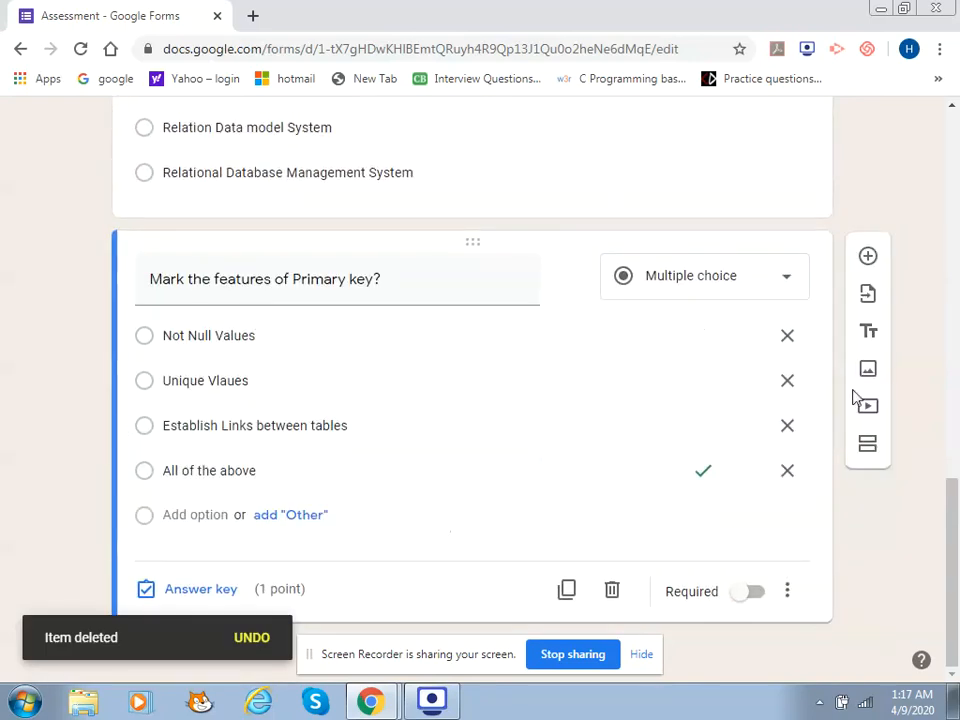
left_click_drag(953, 501, 953, 441)
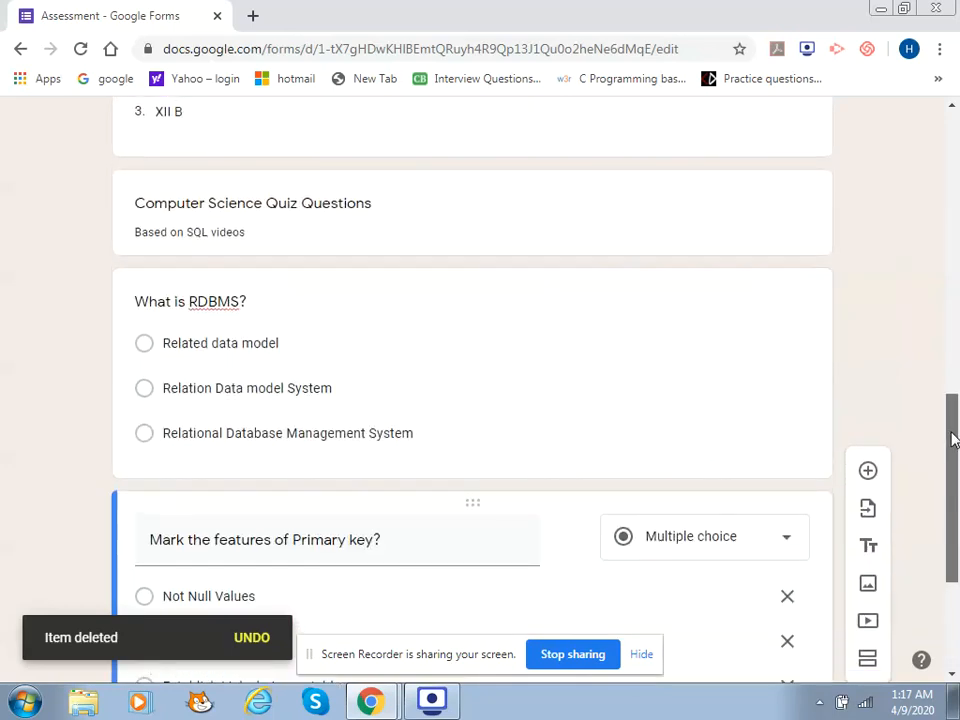
left_click(599, 374)
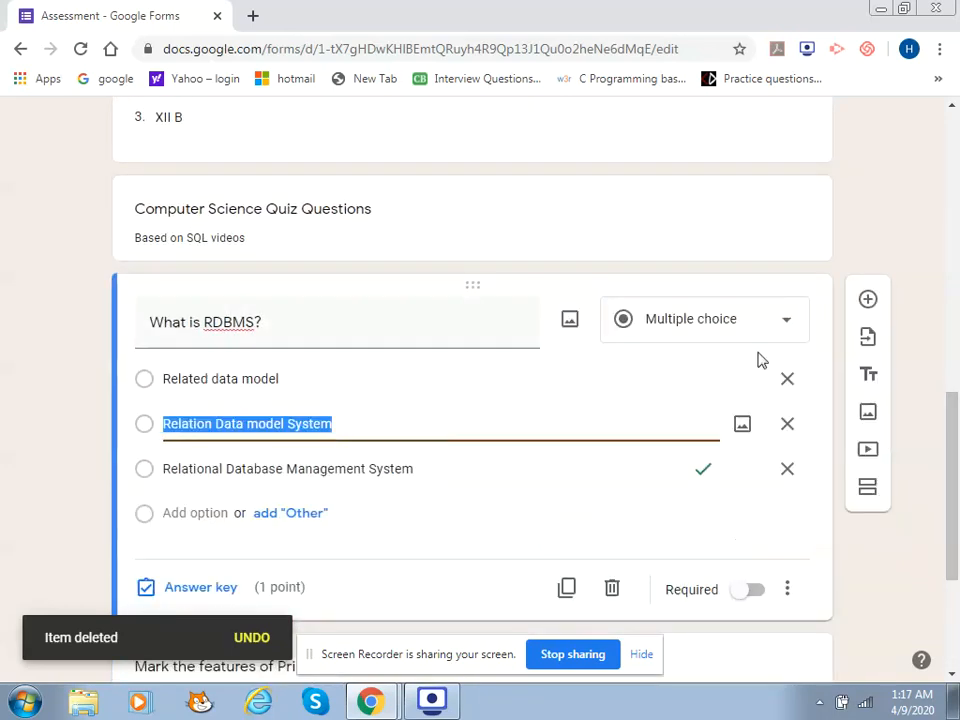
left_click_drag(955, 428, 955, 165)
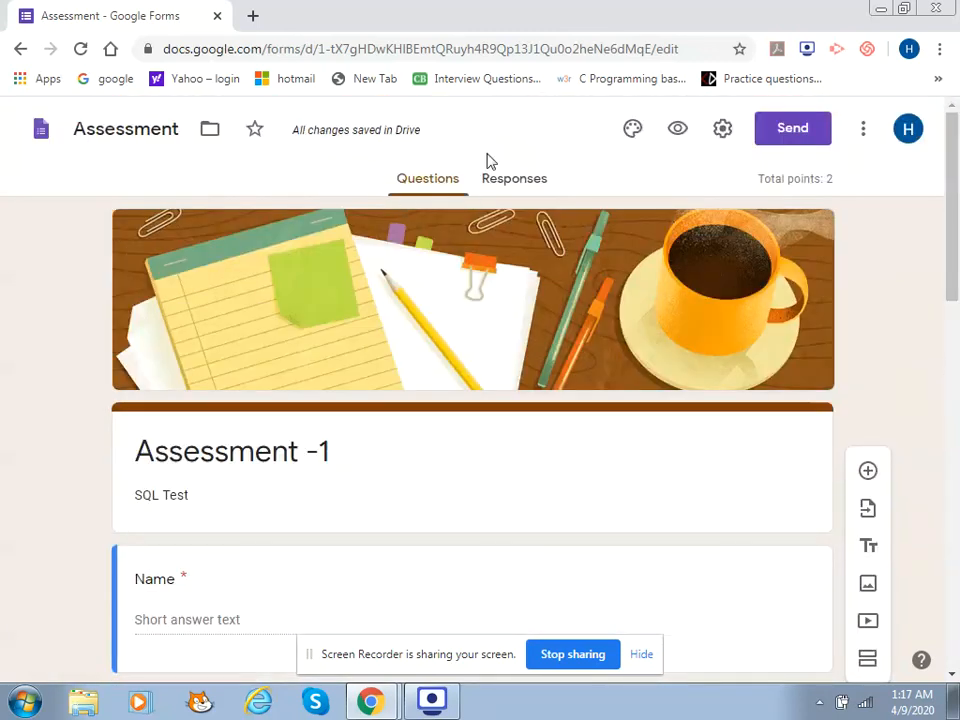
Create a linked response spreadsheet named 'Assessment -1 (Responses)' and return to the form
left_click(527, 190)
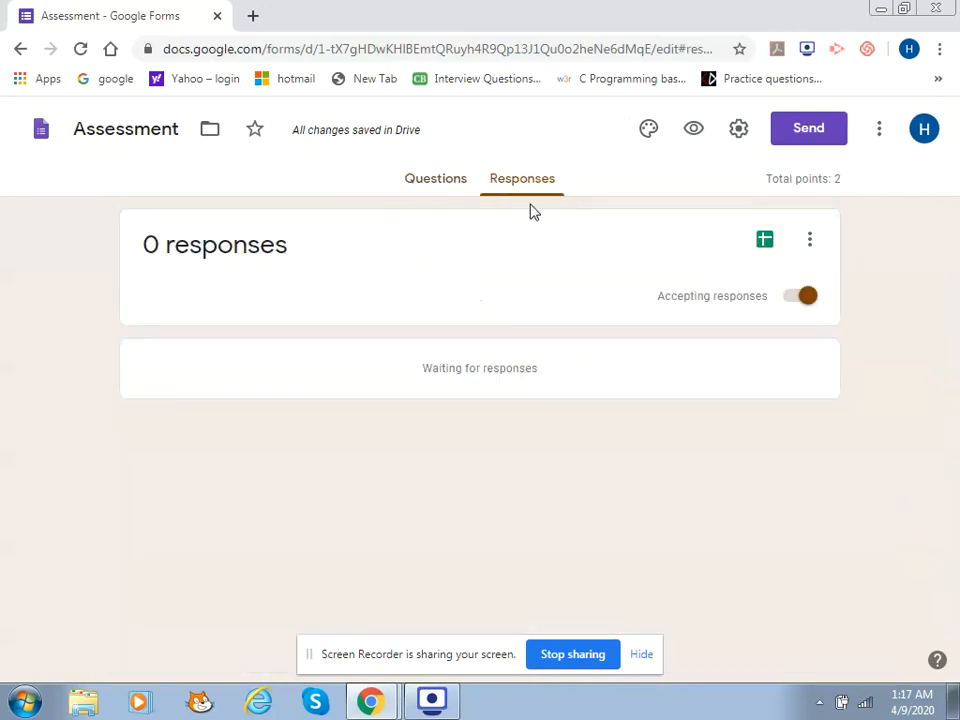
left_click(766, 250)
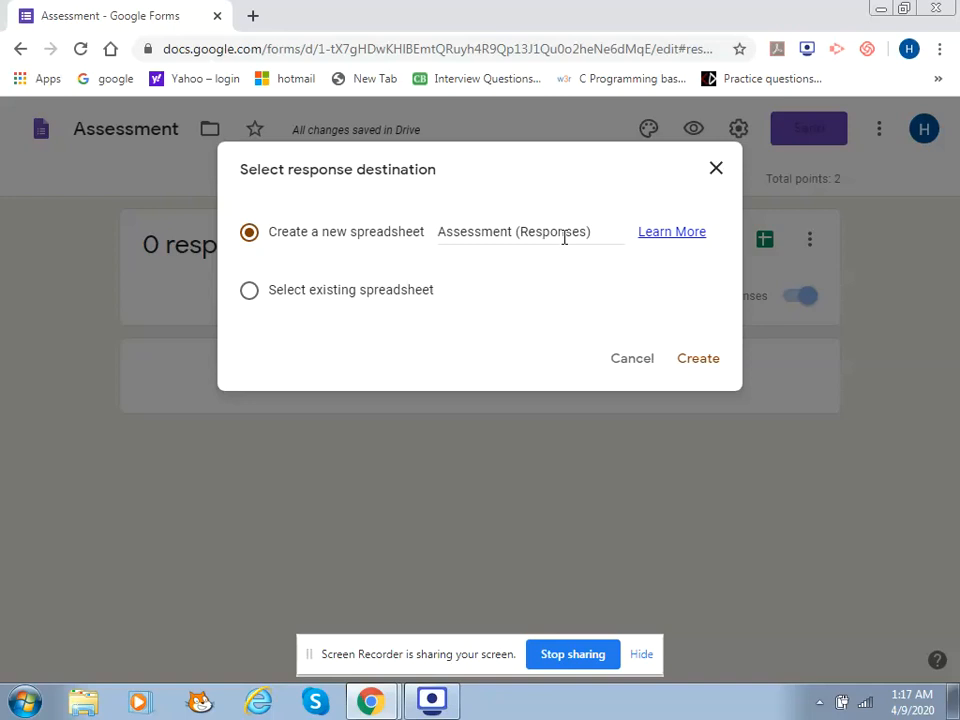
left_click_drag(610, 236, 425, 241)
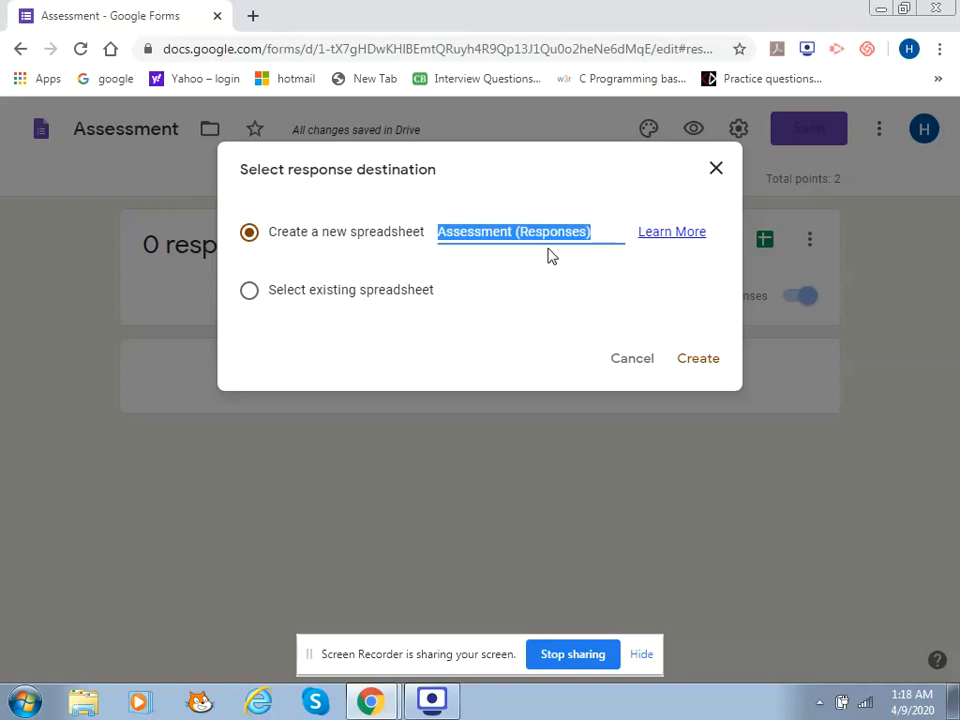
left_click(597, 228)
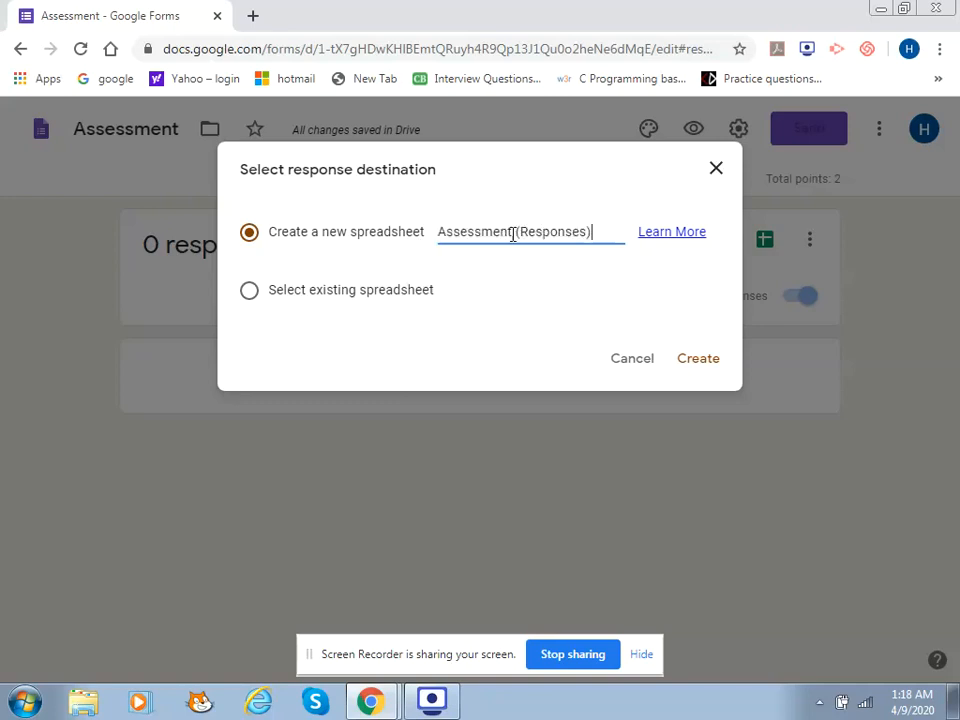
type("-1")
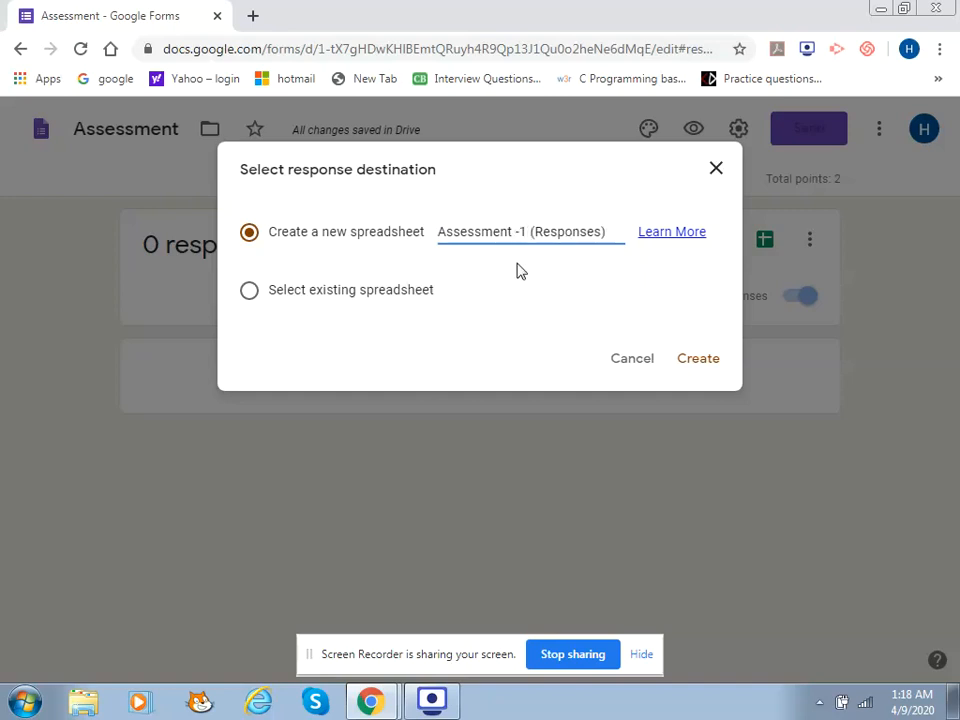
left_click(699, 370)
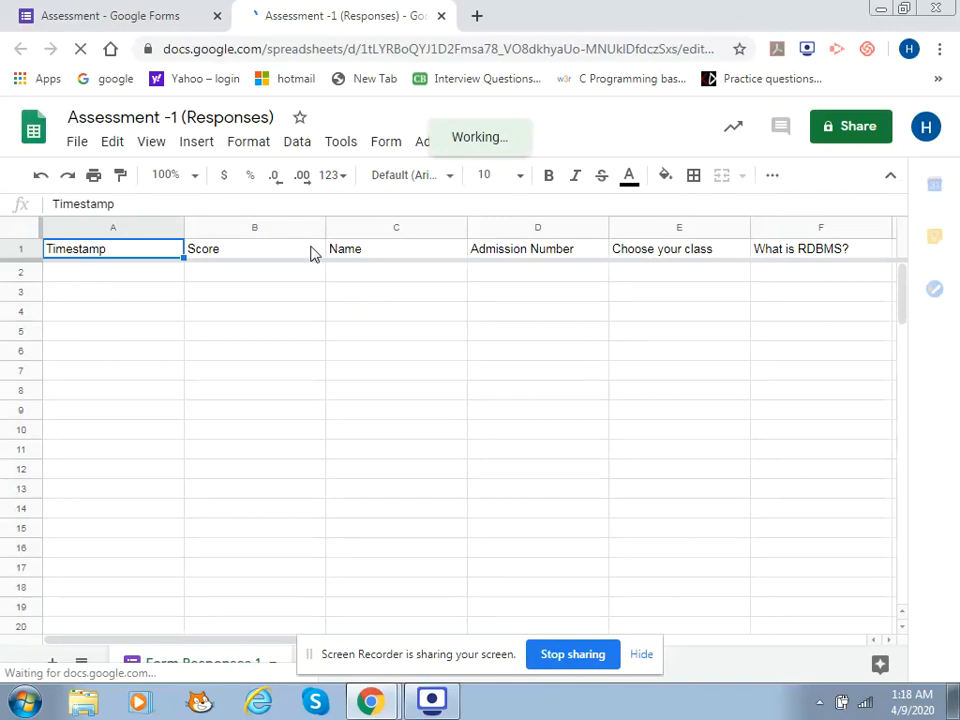
left_click(146, 12)
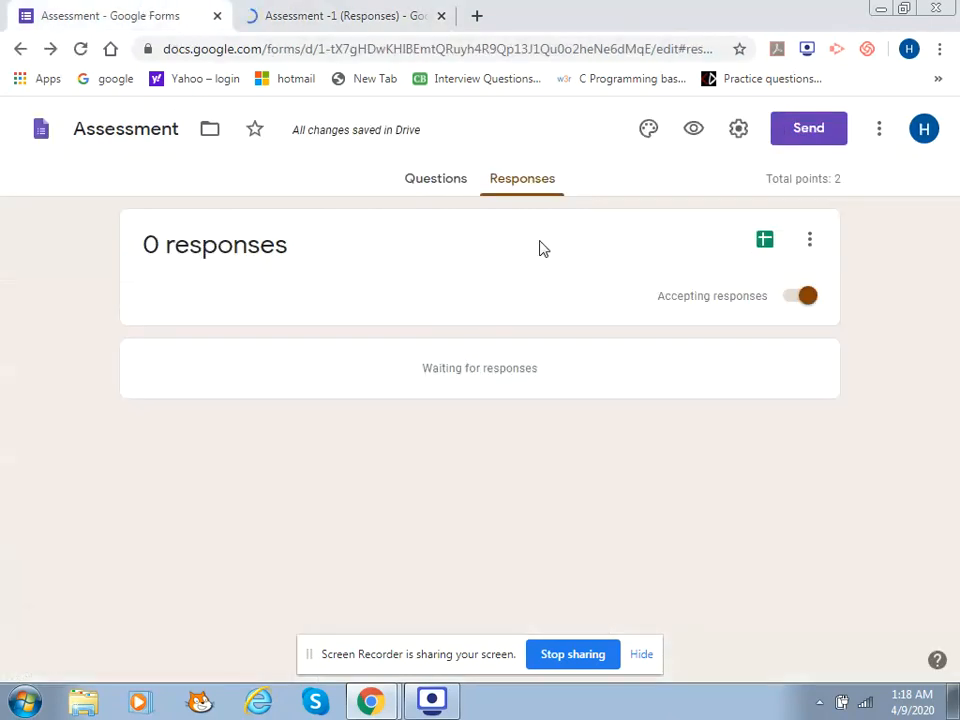
Uncheck 'Restrict to users in' the school, keeping 1 response per person, and save
left_click(446, 185)
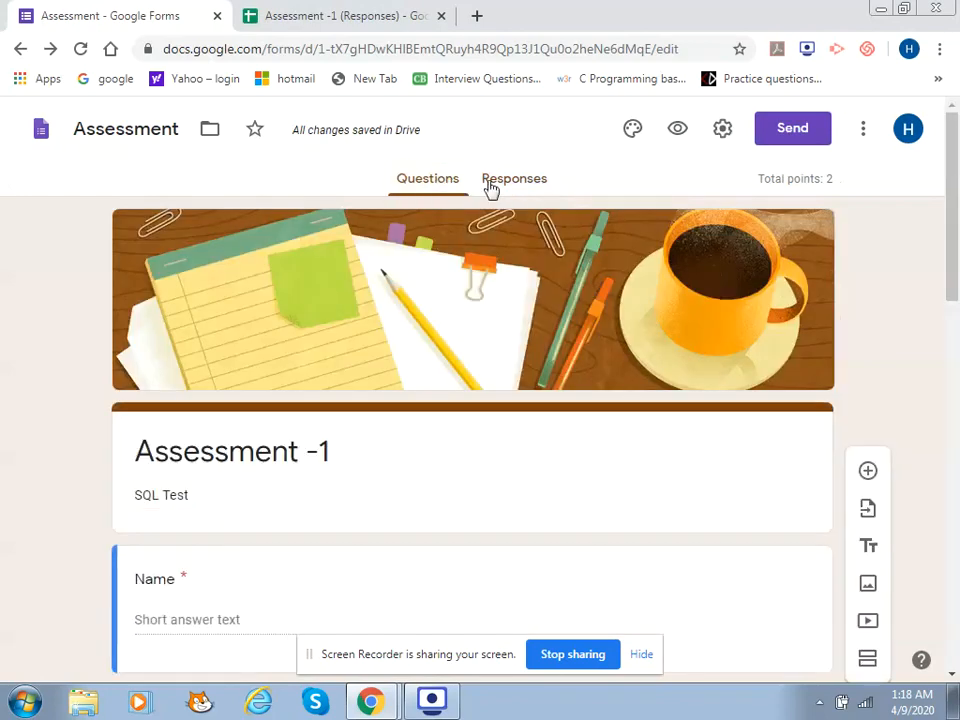
left_click(722, 130)
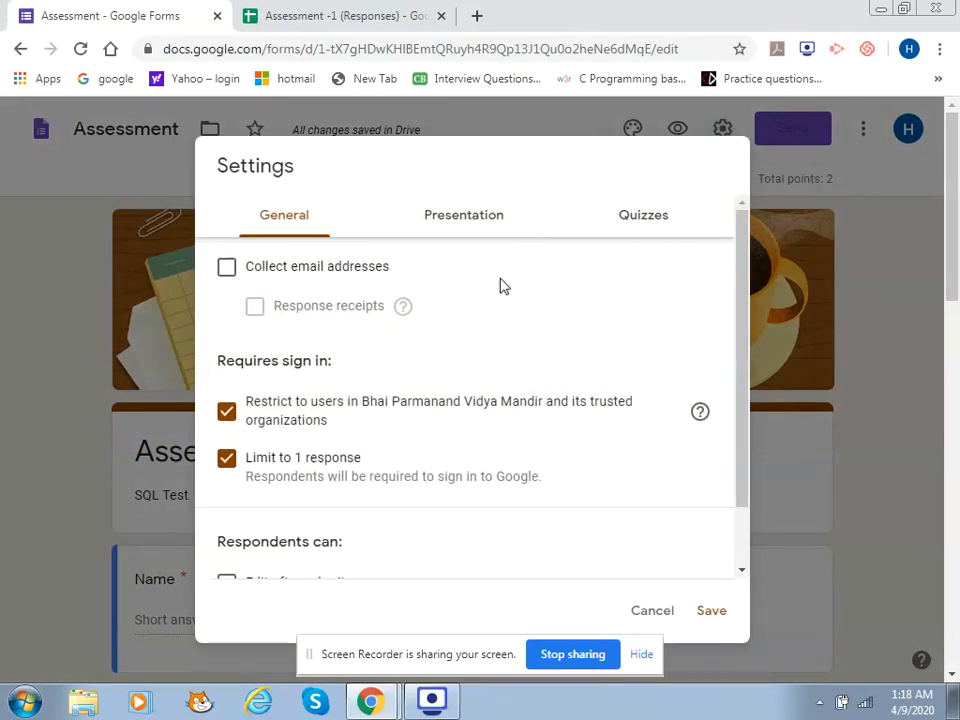
left_click(226, 411)
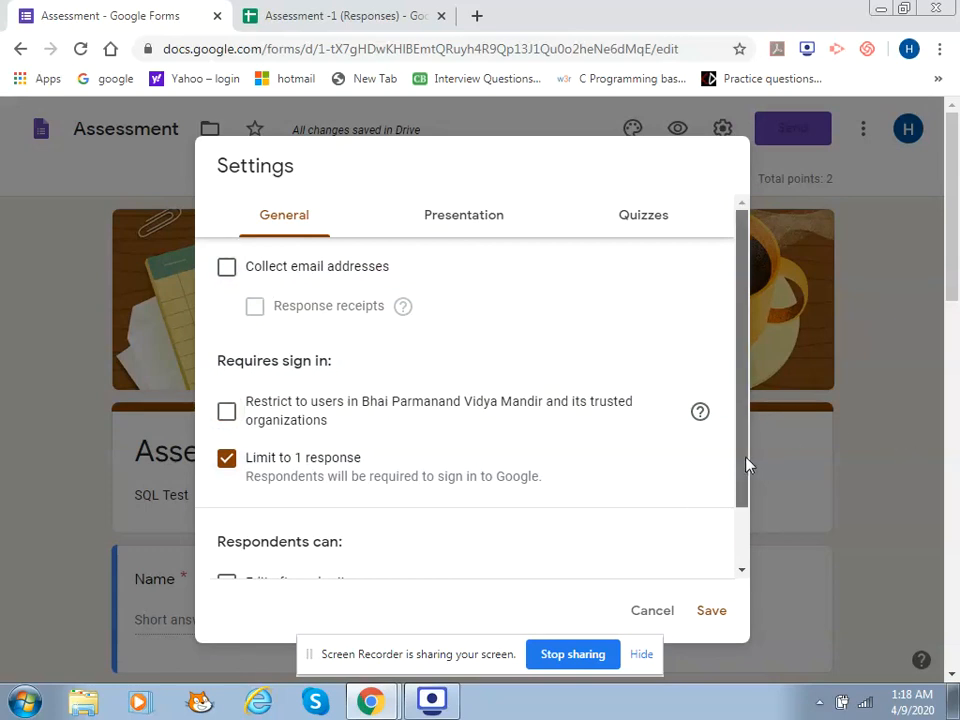
left_click_drag(748, 463, 746, 523)
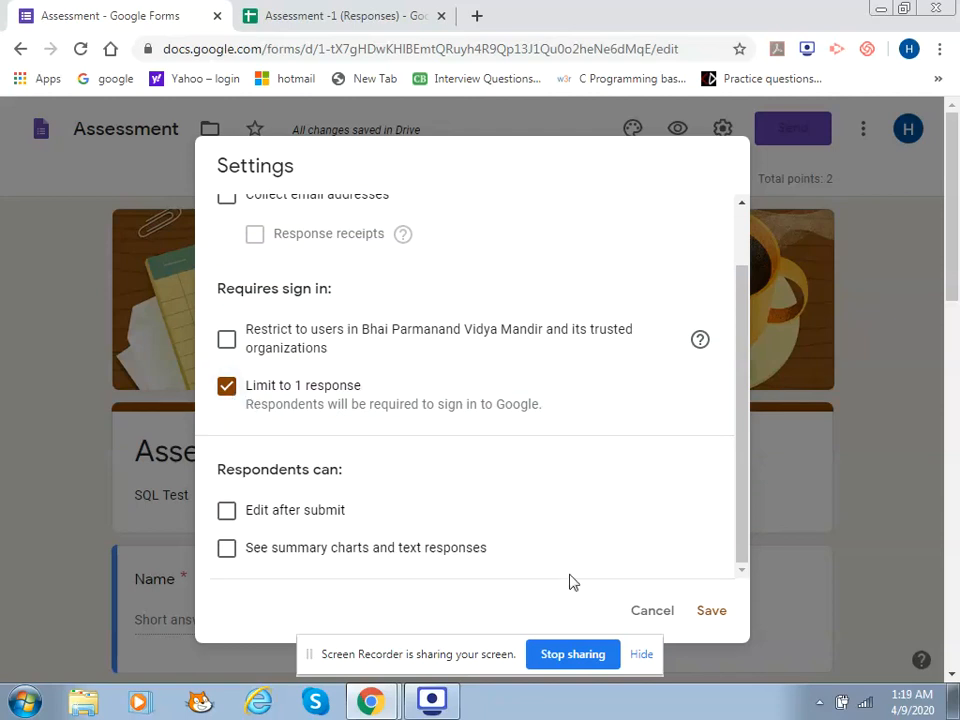
left_click(713, 613)
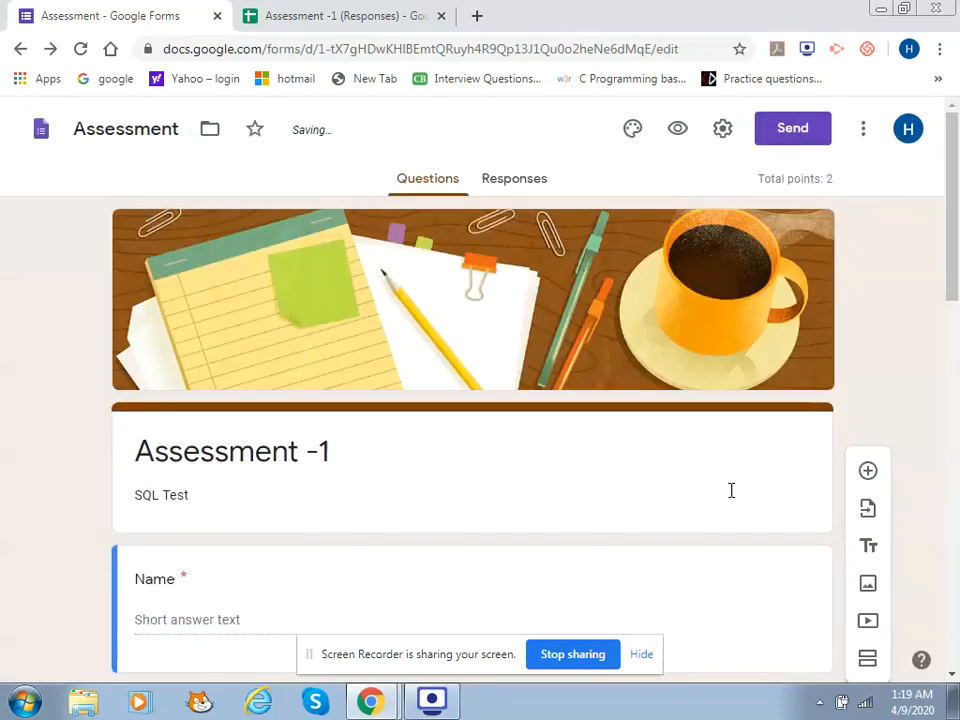
left_click(723, 128)
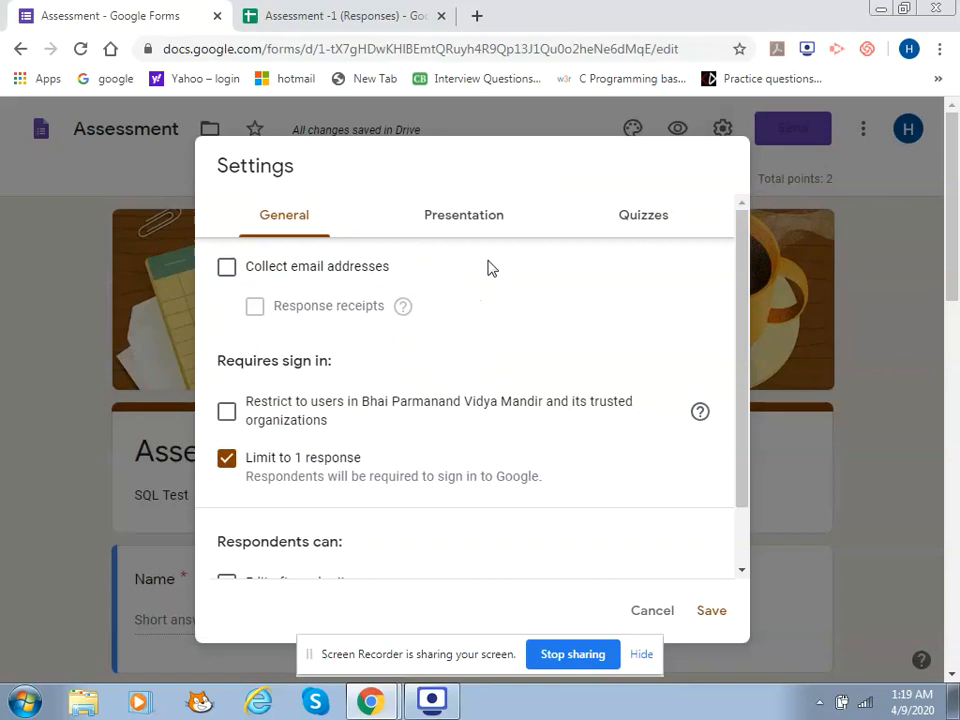
left_click(455, 219)
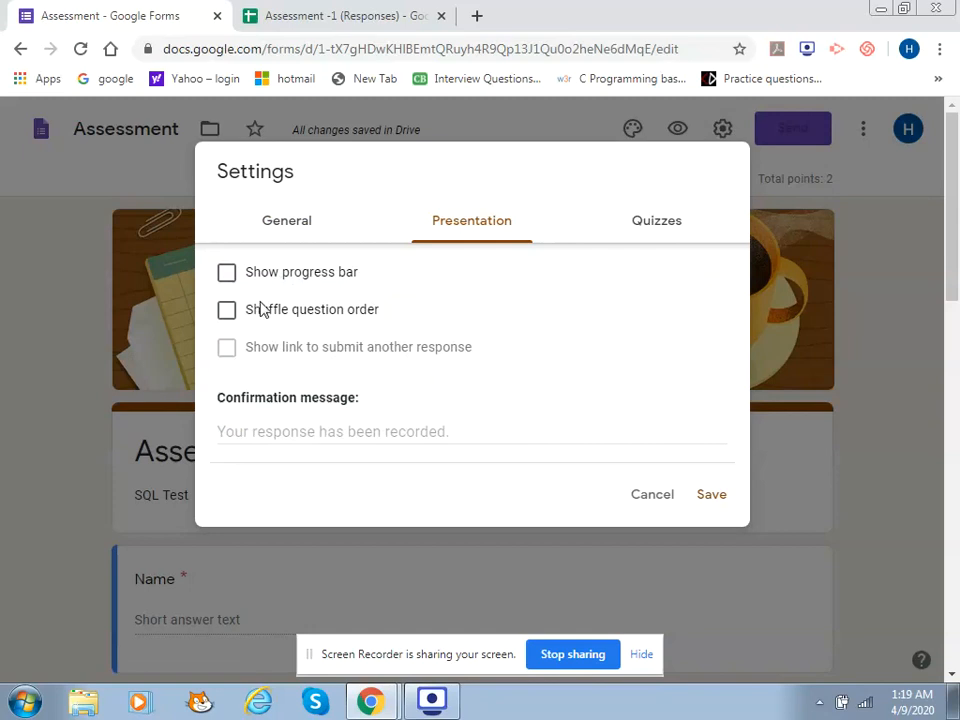
Turn on 'Show progress bar' in the Presentation settings and save
left_click(229, 276)
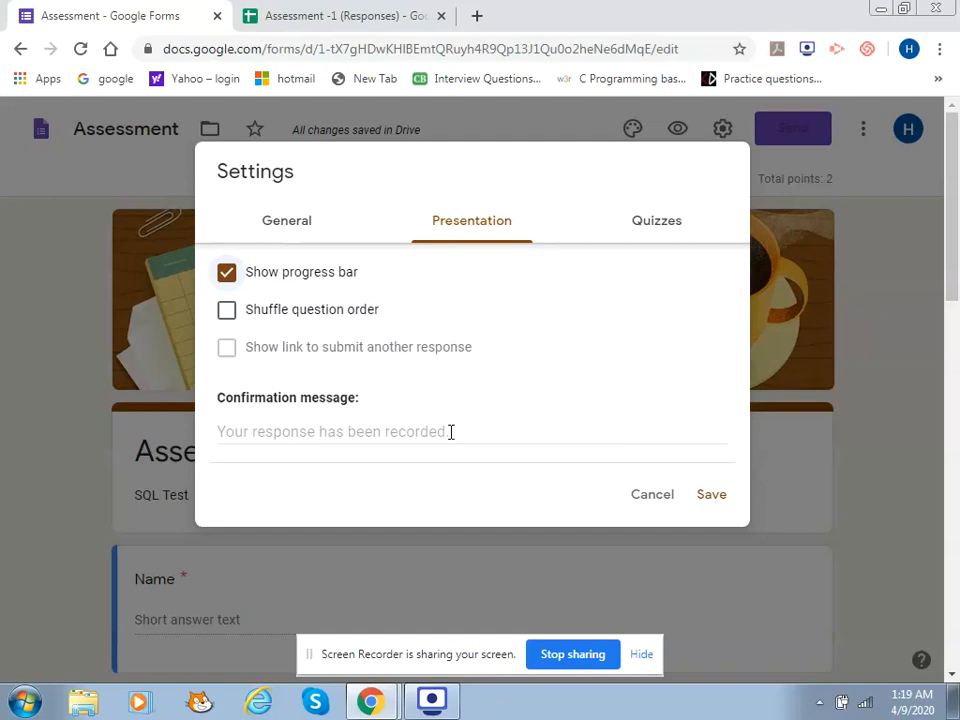
left_click(711, 495)
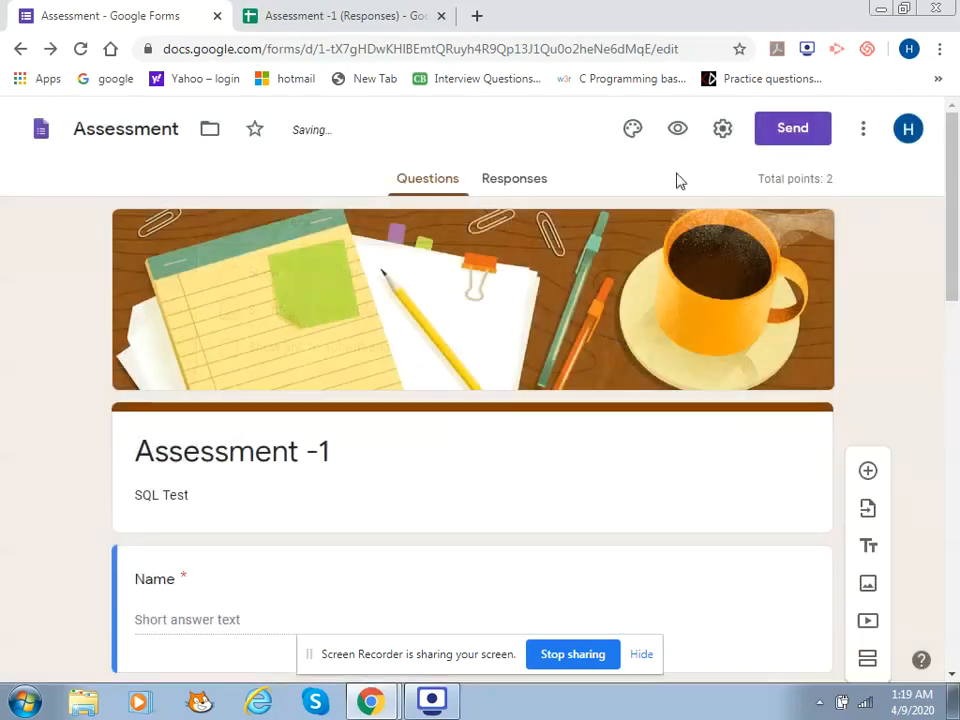
left_click(724, 140)
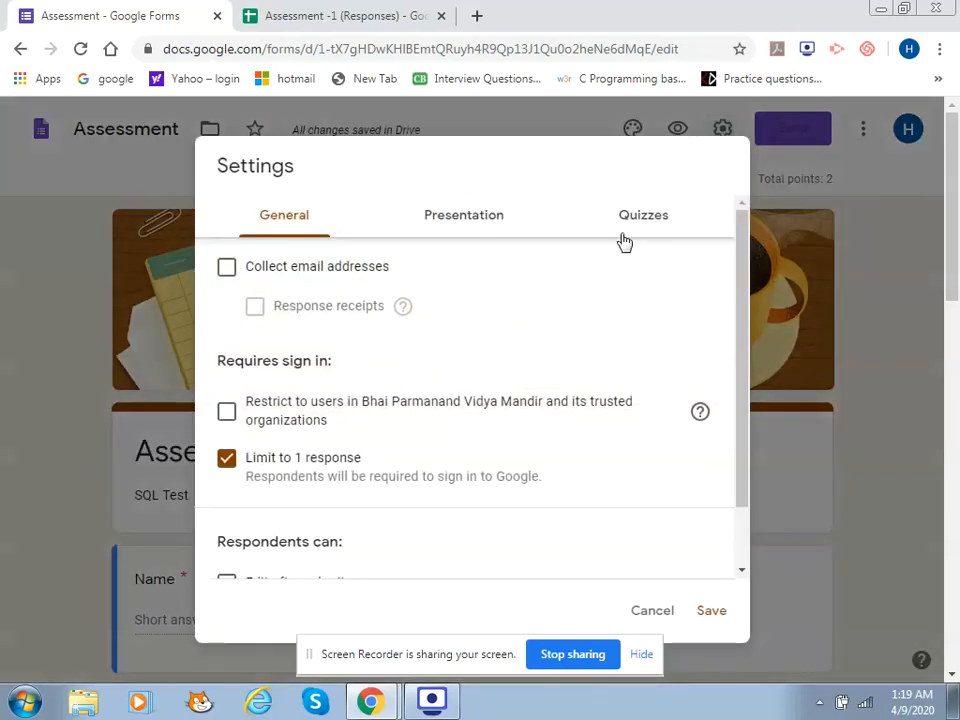
Set Release grade to 'Later, after manual review' in the Quizzes settings and save
left_click(643, 228)
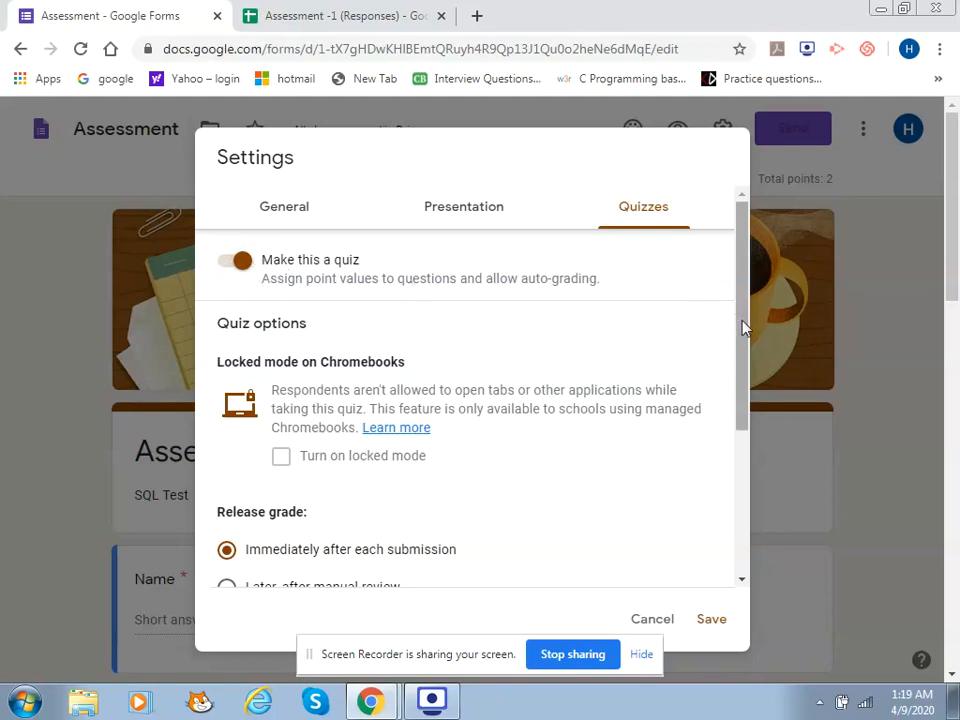
left_click_drag(744, 333, 728, 452)
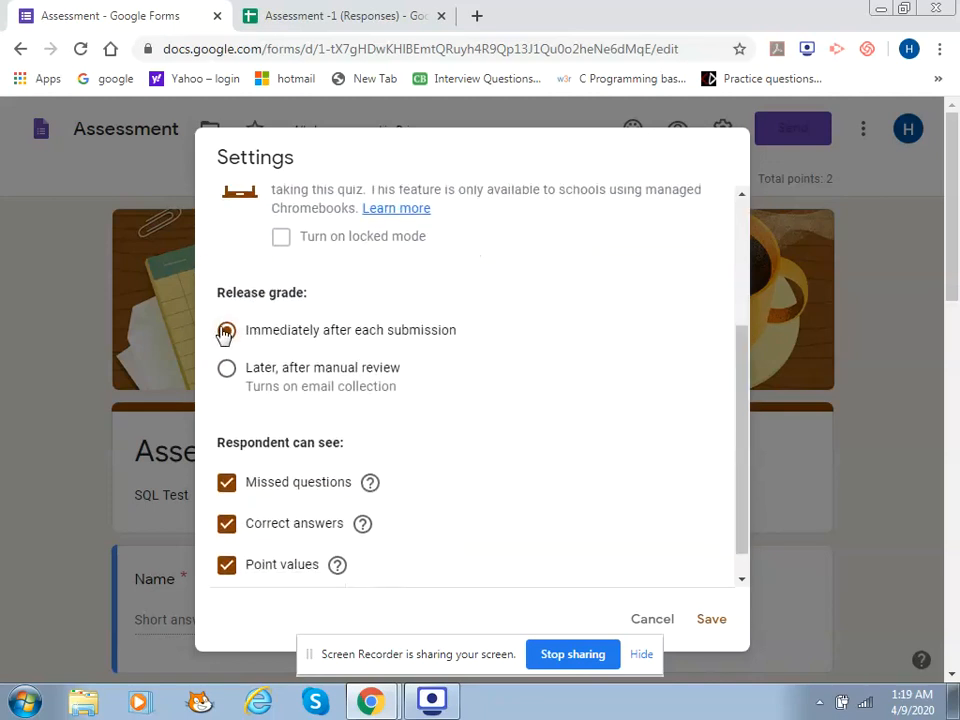
left_click(227, 368)
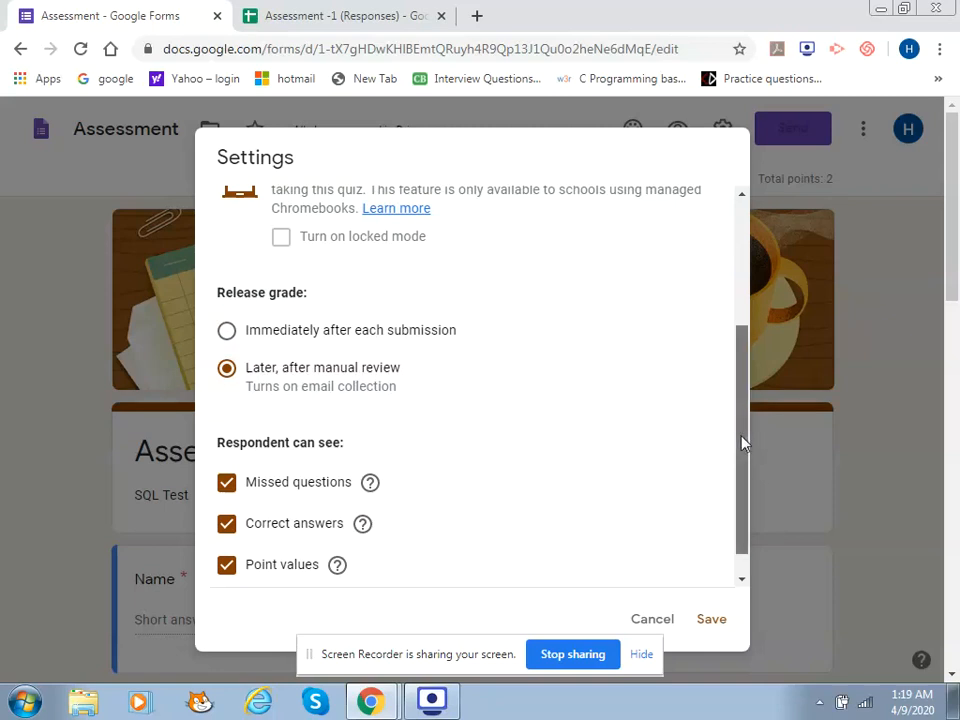
left_click_drag(741, 441, 745, 514)
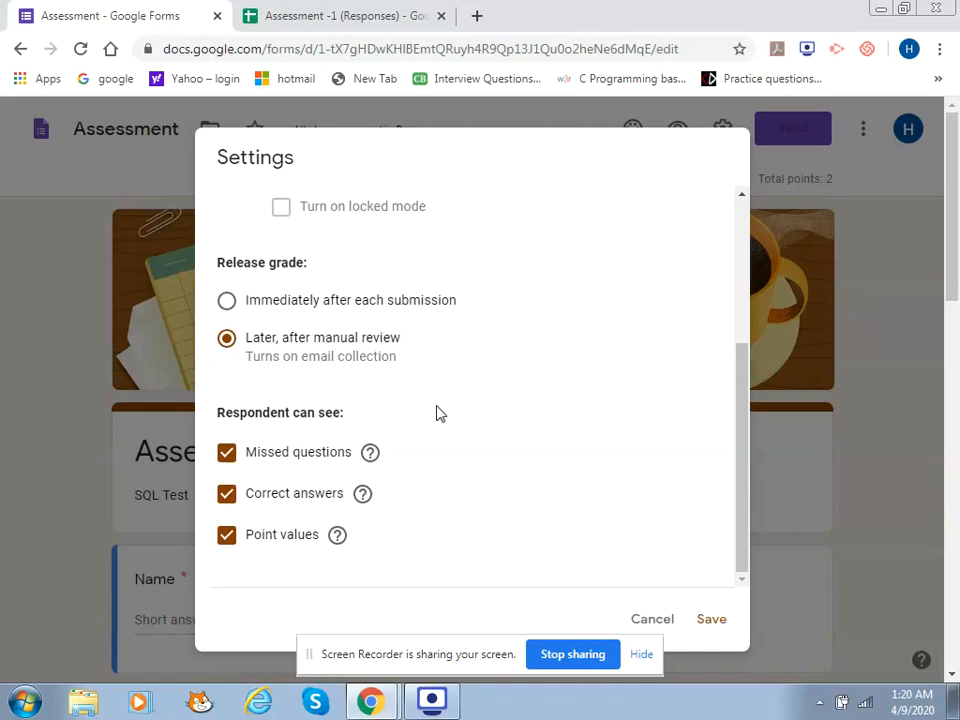
left_click(710, 622)
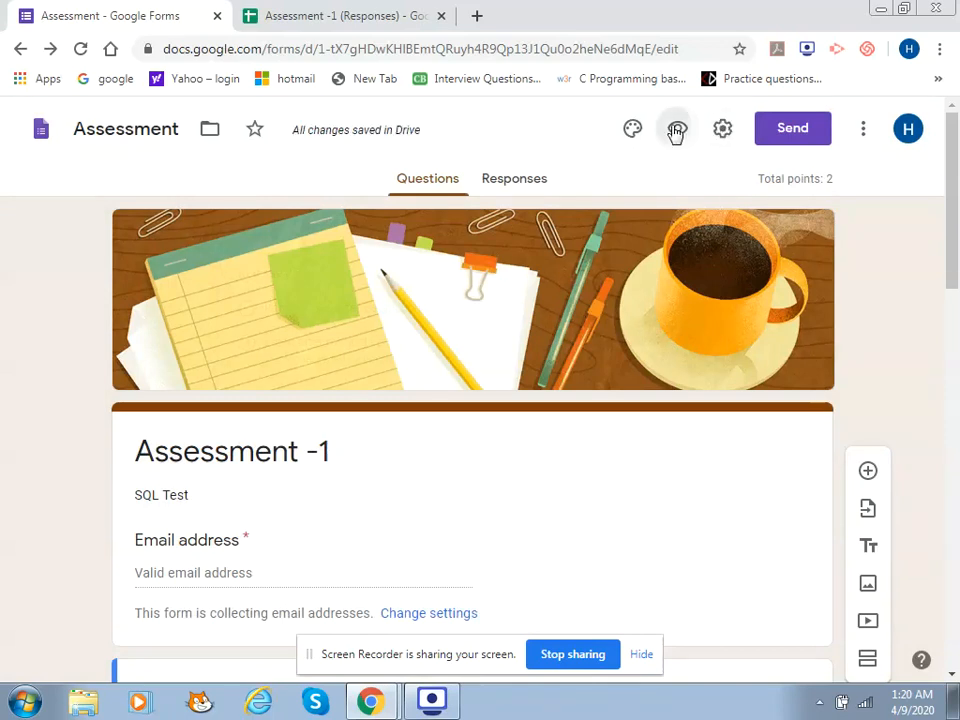
left_click(677, 131)
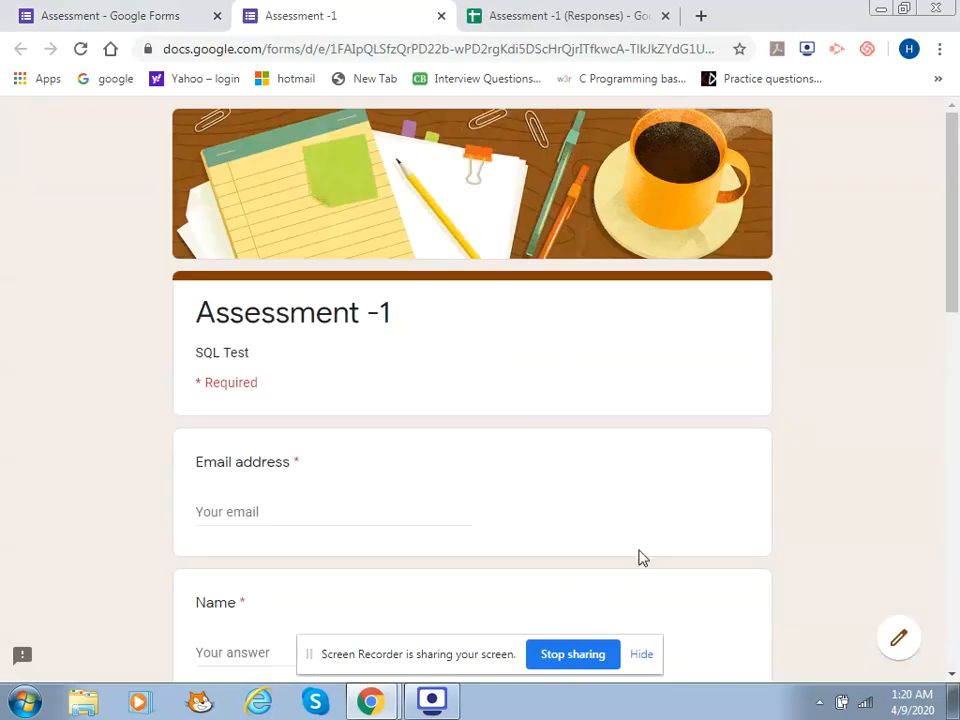
In the preview, autofill the saved email, then enter a test name and admission number
left_click_drag(955, 135, 952, 155)
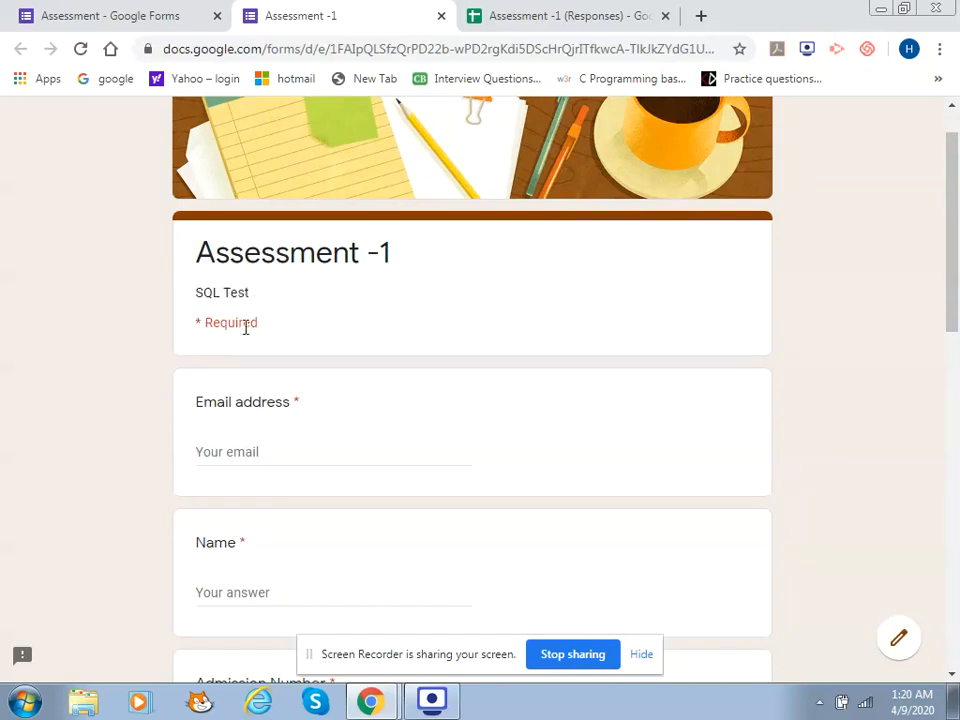
left_click(201, 452)
left_click(267, 496)
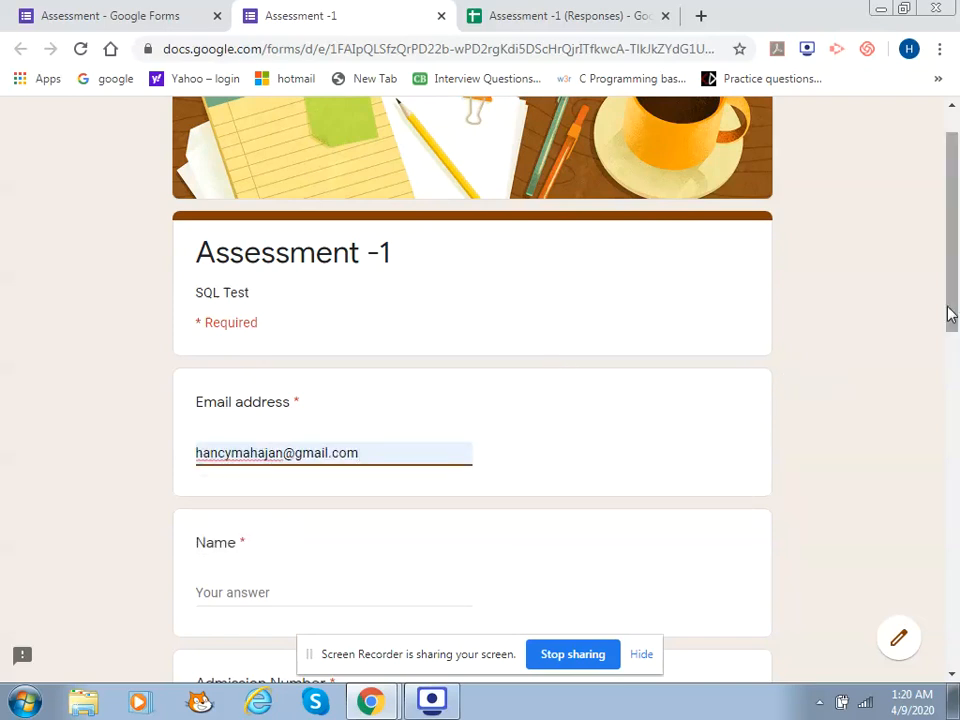
left_click_drag(952, 308, 952, 368)
scroll(475, 348, "down", 1)
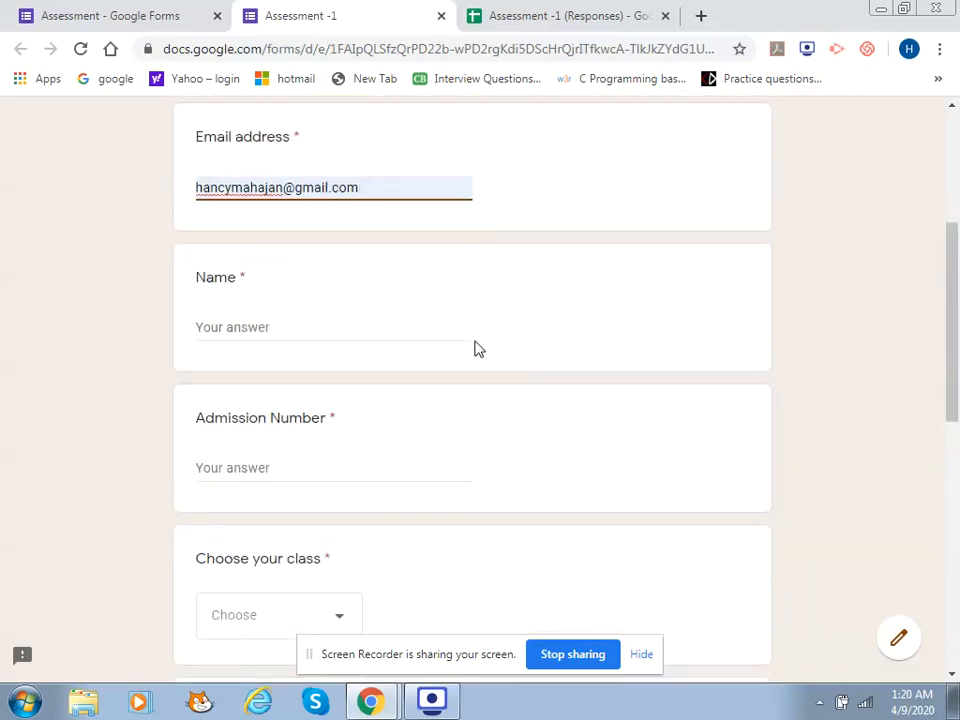
left_click(362, 329)
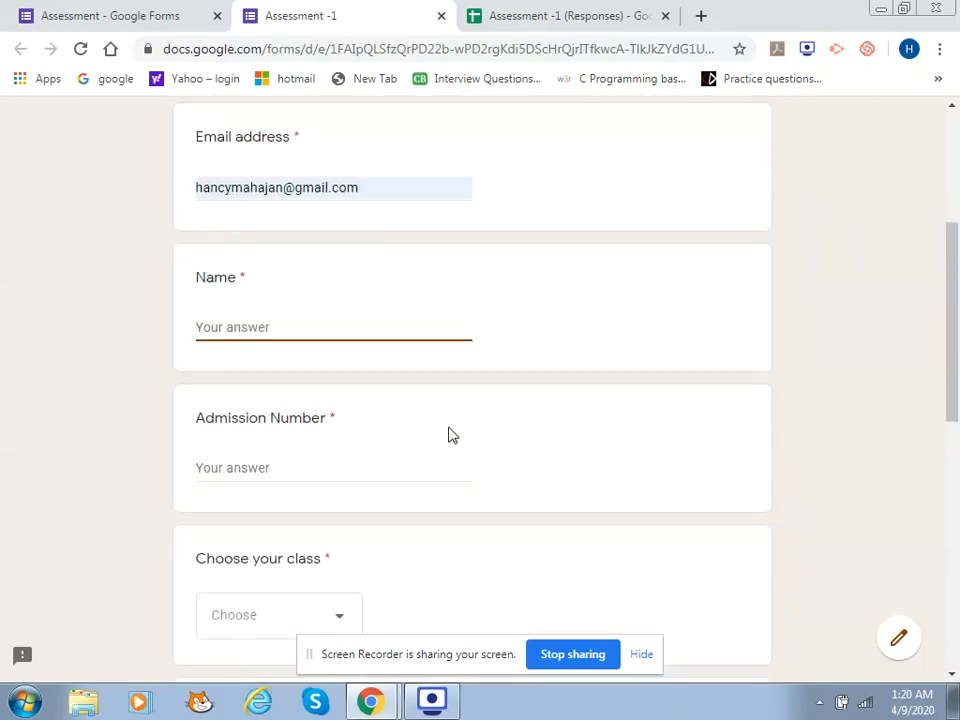
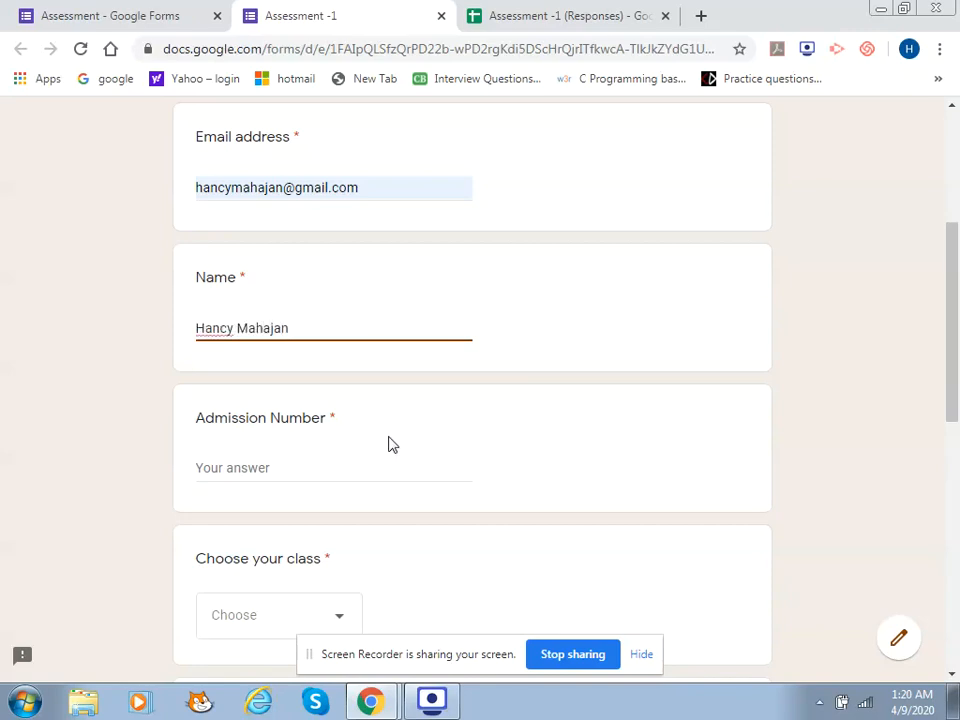
left_click(336, 470)
type("1234")
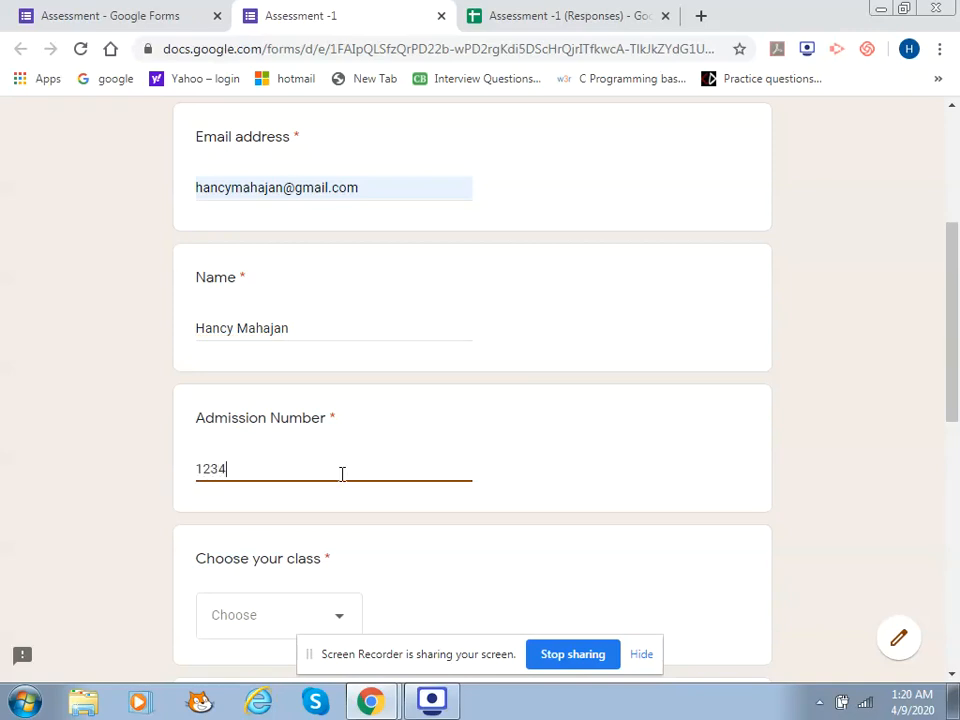
left_click(276, 618)
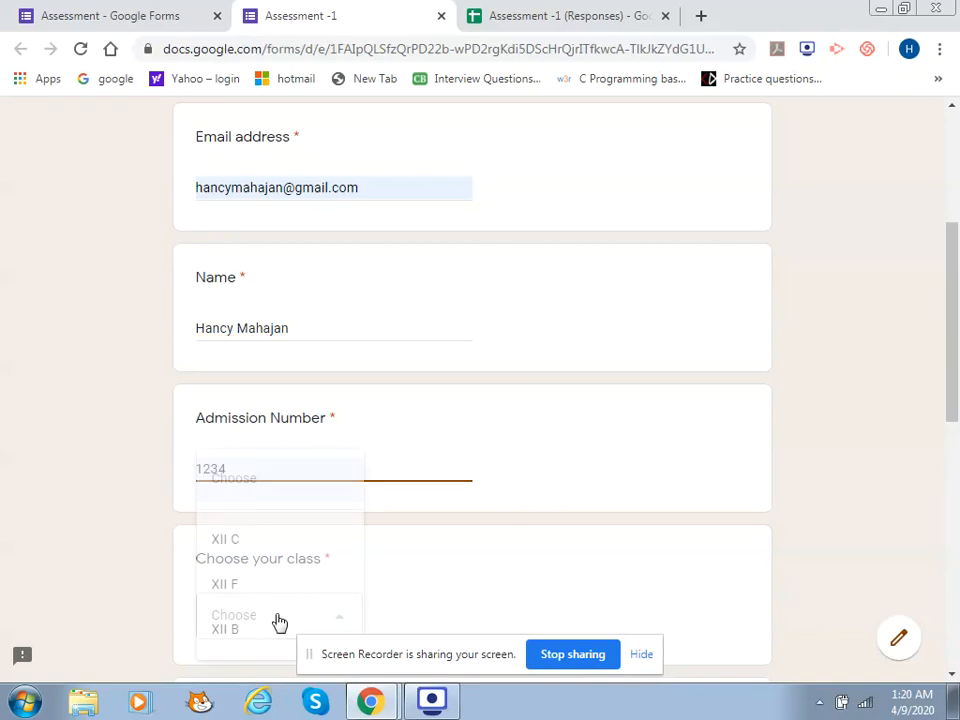
Choose class XII C, answer Relational Database Management System and All of the above, and submit
left_click(239, 543)
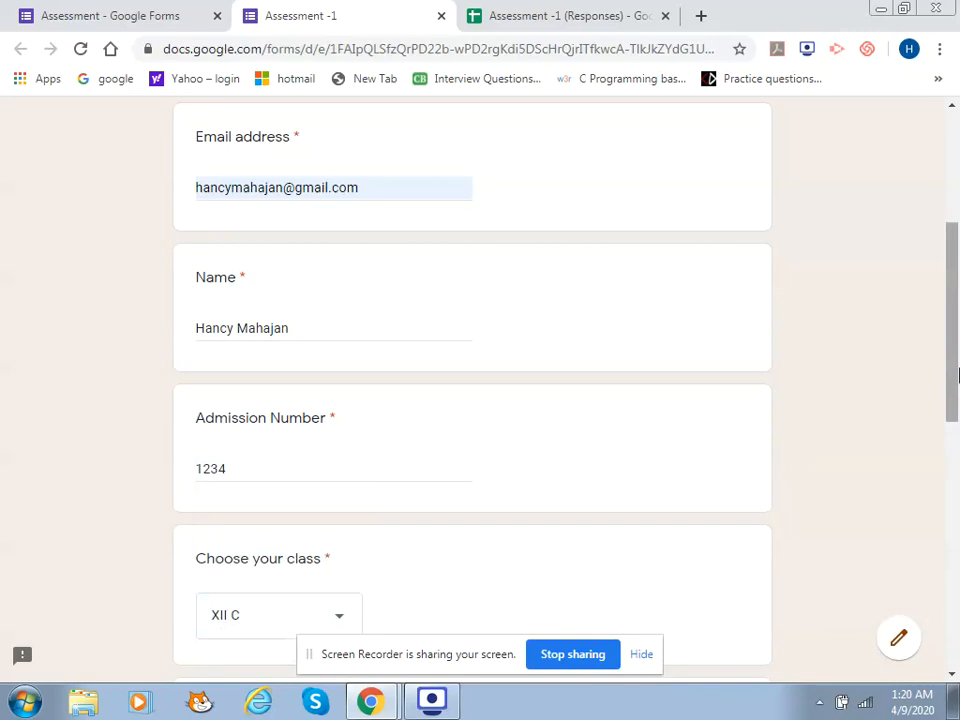
left_click_drag(957, 327, 957, 511)
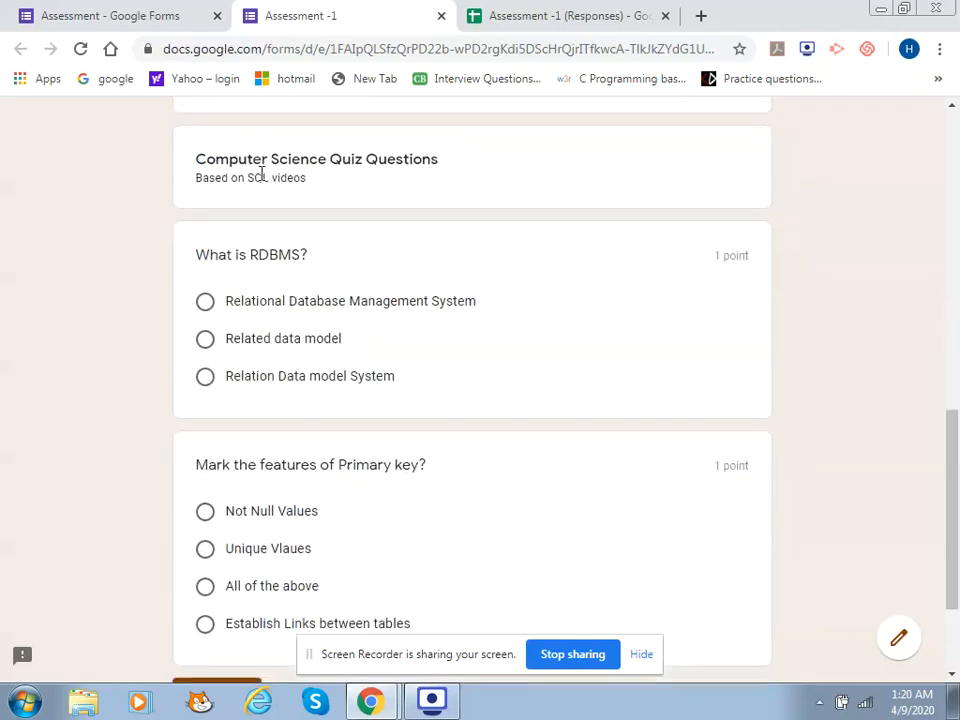
left_click(271, 306)
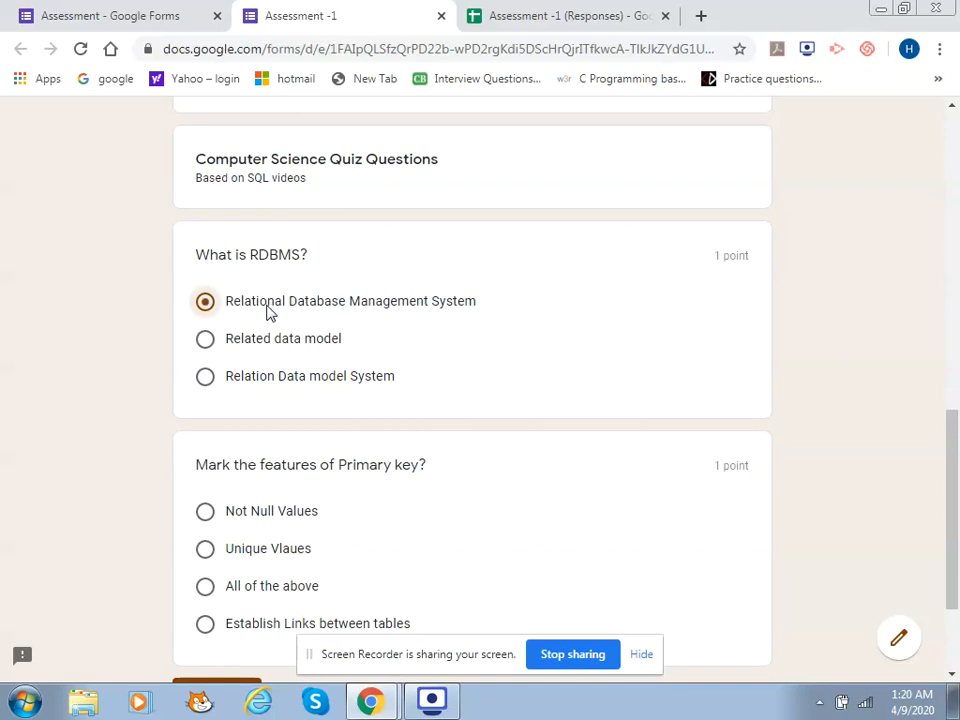
left_click(237, 588)
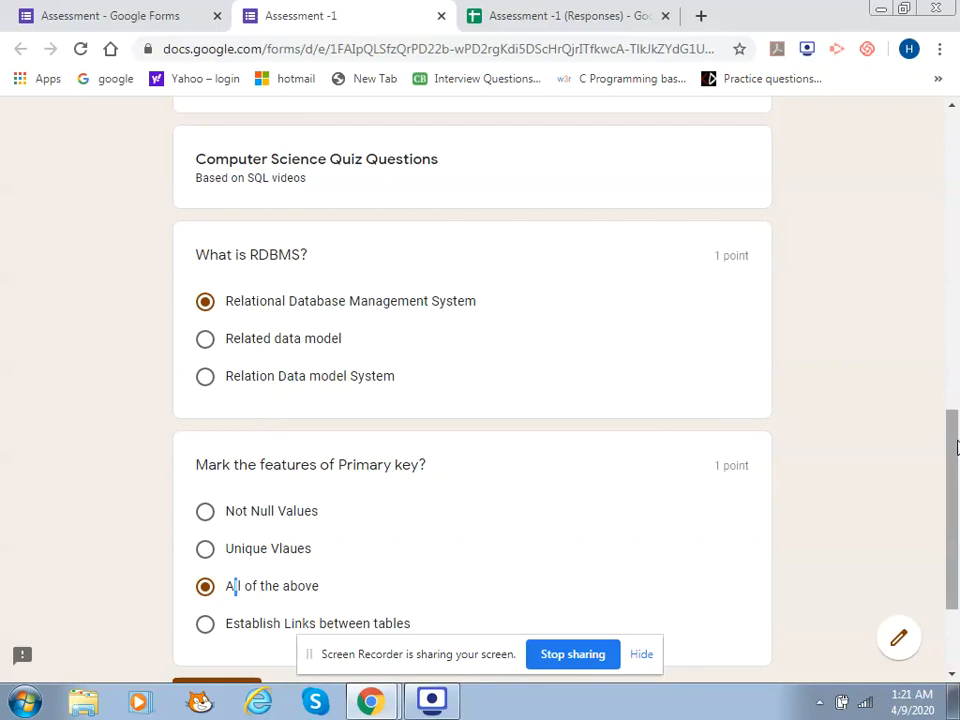
left_click_drag(954, 420, 955, 510)
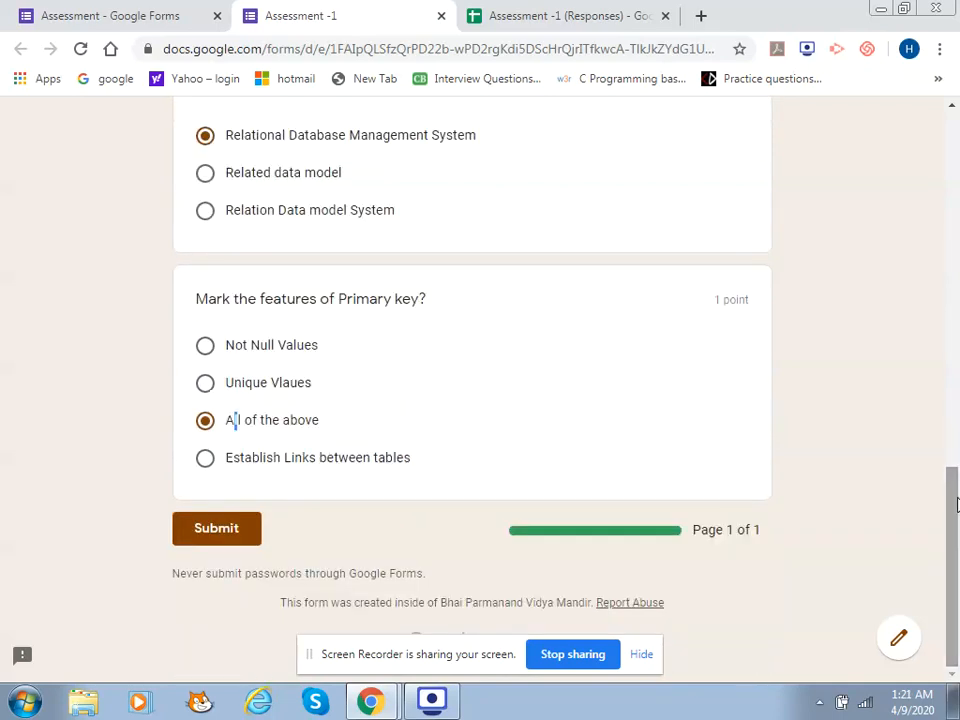
left_click(224, 530)
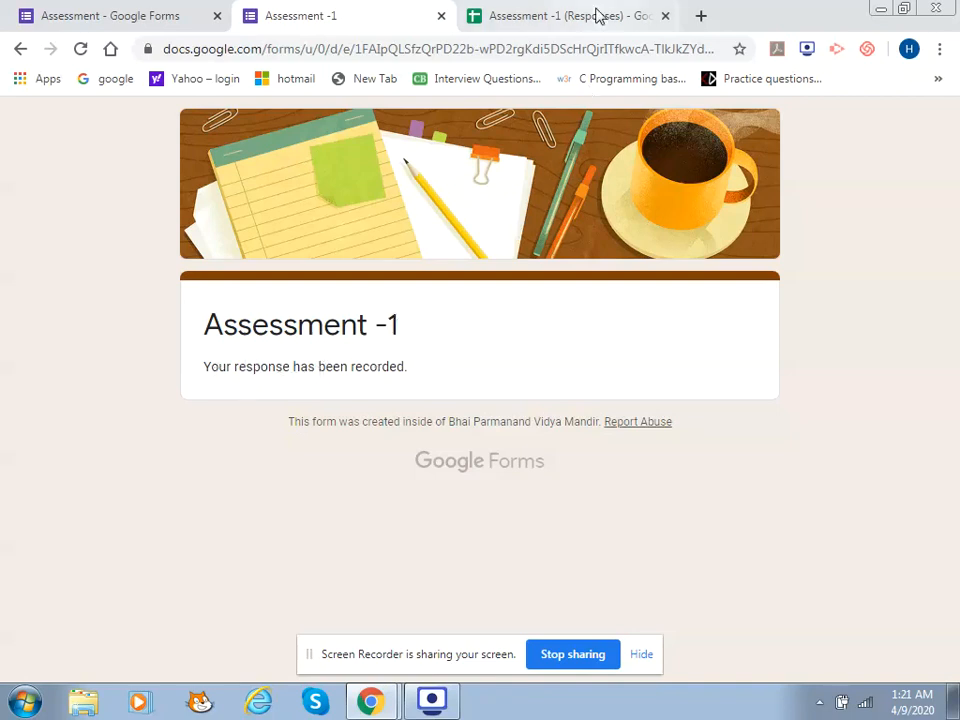
Confirm in the Responses sheet that the test response scored 2 / 2, then return to the form editor
left_click(594, 12)
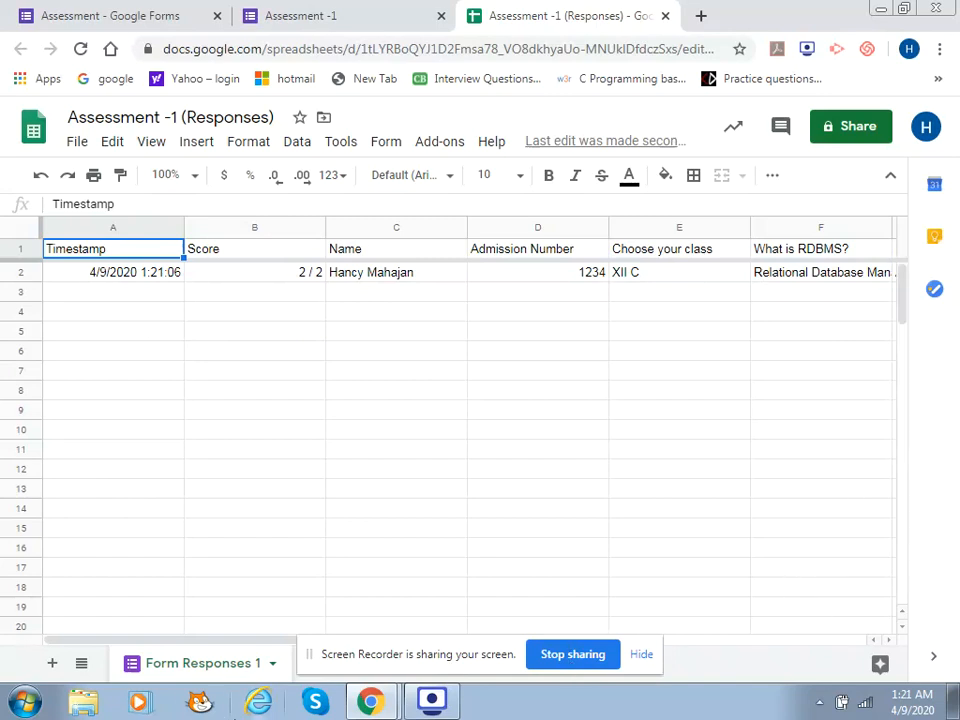
left_click_drag(114, 643, 47, 671)
left_click(296, 8)
left_click(140, 8)
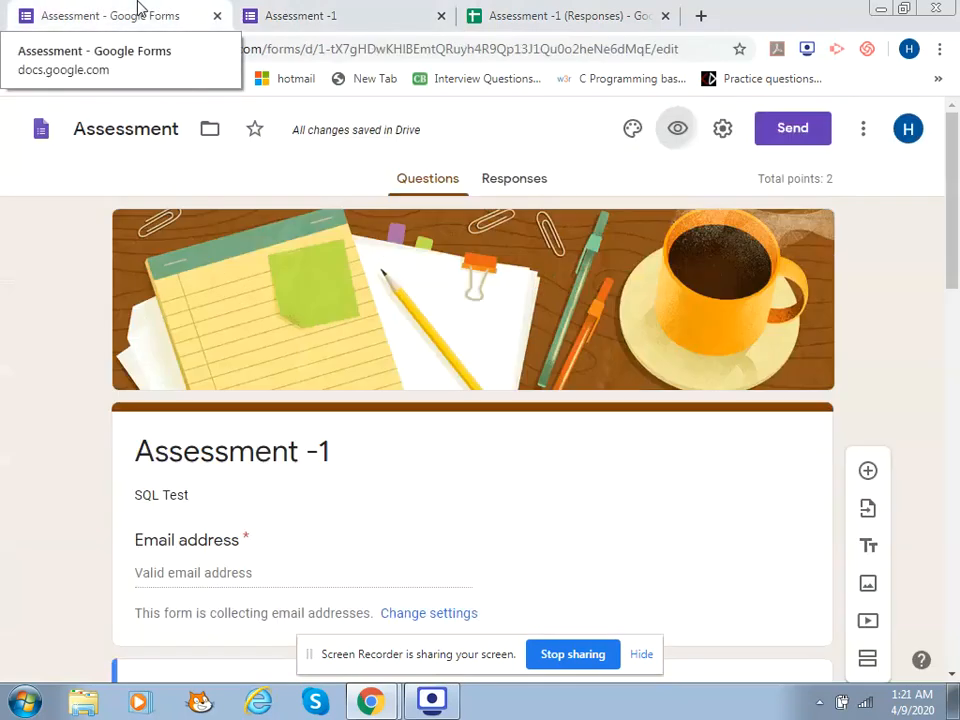
Copy the form's shortened forms.gle link from the Send dialog
left_click(795, 133)
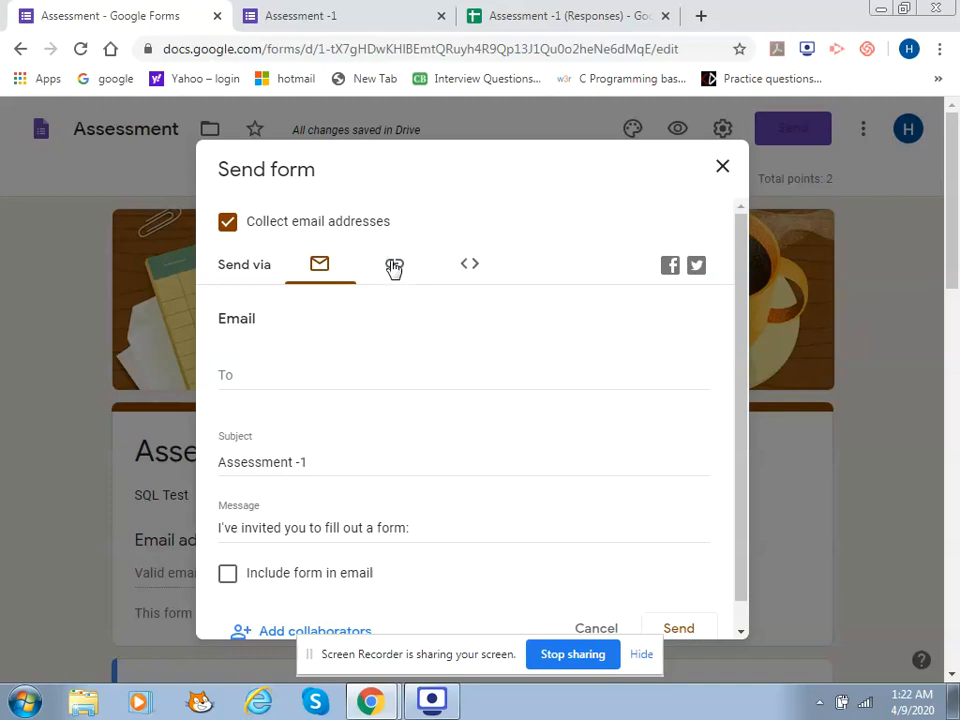
left_click(394, 266)
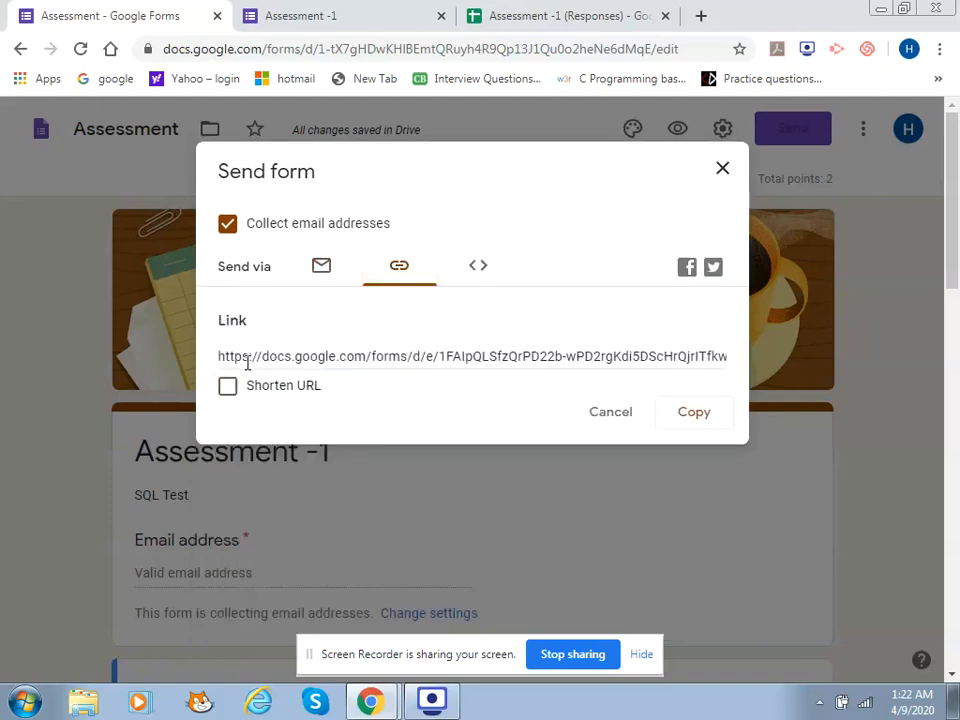
left_click(232, 388)
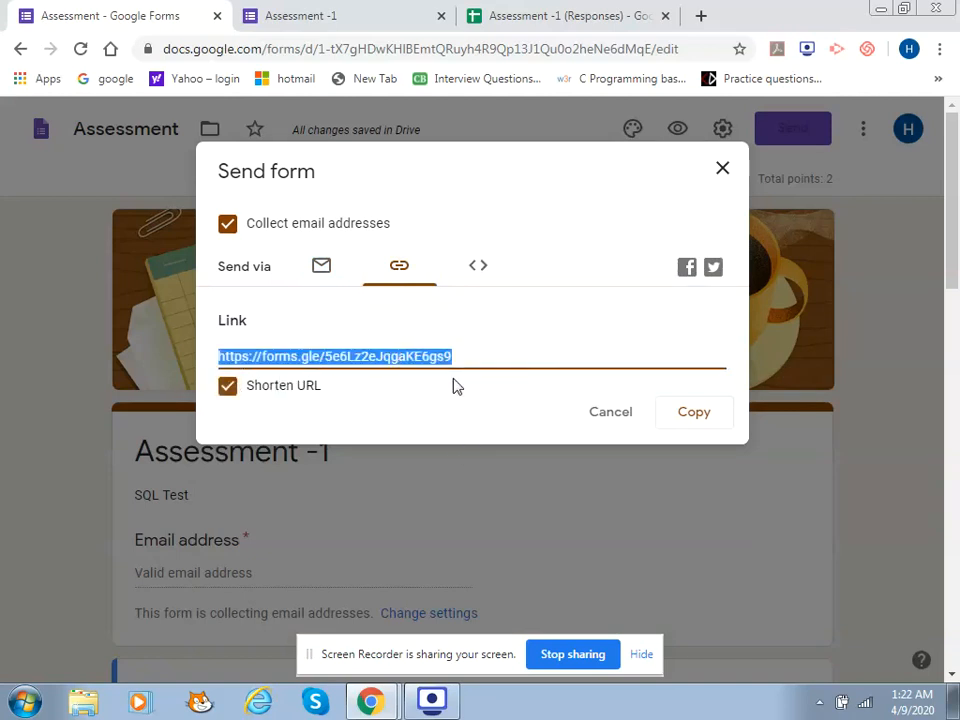
left_click(700, 424)
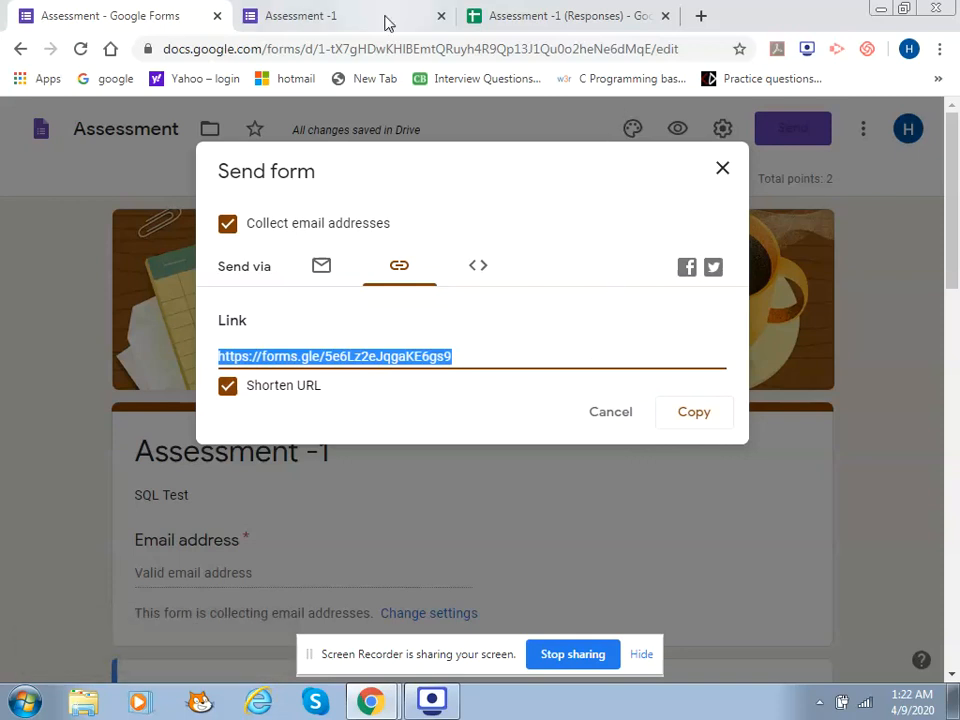
left_click(702, 15)
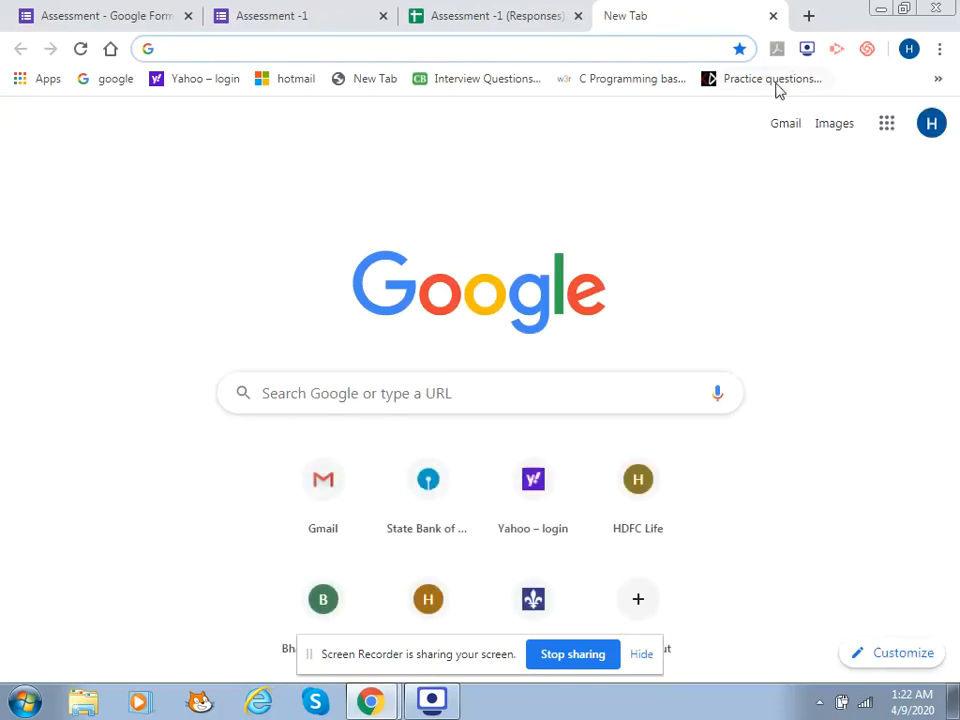
Launch Gmail from the Google apps list on the new tab's start page
left_click(887, 123)
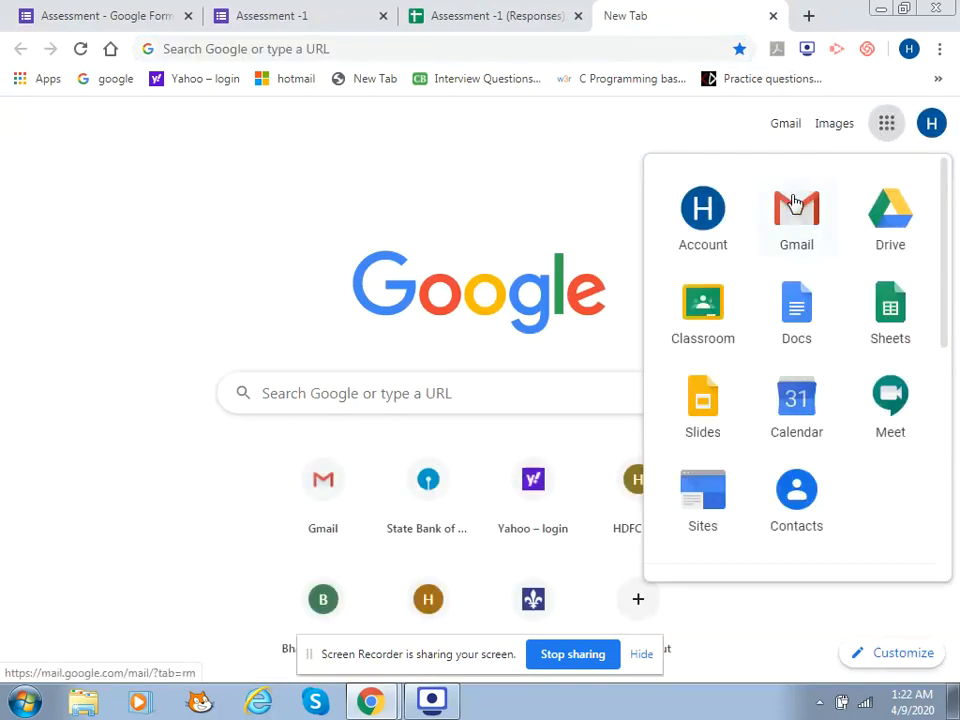
left_click(794, 206)
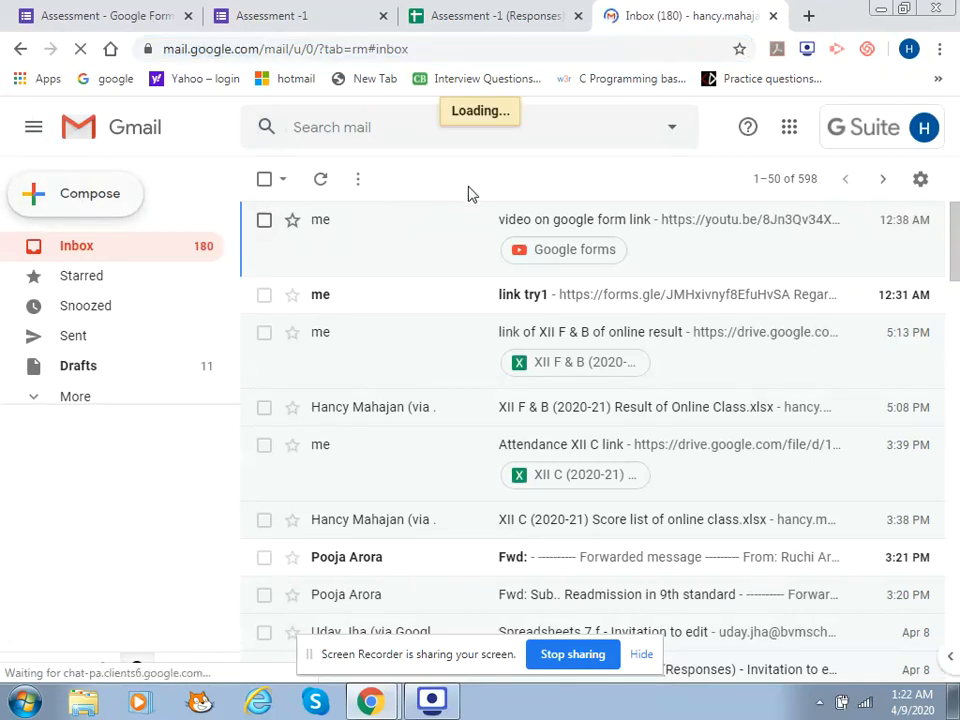
Draft a new email to the suggested contact, subject 'Link', with the pasted forms.gle short link
left_click(124, 209)
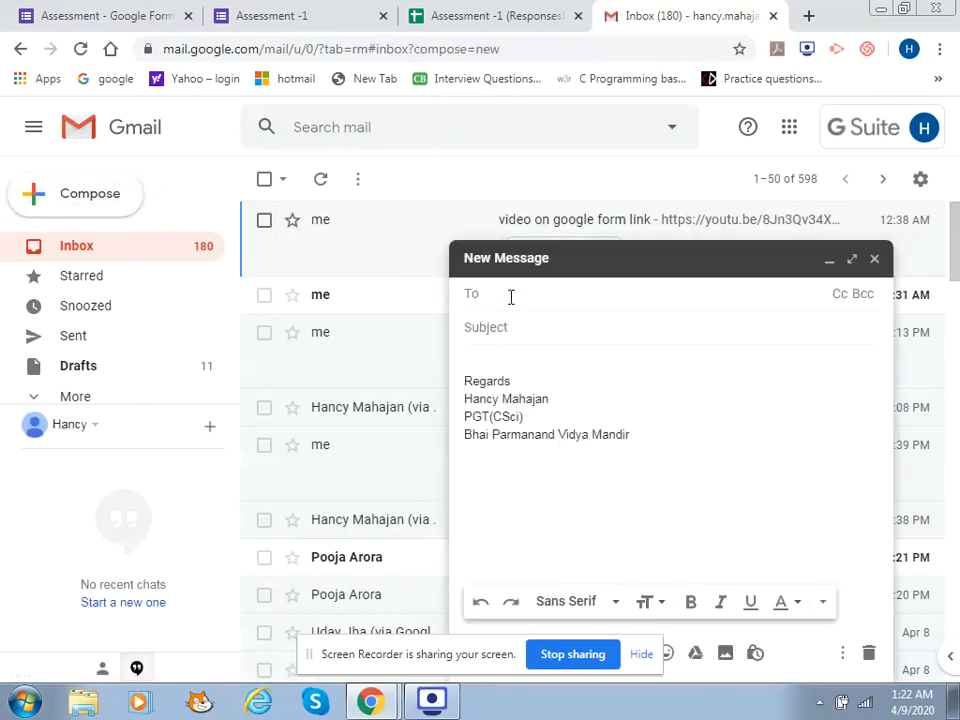
type("han")
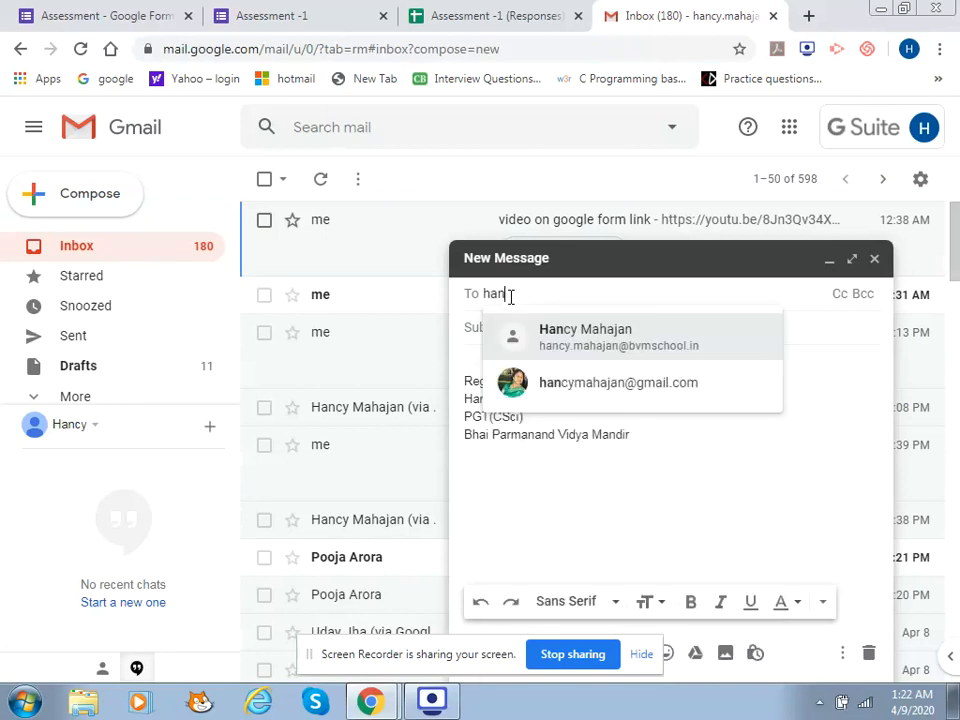
left_click(561, 340)
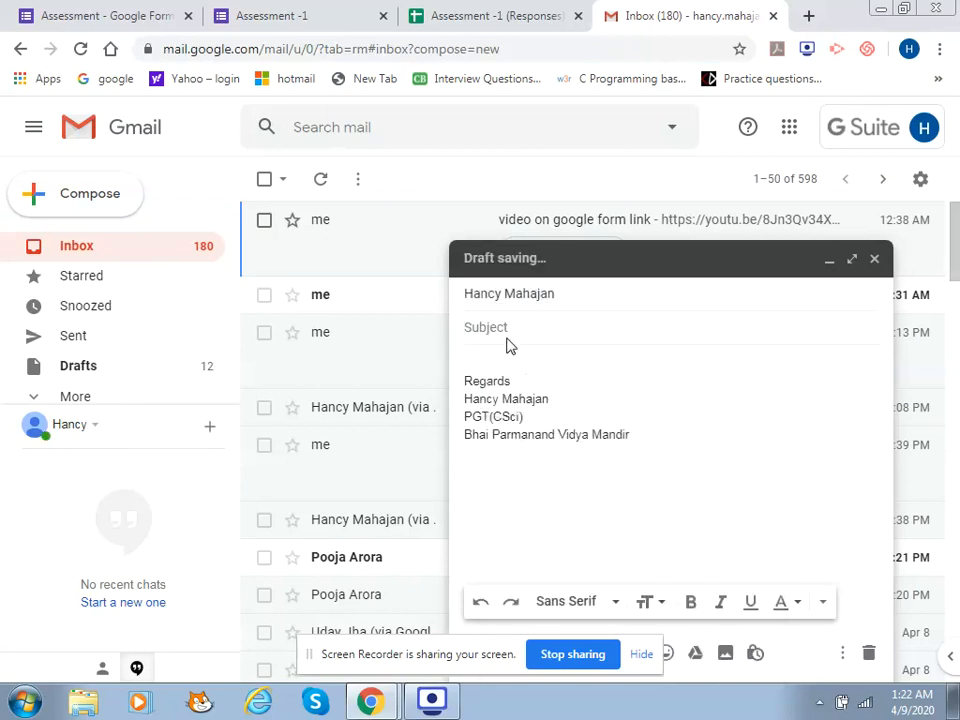
type("Li")
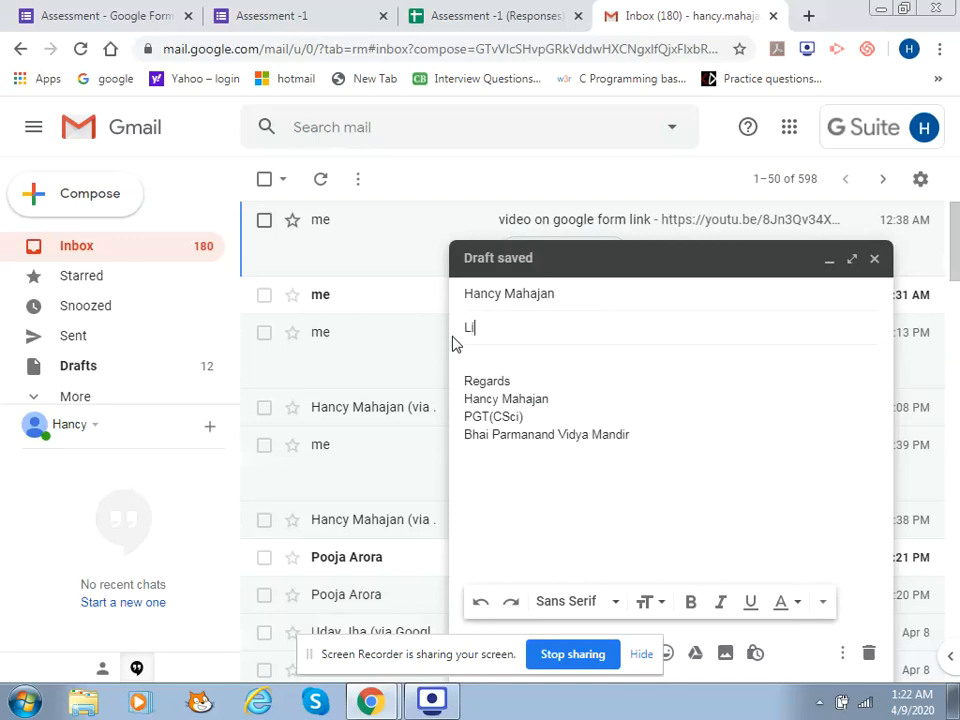
type("nk")
left_click(471, 356)
key("ctrl+v")
key("Return")
key("Return")
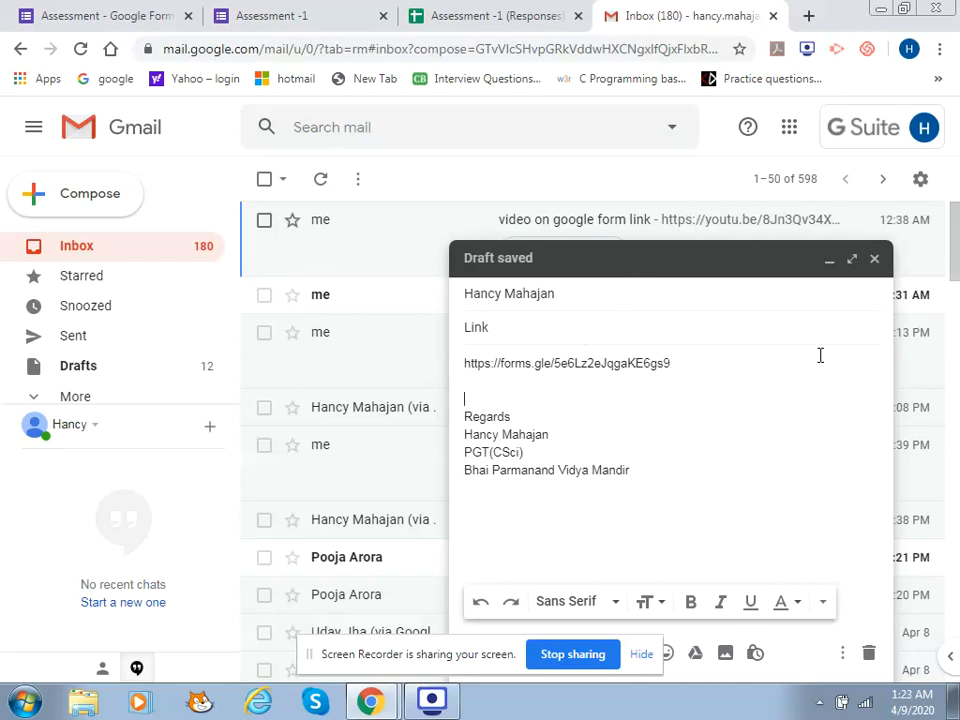
Send the full-size 'Link' email and go back to the form editor
left_click(853, 262)
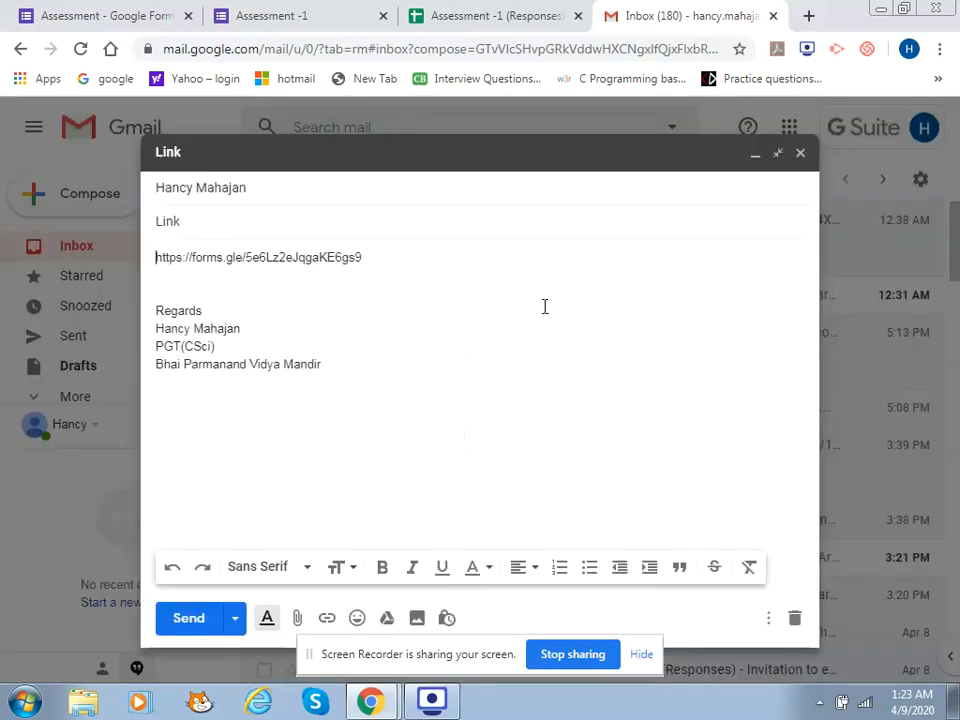
left_click(182, 617)
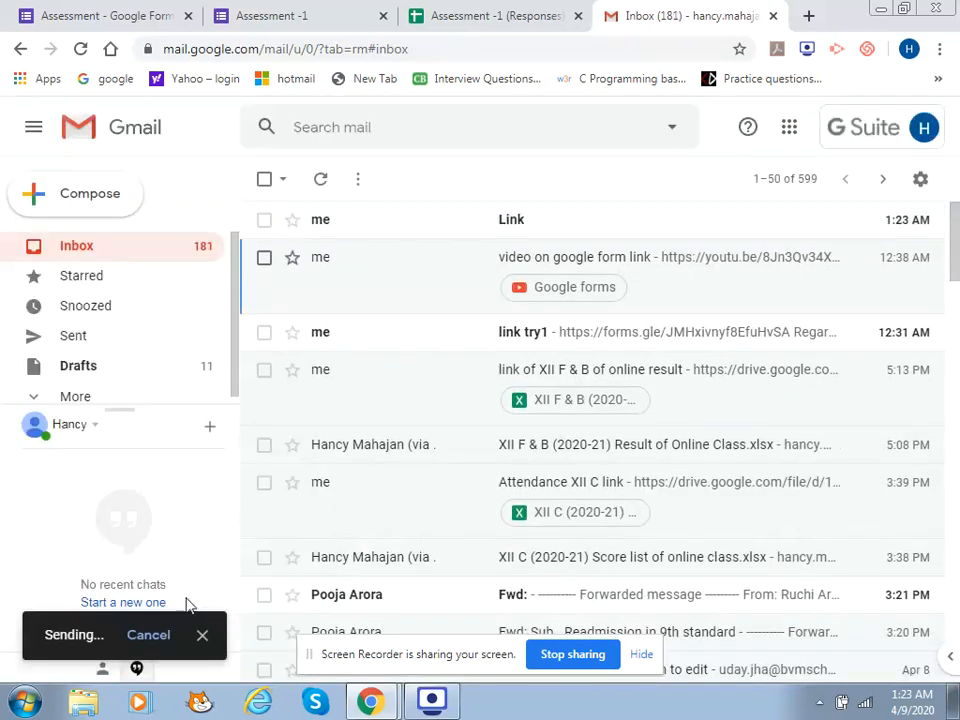
left_click(155, 8)
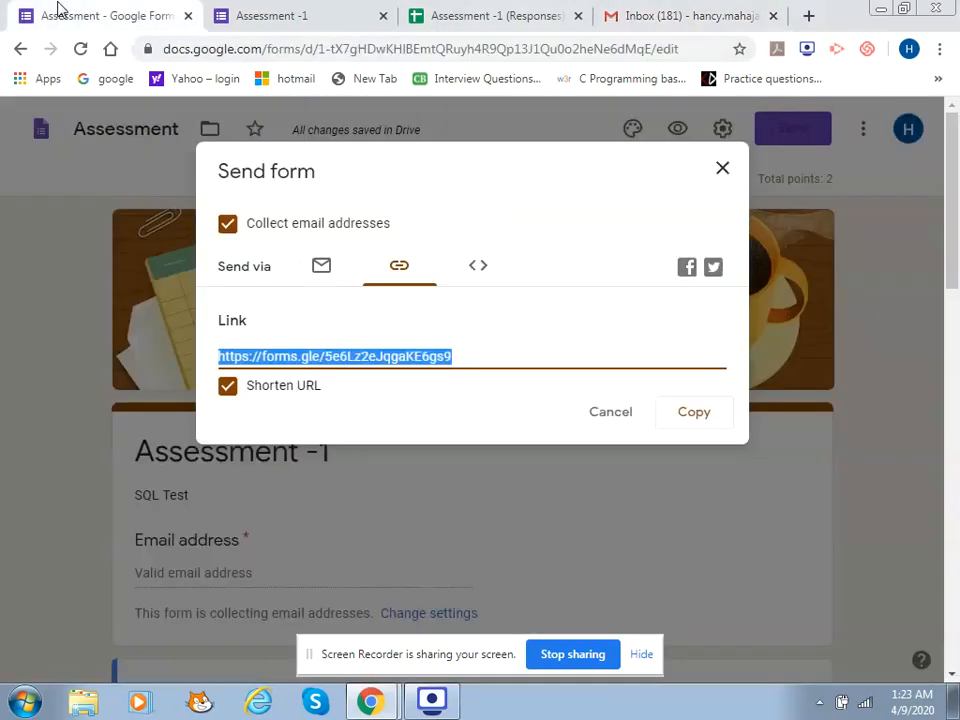
Close the Send form dialog, glance at the responses sheet, and return to the Assessment -1 editor
left_click(724, 170)
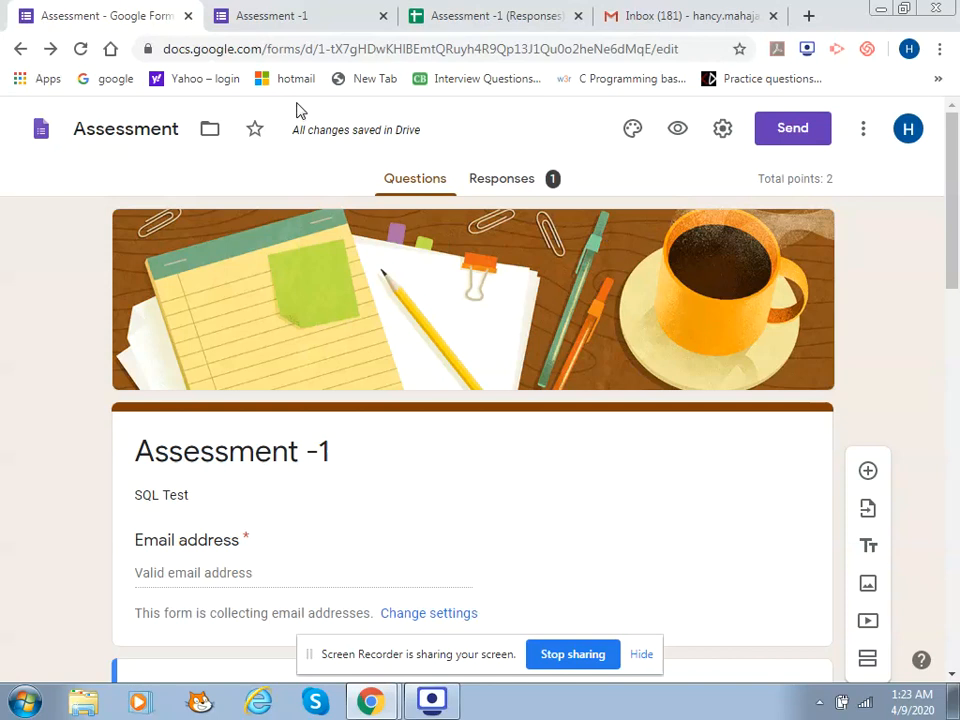
left_click(481, 10)
left_click(131, 28)
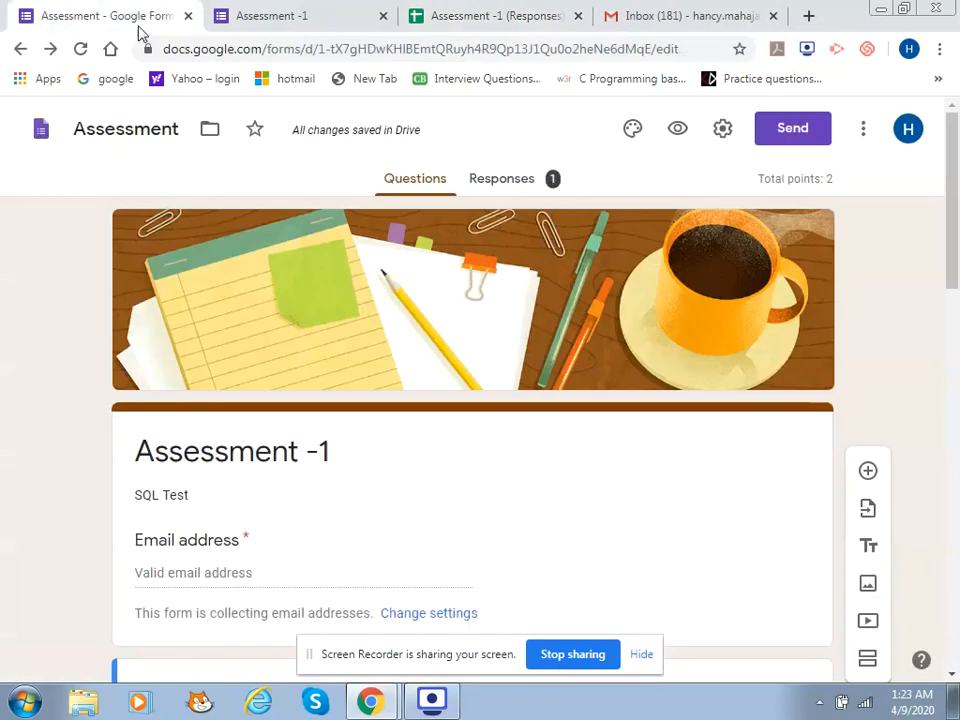